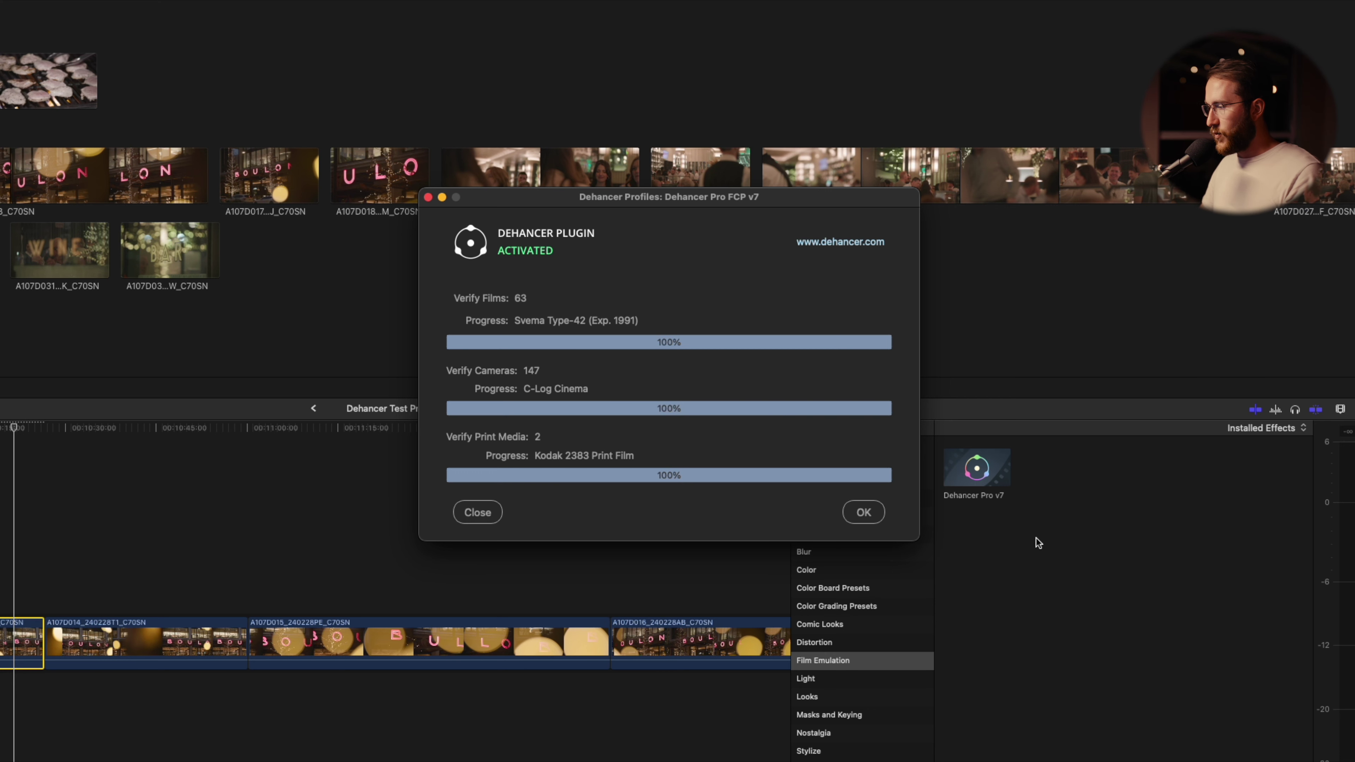
# Step: Close the Dehancer Profiles window after its film, camera and print profiles finish verifying
pyautogui.click(857, 514)
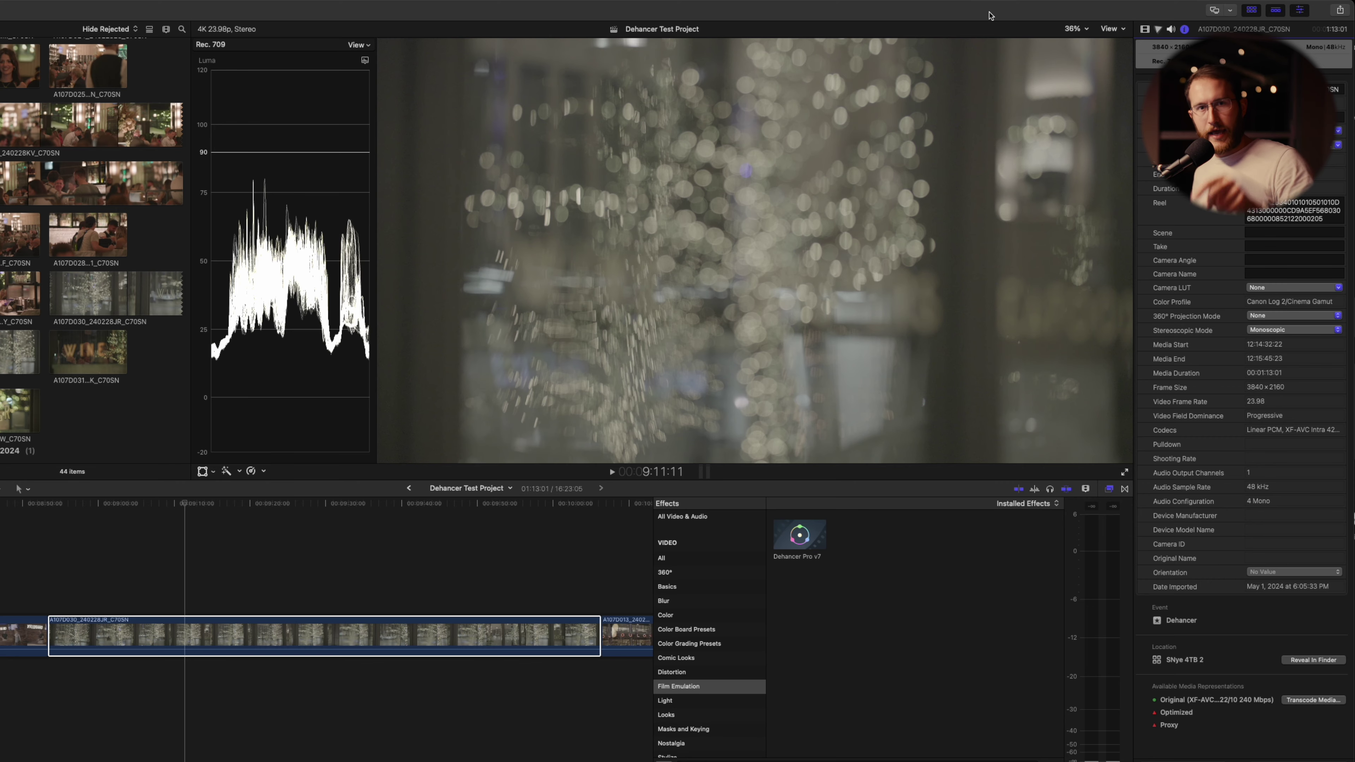
# Step: Apply Dehancer Pro v7 from the Film Emulation effects to the night bokeh clip
pyautogui.click(192, 570)
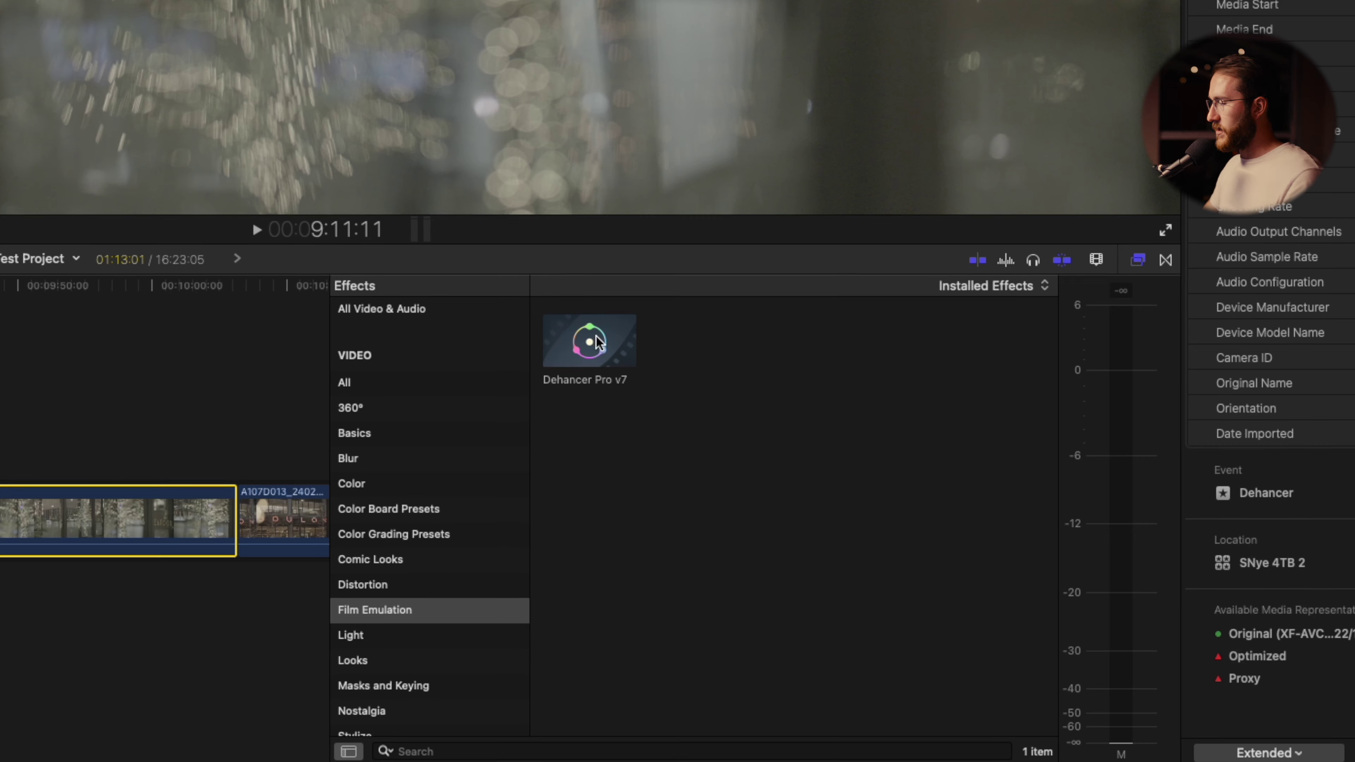
pyautogui.click(597, 341)
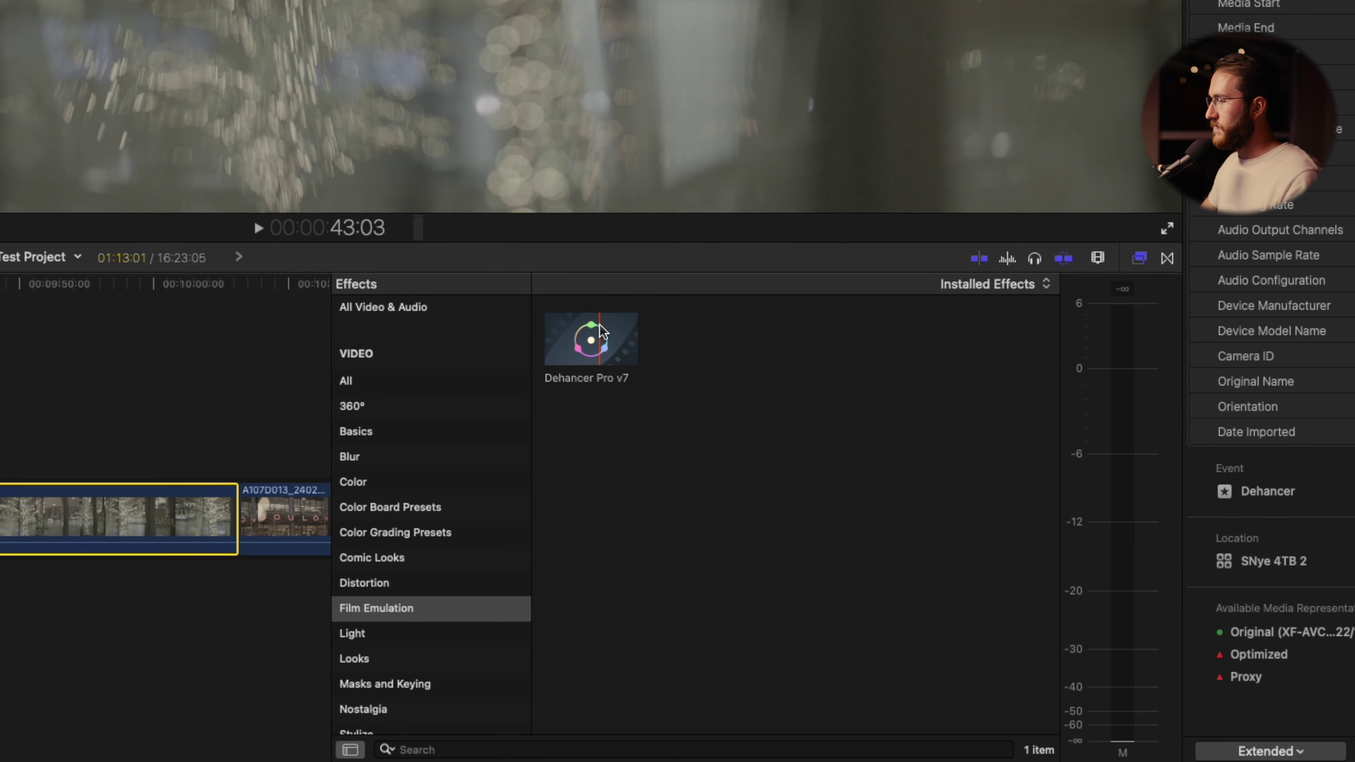
pyautogui.moveTo(598, 338); pyautogui.dragTo(578, 516)
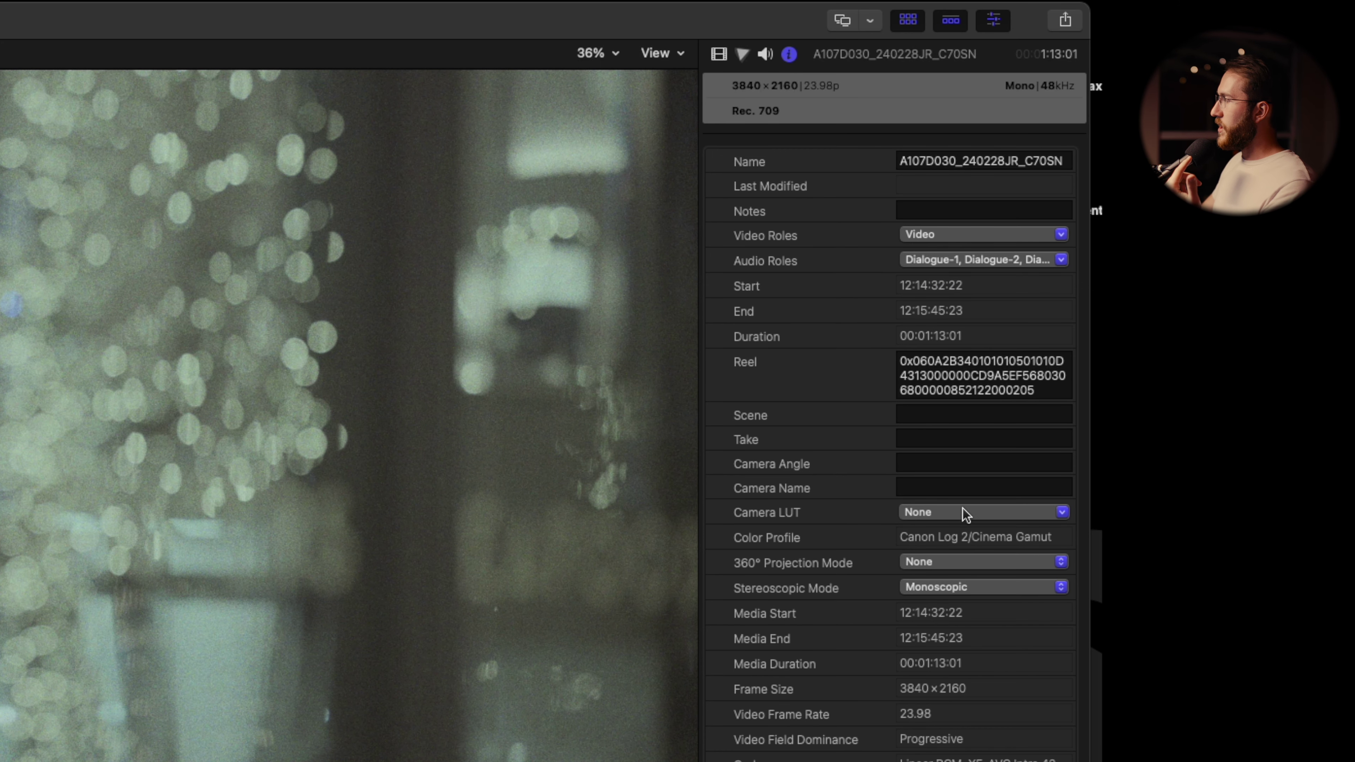
pyautogui.click(928, 516)
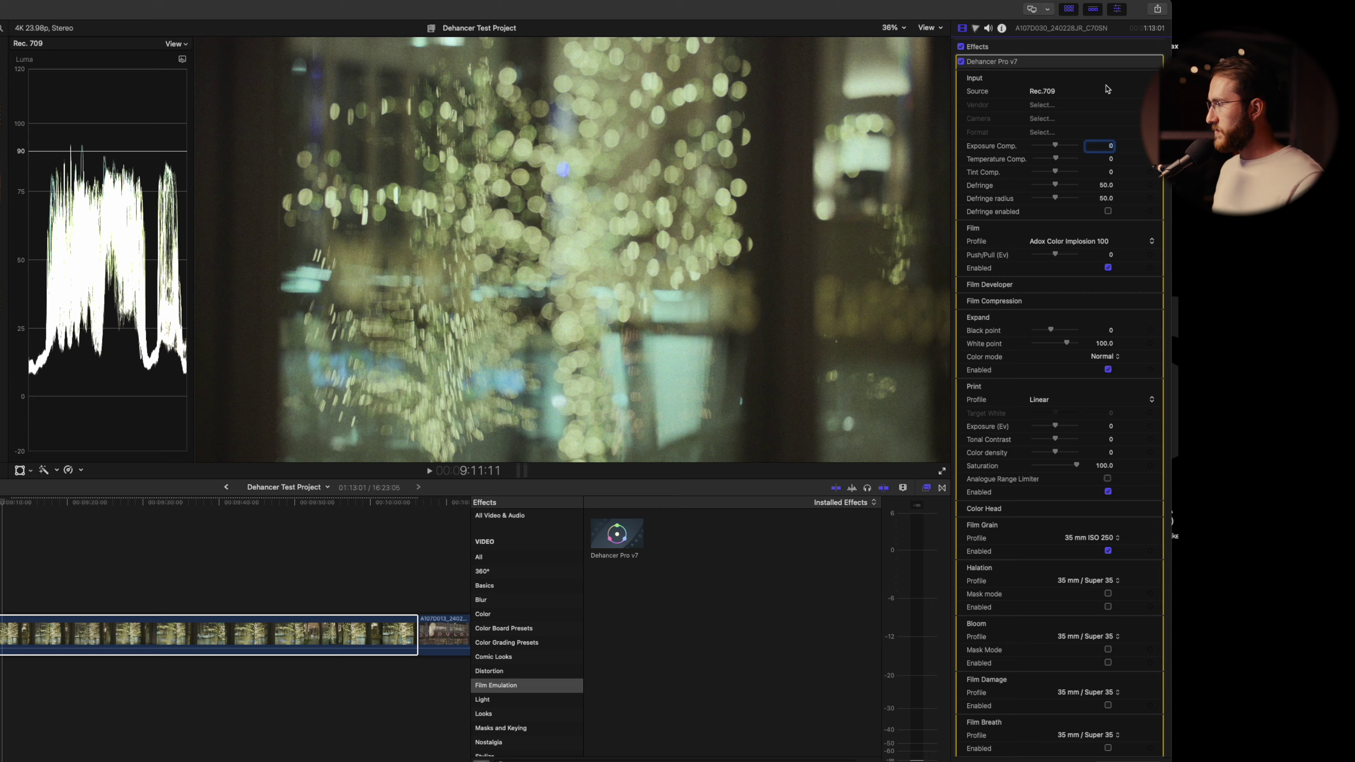
# Step: Set the clip's Camera LUT to None, then show the Dehancer Pro v7 parameters
pyautogui.click(1001, 28)
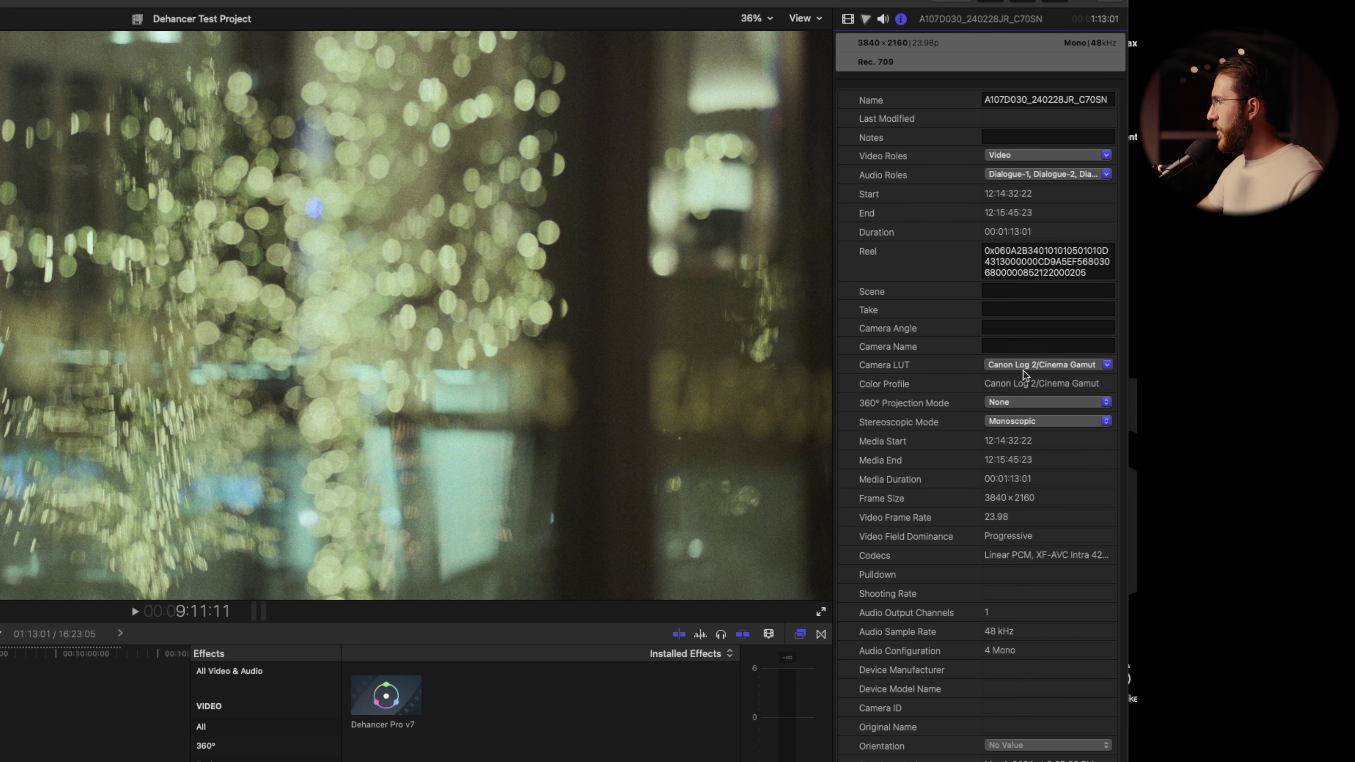
pyautogui.click(1094, 289)
pyautogui.click(1027, 391)
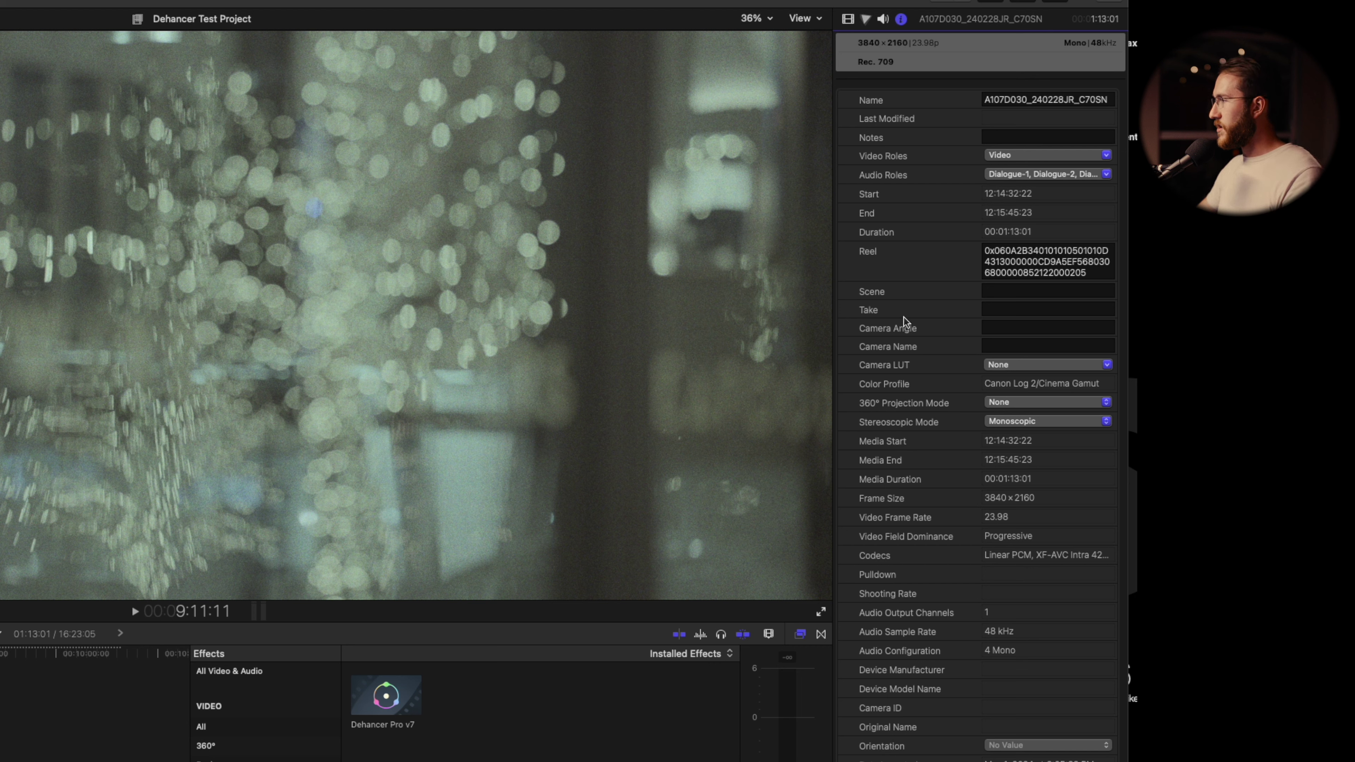
pyautogui.click(848, 19)
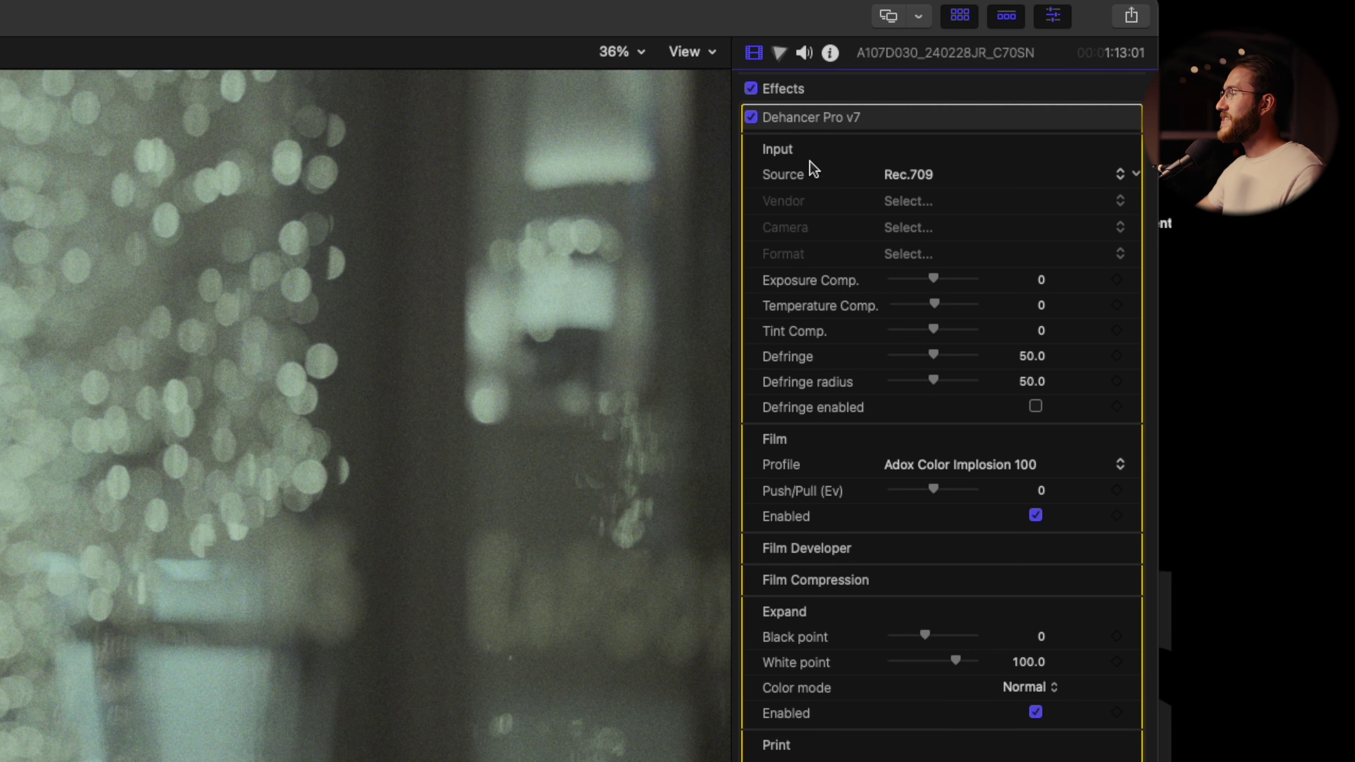
# Step: Set Dehancer's input source to Choose Camera: Canon C70, C-Log 2 Cinema Gamut
pyautogui.click(943, 176)
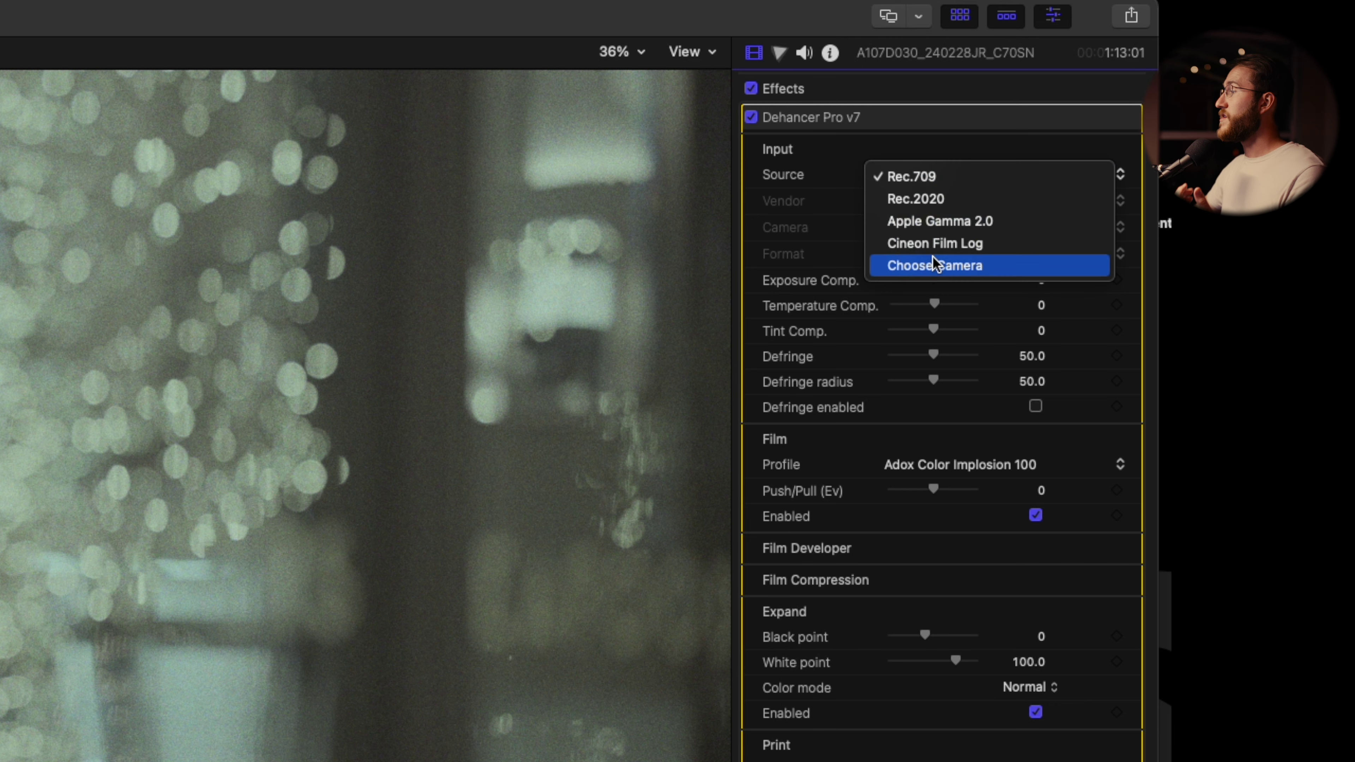
pyautogui.click(935, 265)
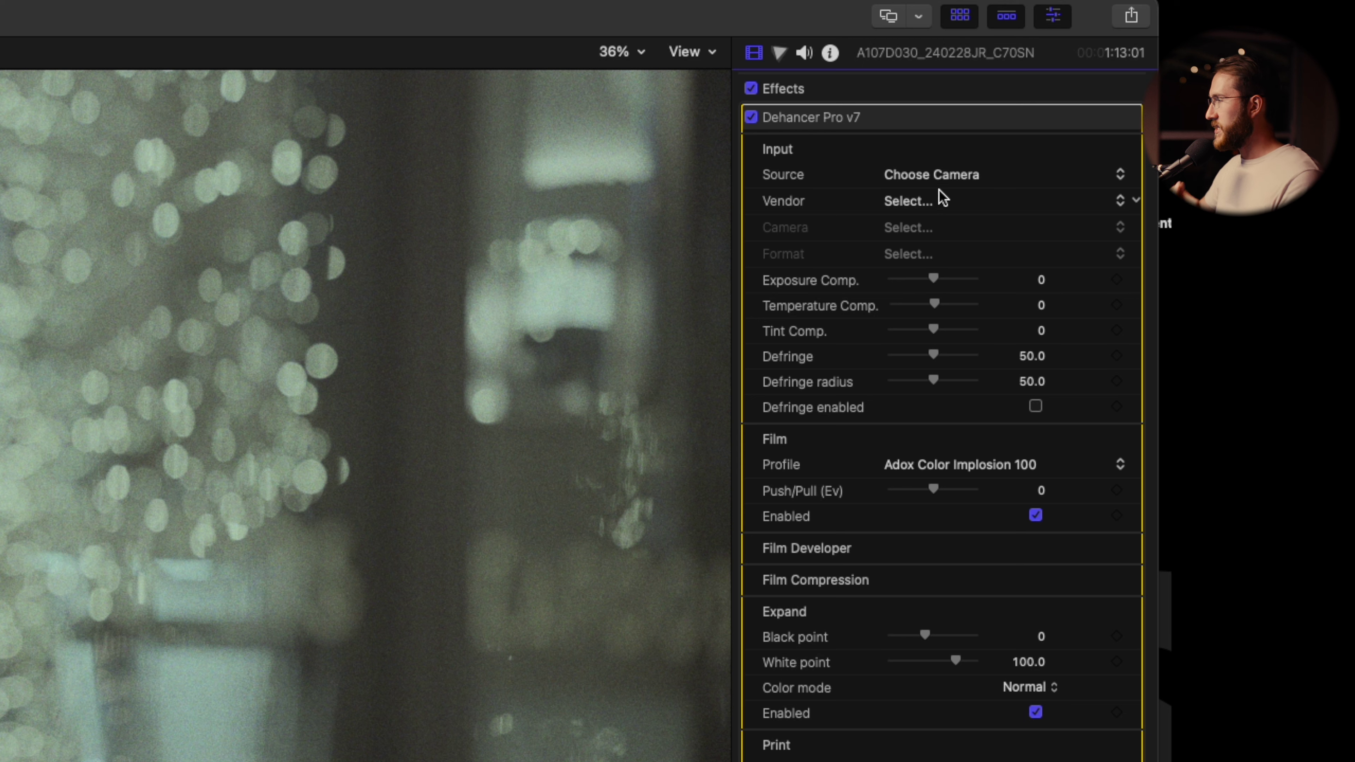
pyautogui.click(937, 202)
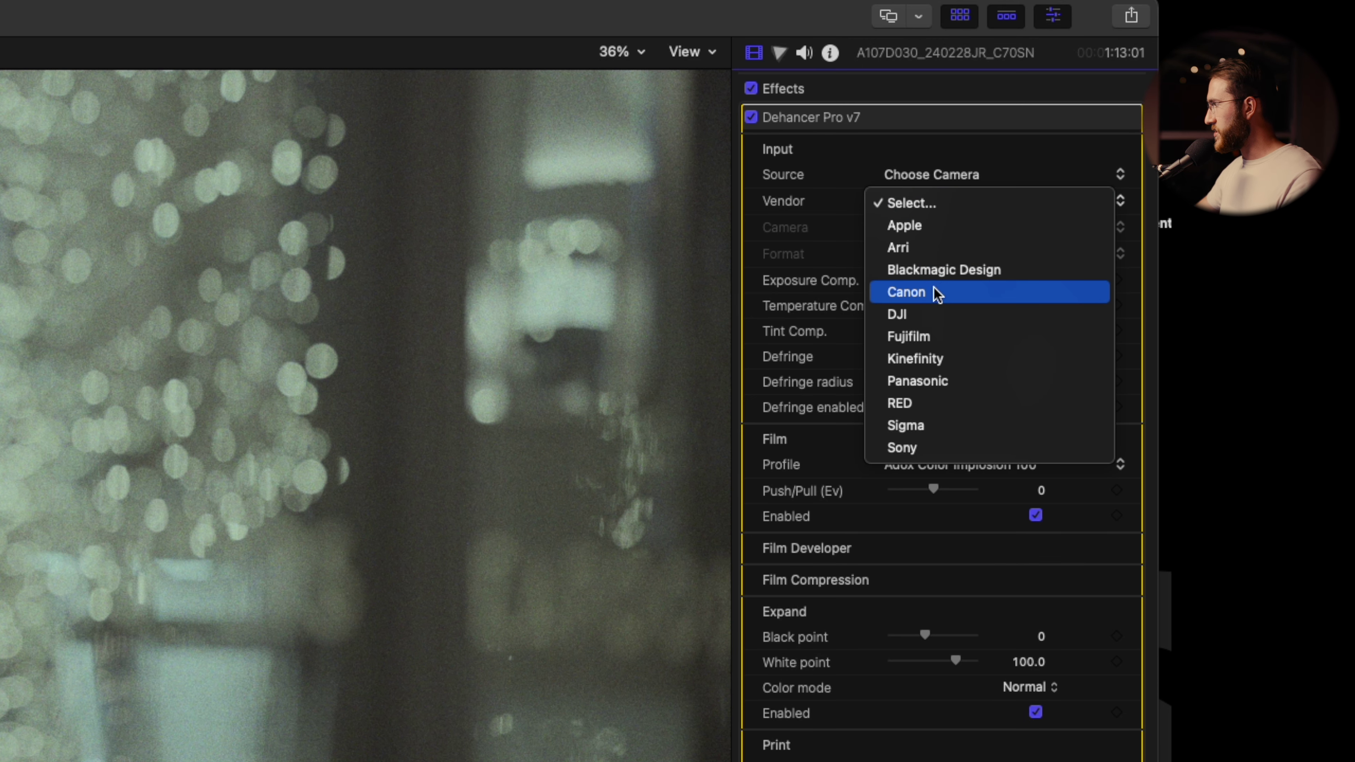
pyautogui.click(909, 294)
pyautogui.click(916, 239)
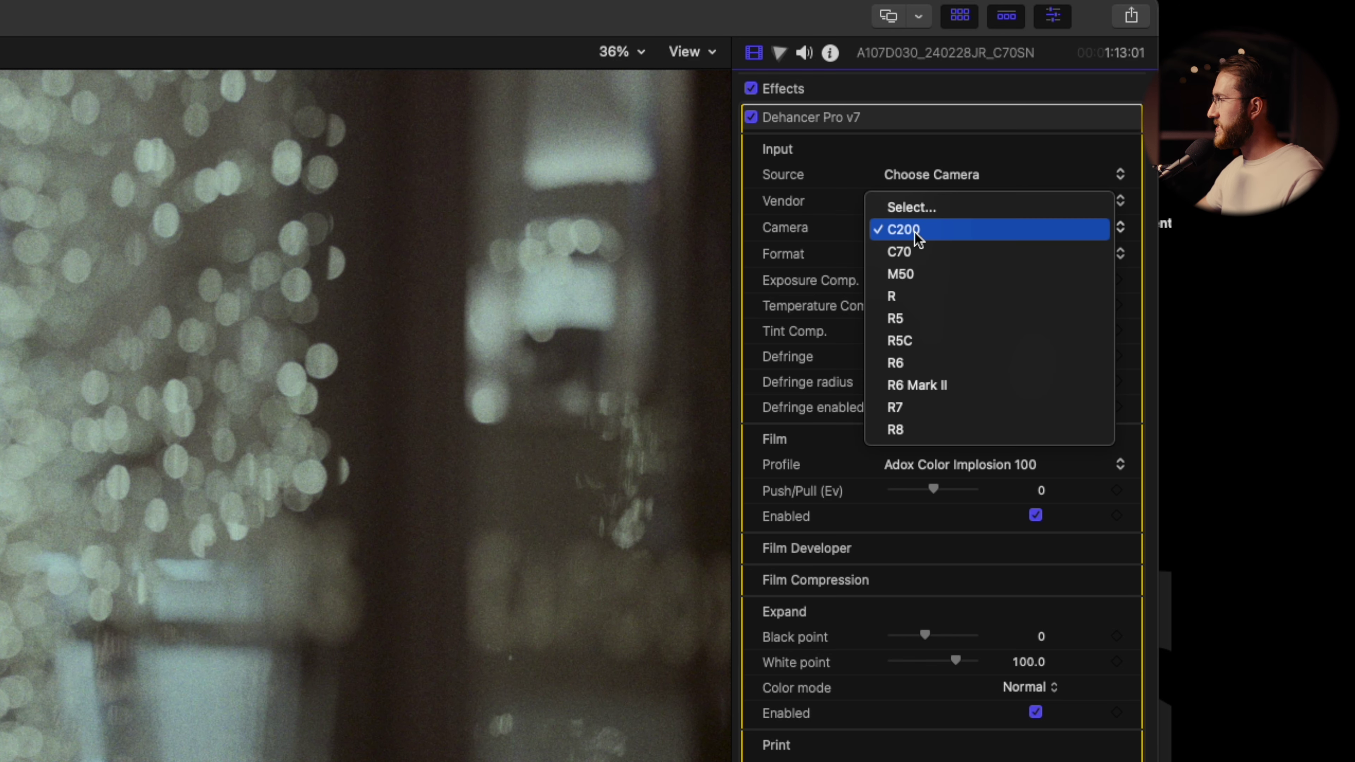
pyautogui.click(921, 253)
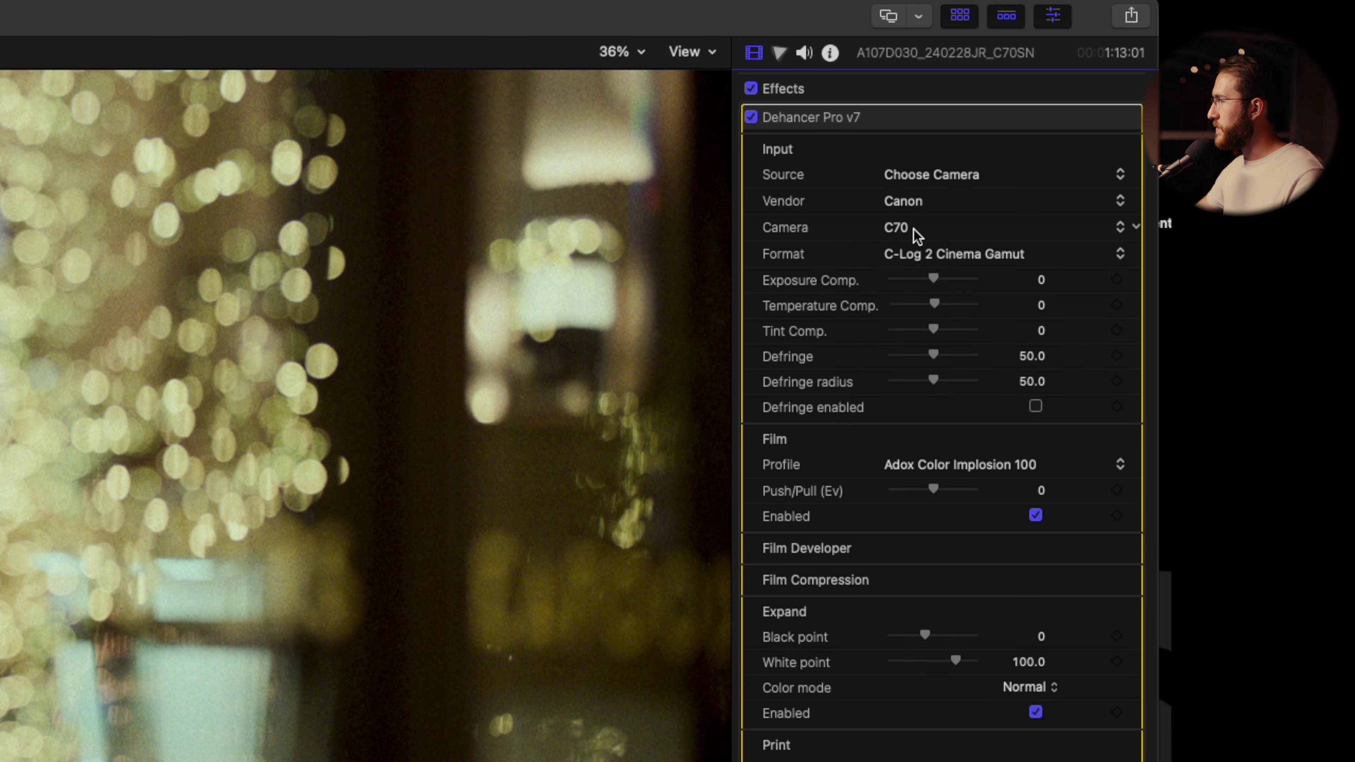
pyautogui.click(913, 228)
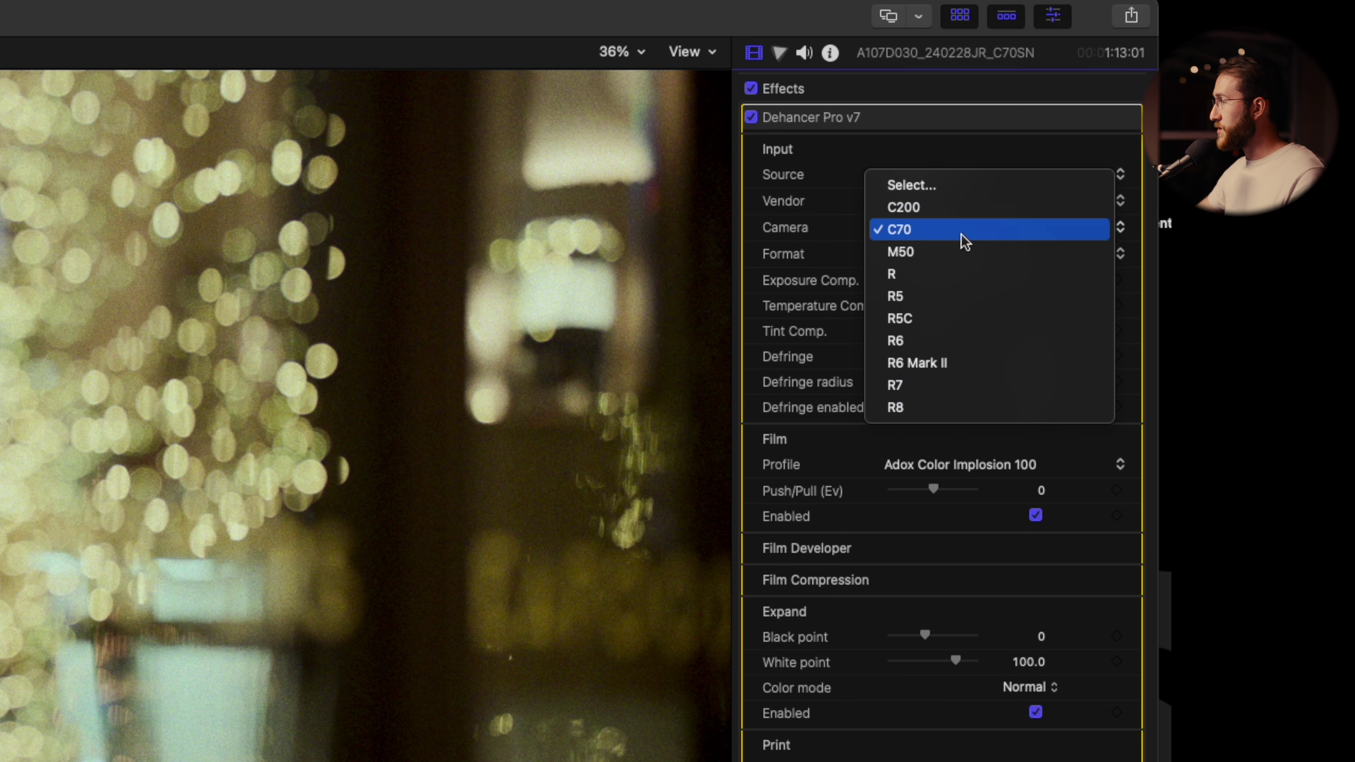
pyautogui.click(929, 122)
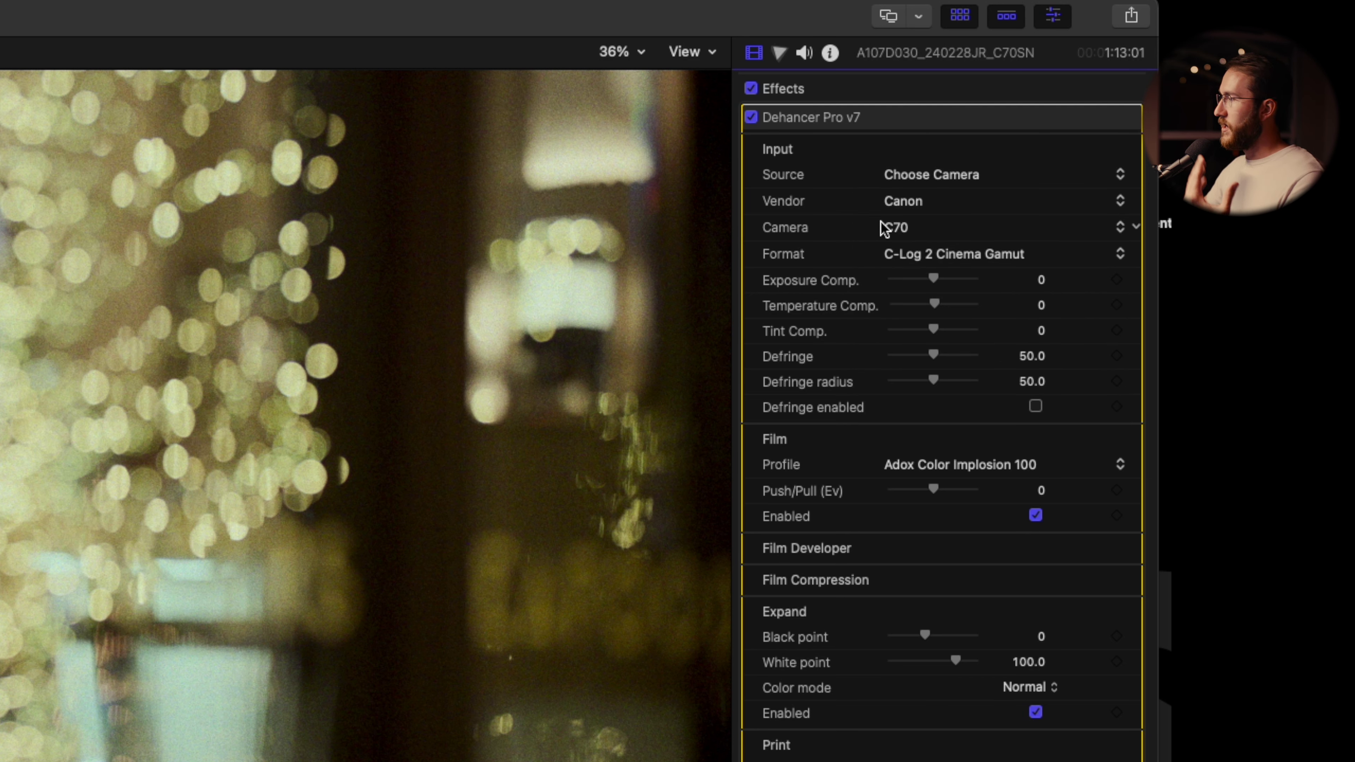
pyautogui.click(952, 255)
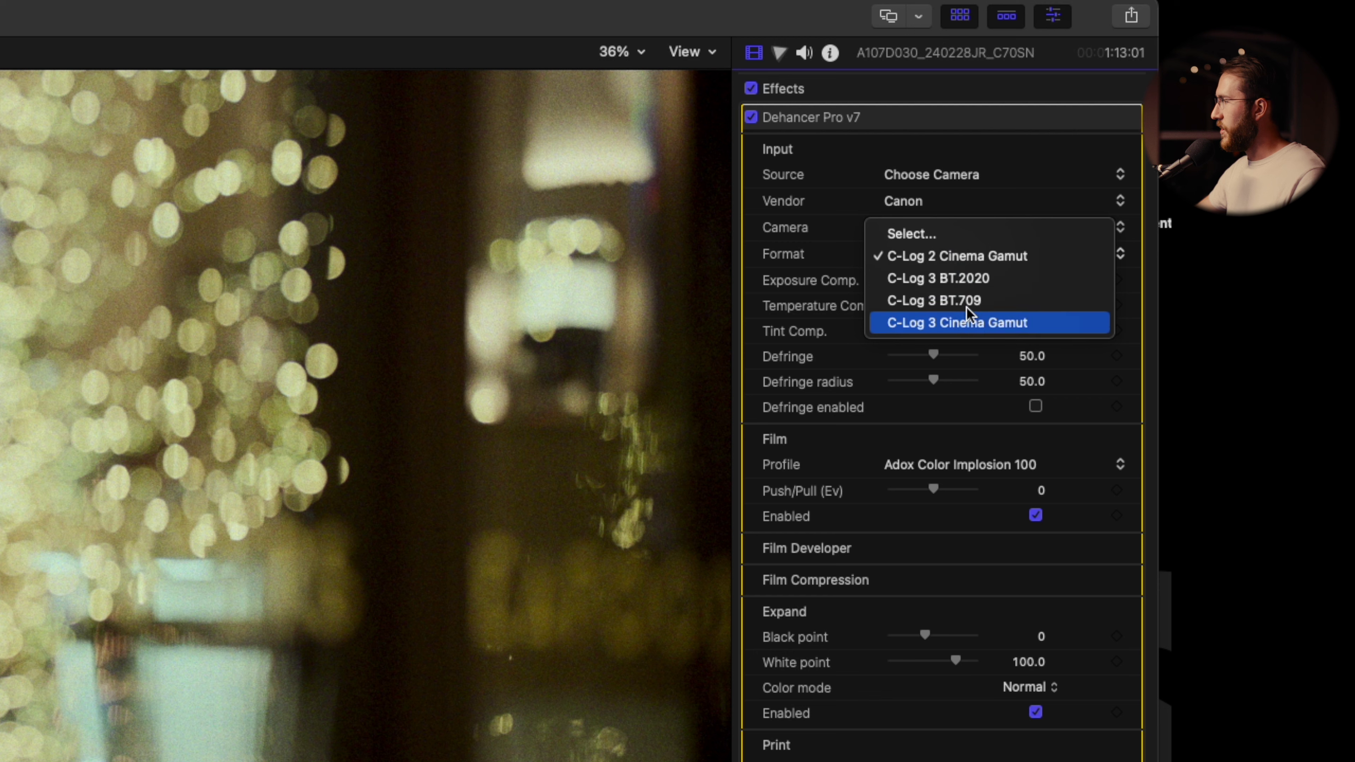
pyautogui.click(965, 262)
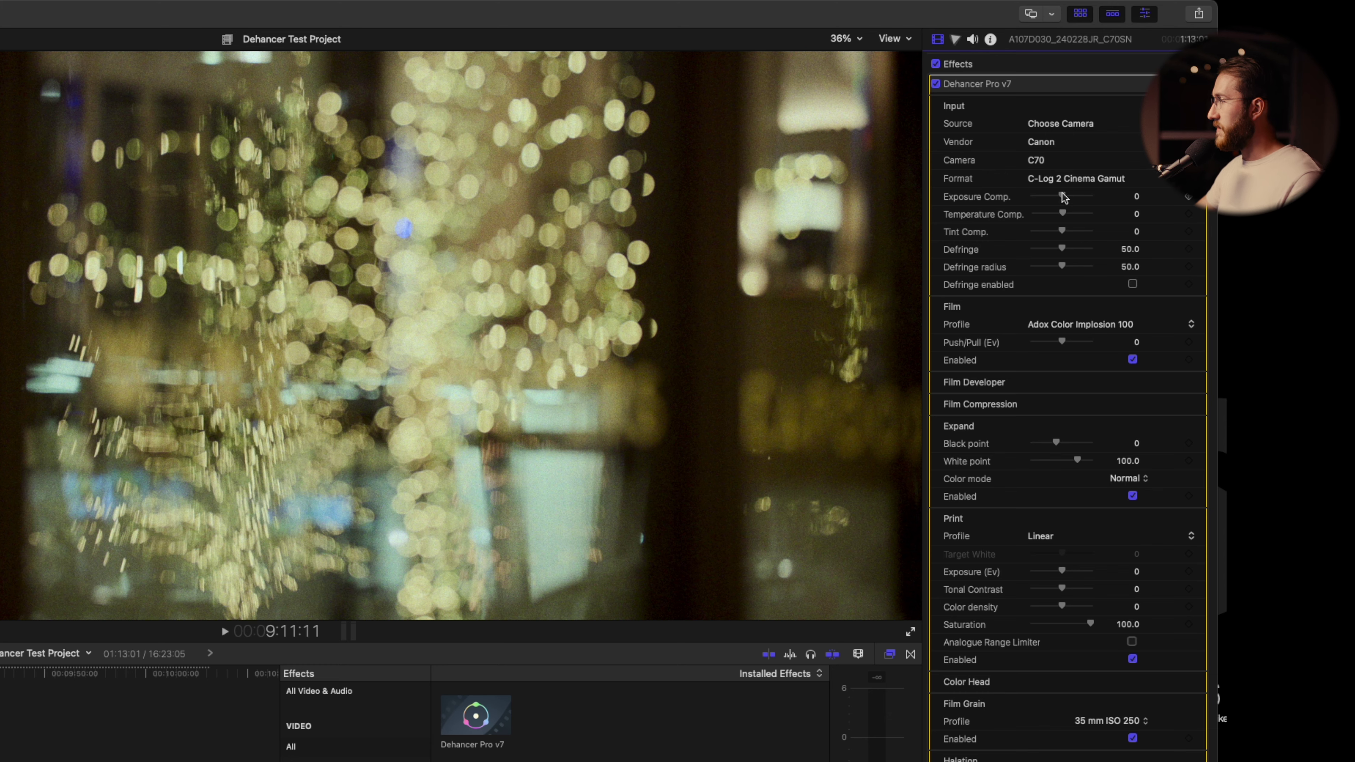
# Step: Set Exposure Comp. to 0.09, Temperature Comp. to 1.0 and Tint Comp. to 0
pyautogui.moveTo(1061, 192); pyautogui.dragTo(1063, 200)
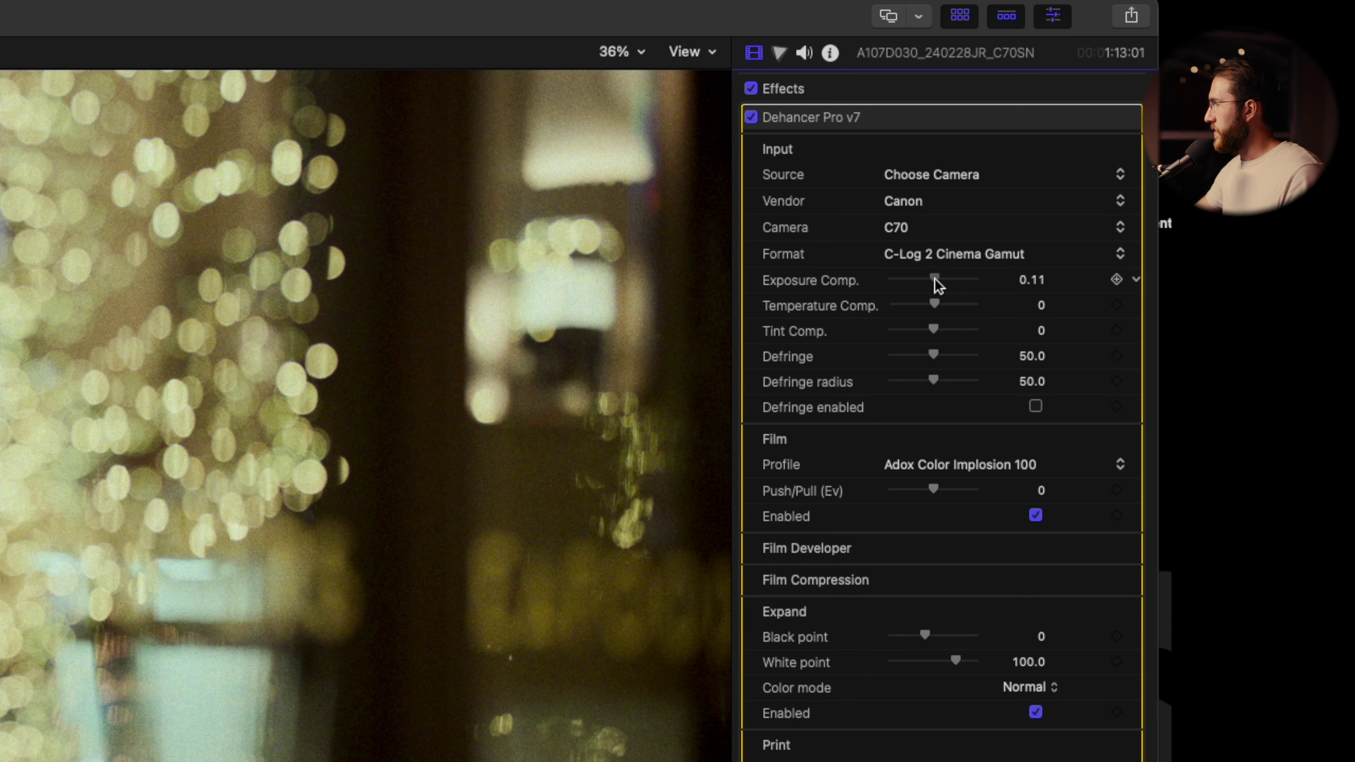
pyautogui.moveTo(934, 279); pyautogui.dragTo(935, 279)
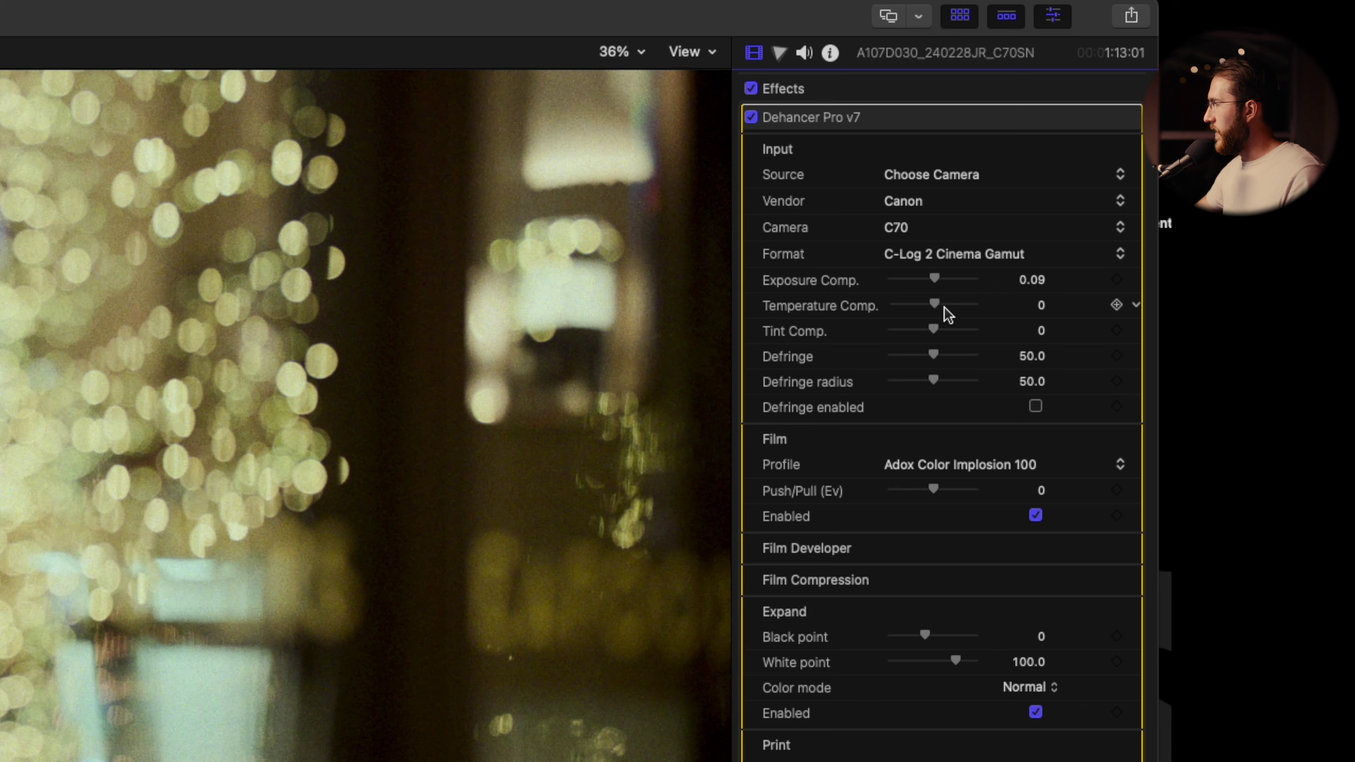
pyautogui.moveTo(937, 305); pyautogui.dragTo(890, 305)
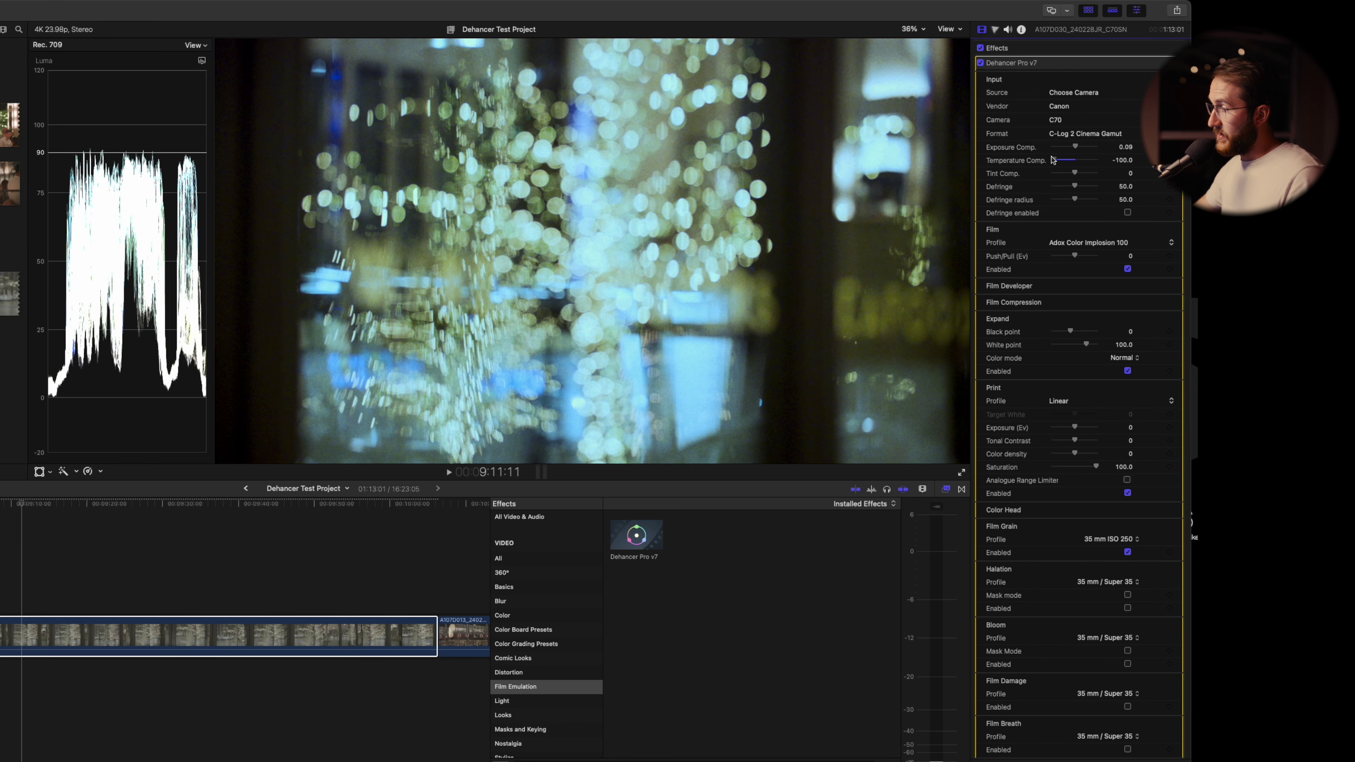
pyautogui.moveTo(1051, 161); pyautogui.dragTo(1076, 163)
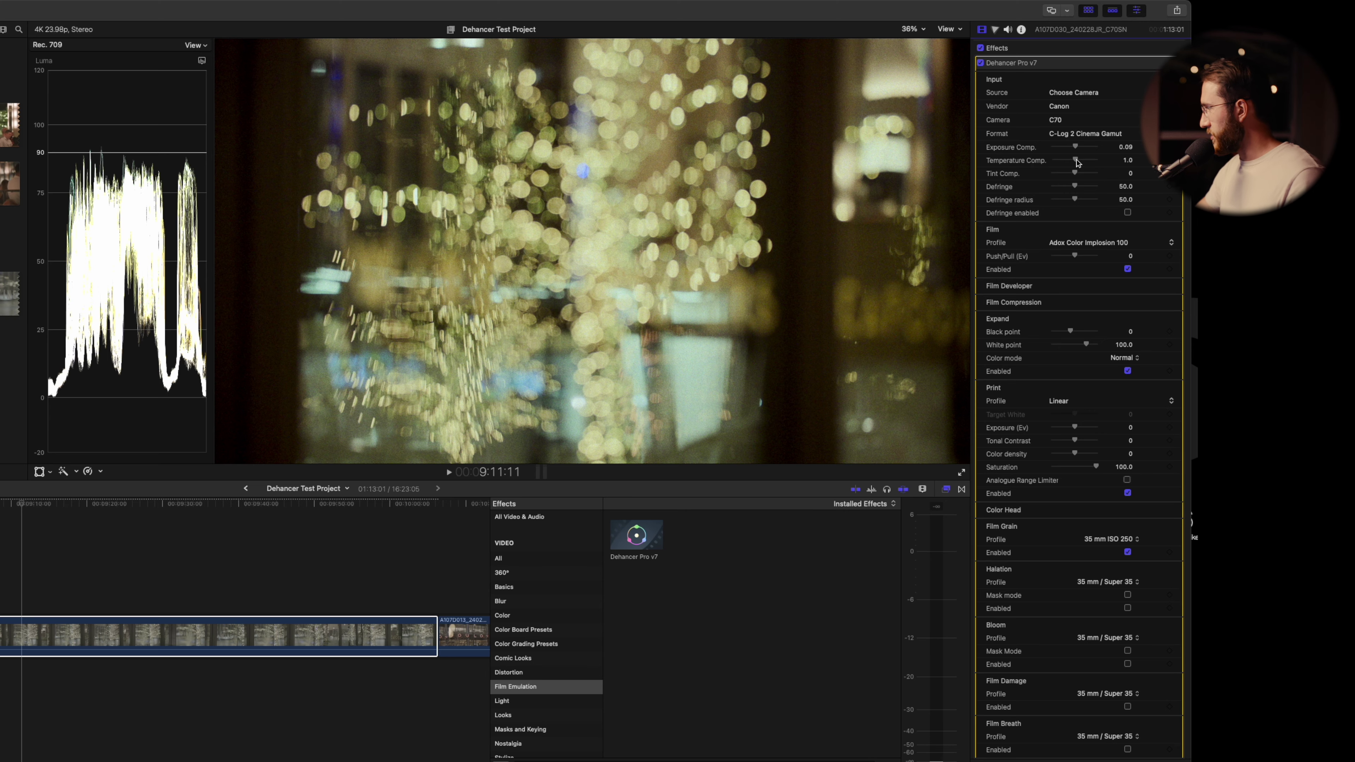
pyautogui.moveTo(1075, 173)
pyautogui.mouseDown()
pyautogui.moveTo(1105, 174)
pyautogui.moveTo(1080, 174)
pyautogui.mouseUp()
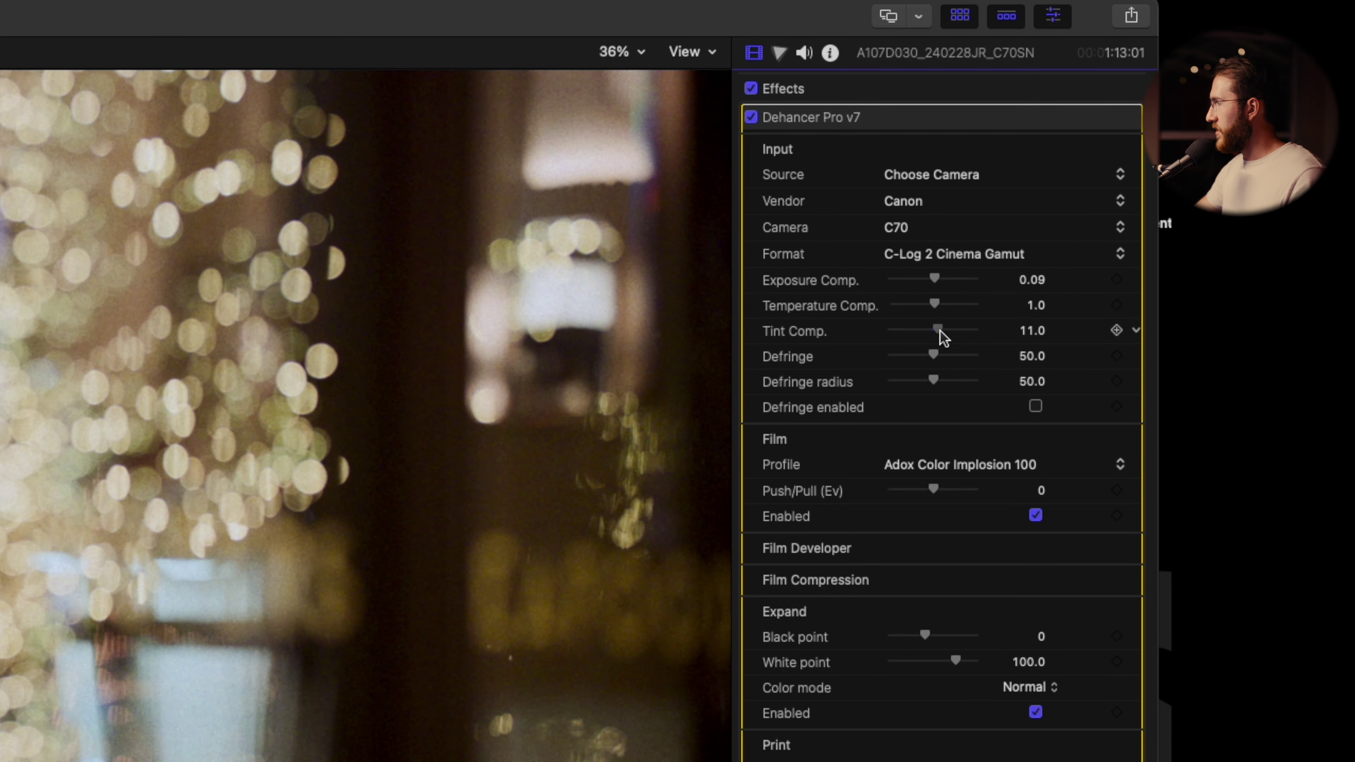
pyautogui.moveTo(940, 331); pyautogui.dragTo(951, 327)
pyautogui.scroll(-1, 941, 336)
pyautogui.moveTo(917, 350); pyautogui.dragTo(1035, 365)
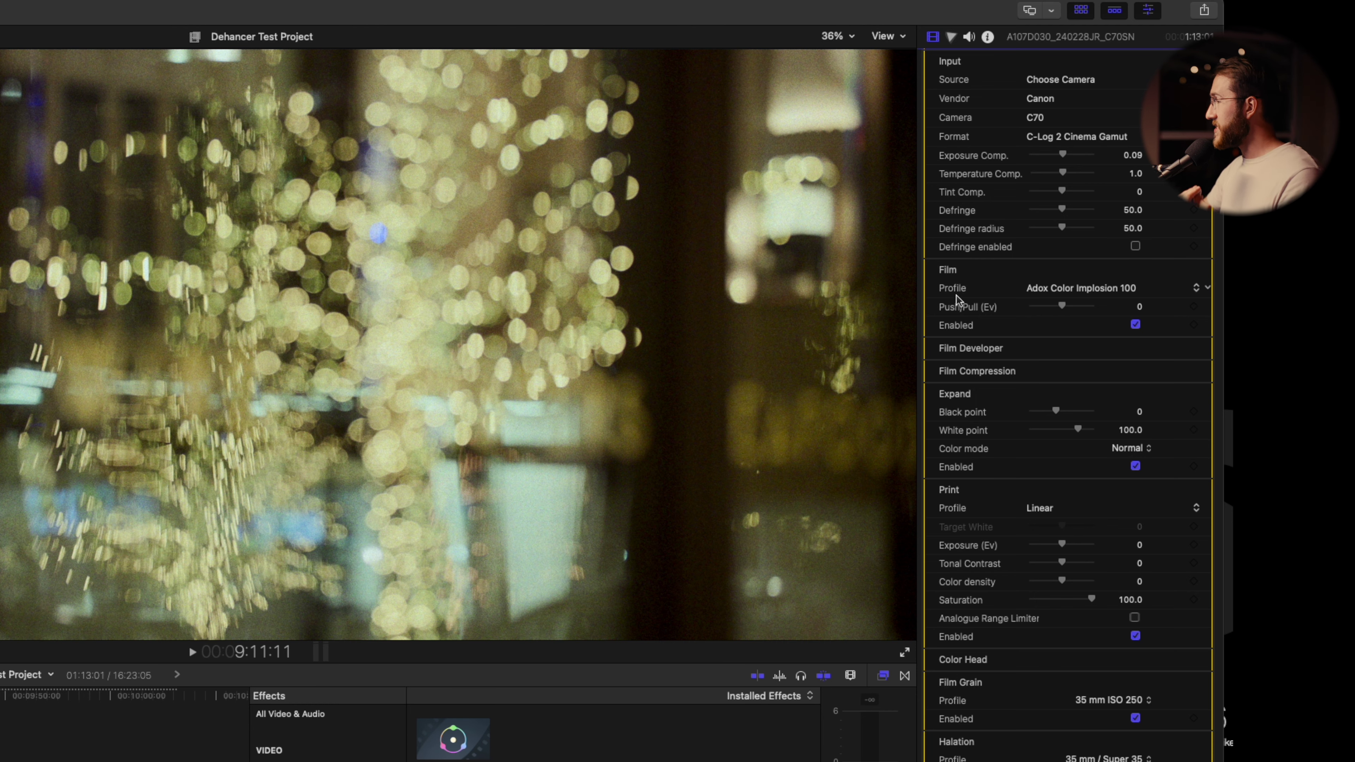
# Step: Browse the film stock list and choose Kodak Vision3 200T as the film profile
pyautogui.click(945, 297)
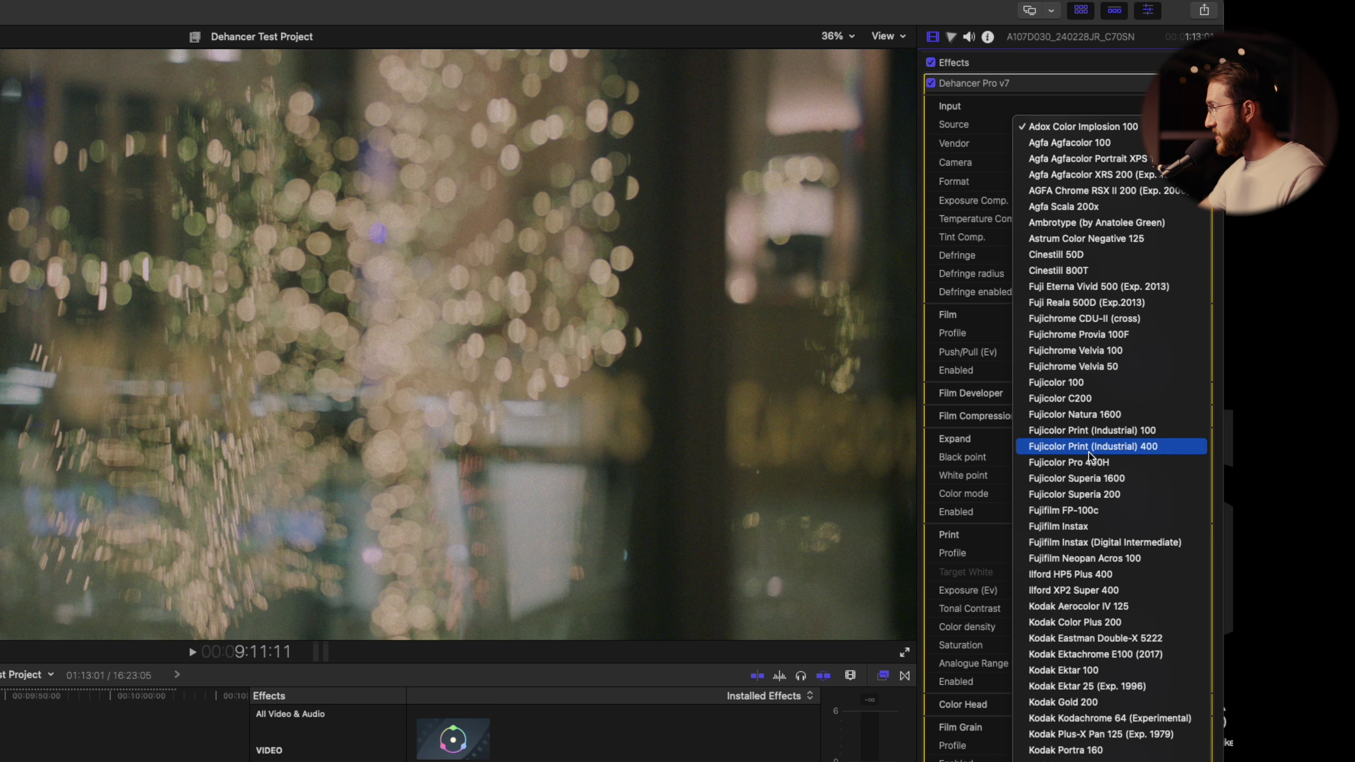
pyautogui.scroll(-2, 1107, 480)
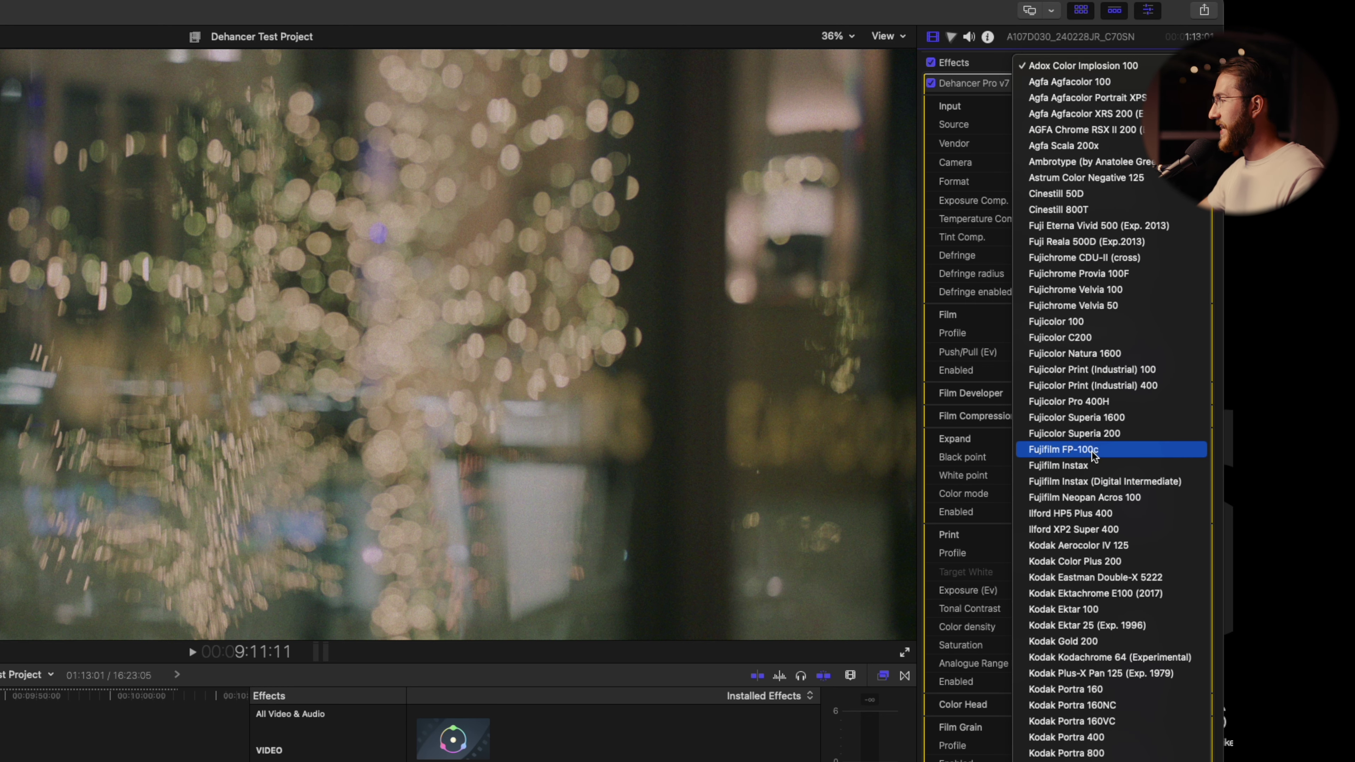
pyautogui.click(1082, 69)
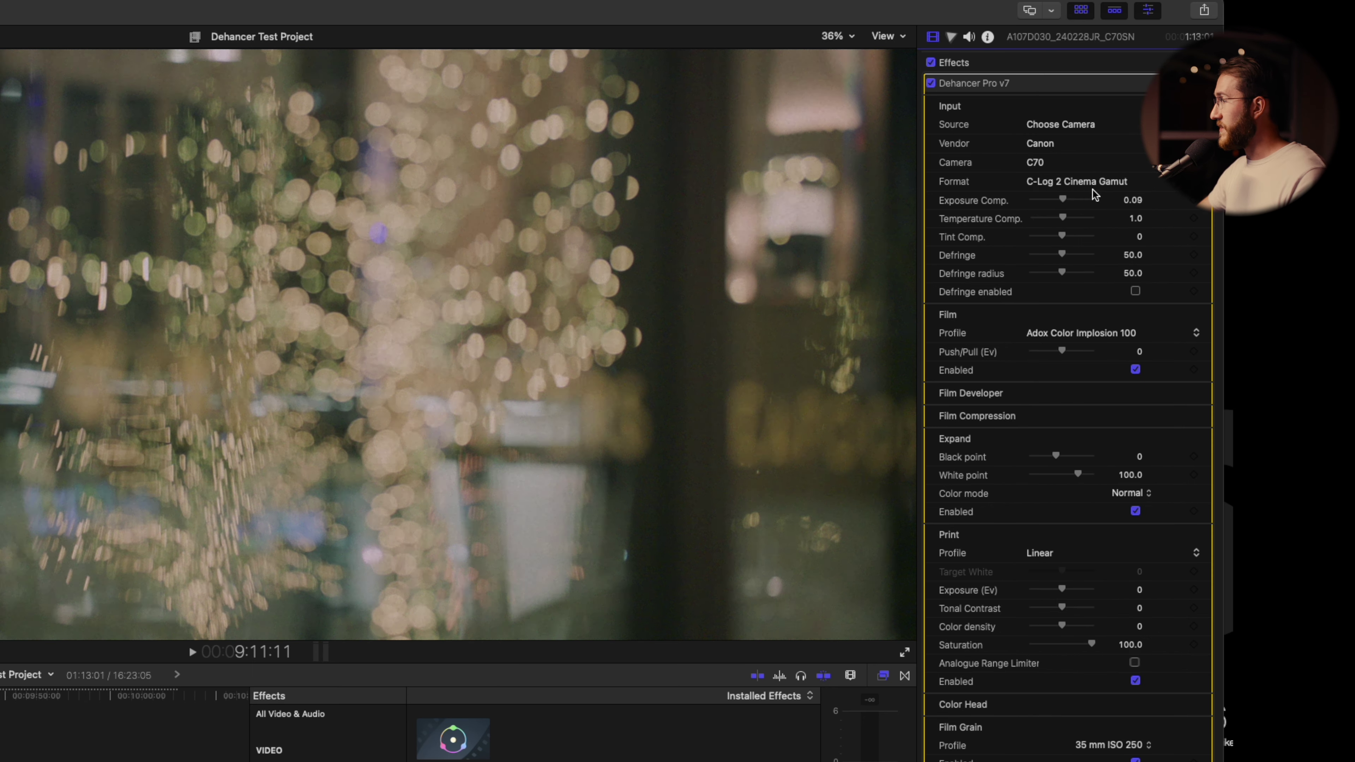
pyautogui.click(1086, 333)
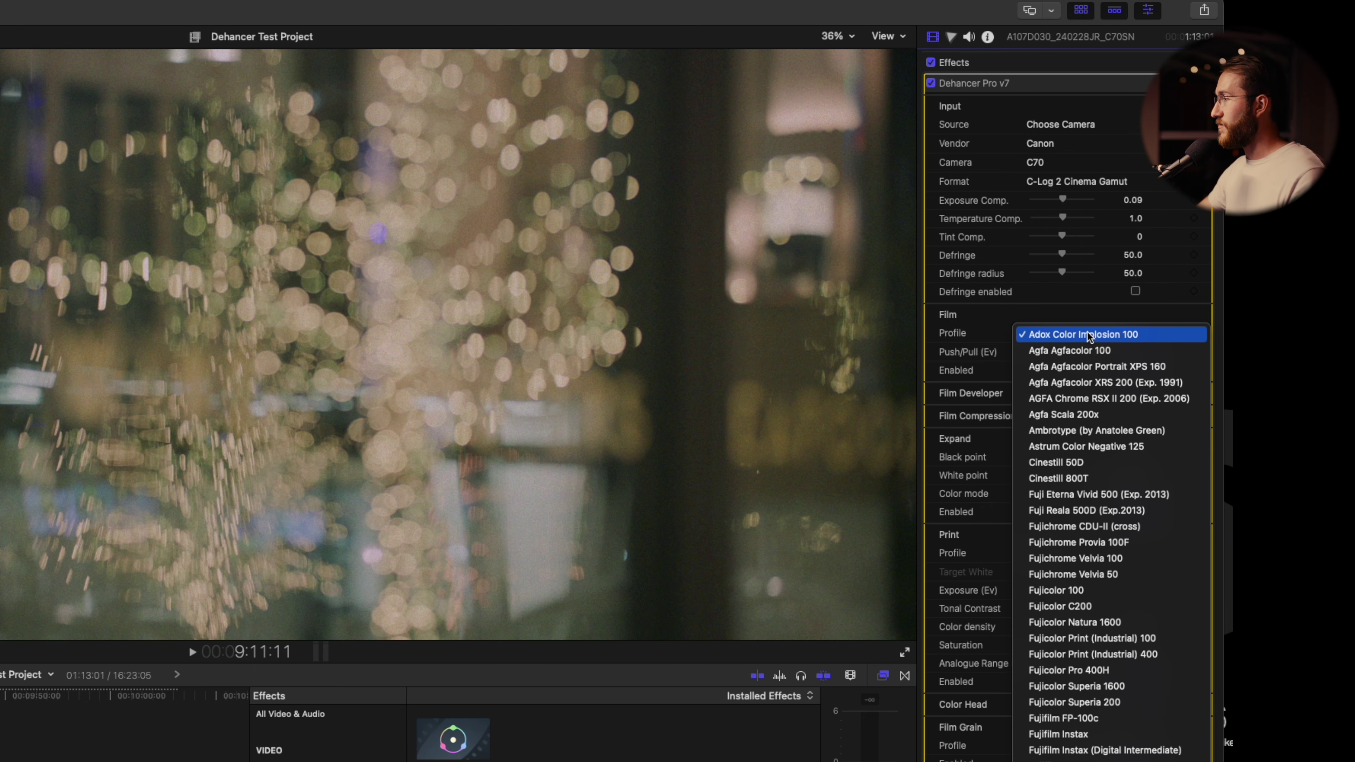
pyautogui.click(1083, 351)
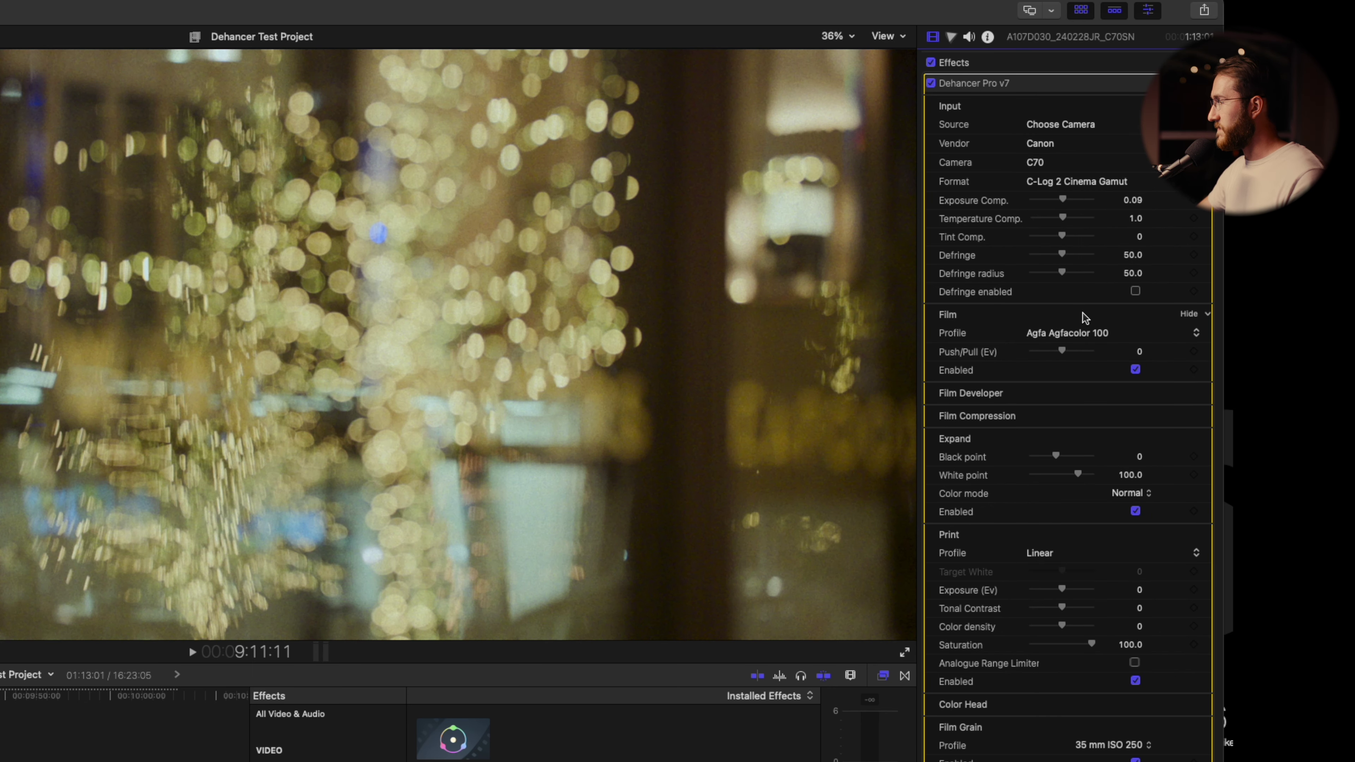
pyautogui.click(1066, 336)
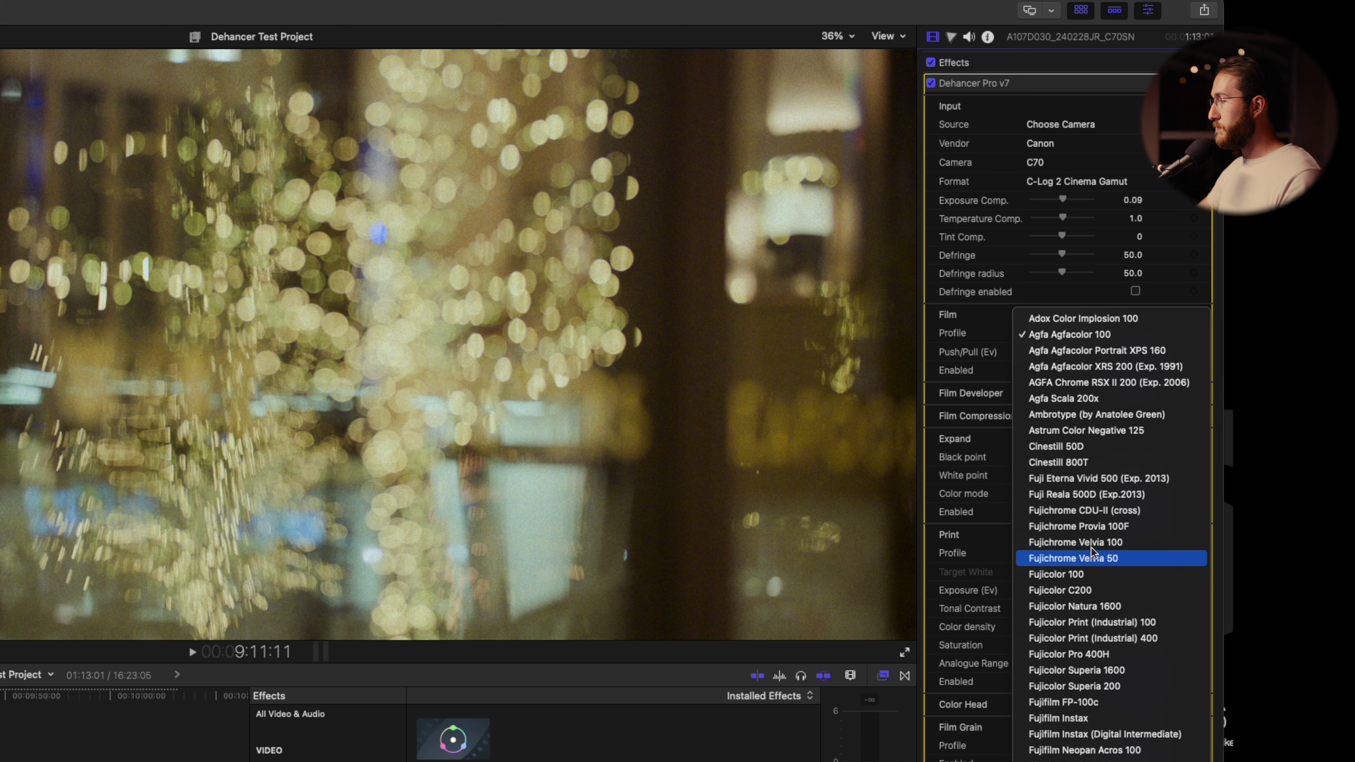
pyautogui.scroll(-1, 1097, 560)
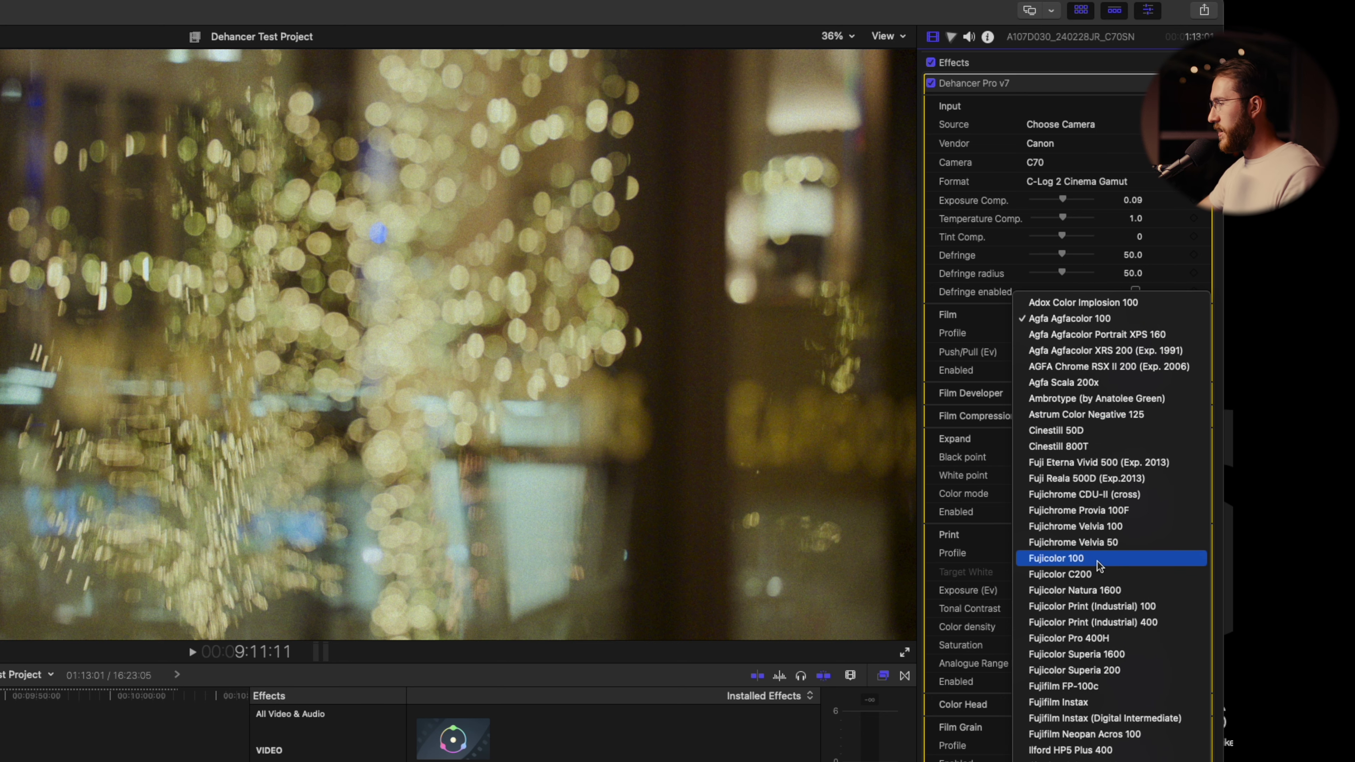
pyautogui.click(1091, 590)
pyautogui.click(1103, 329)
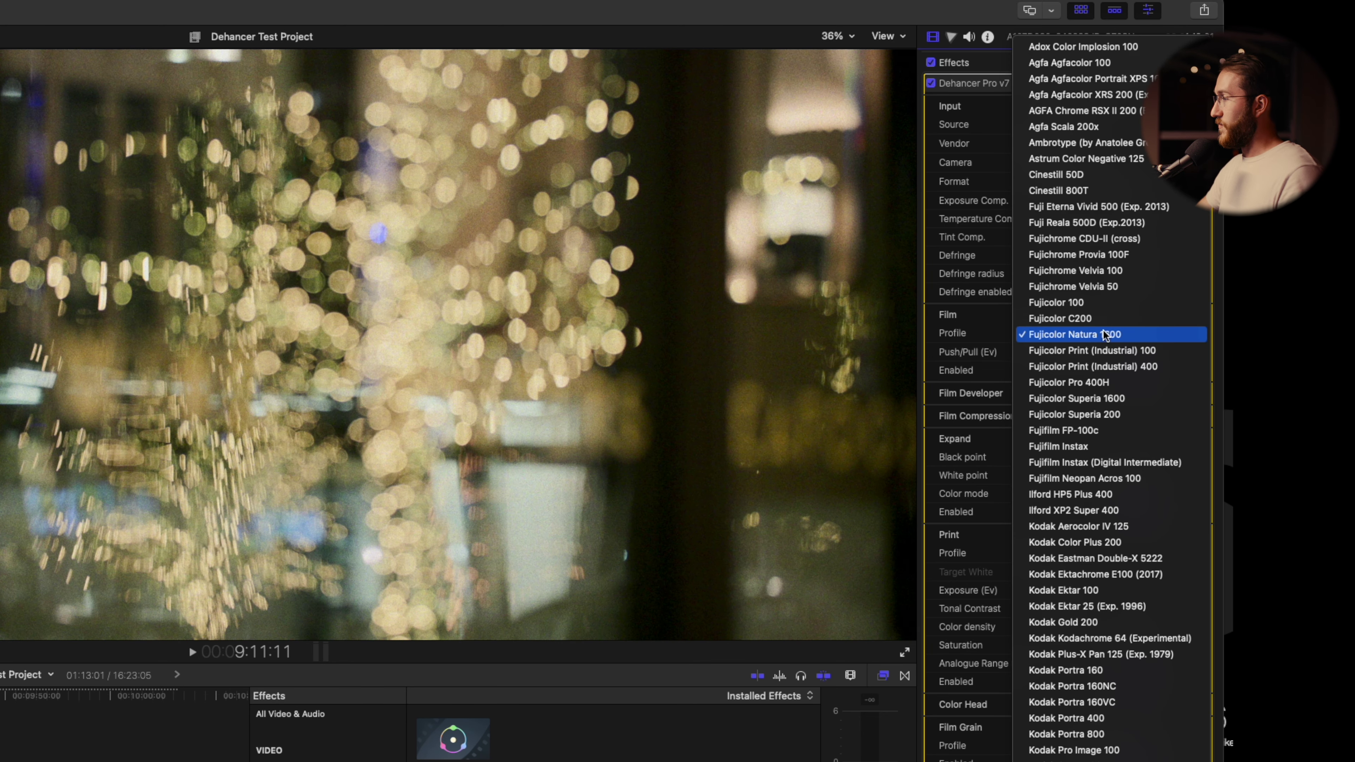
pyautogui.click(1103, 304)
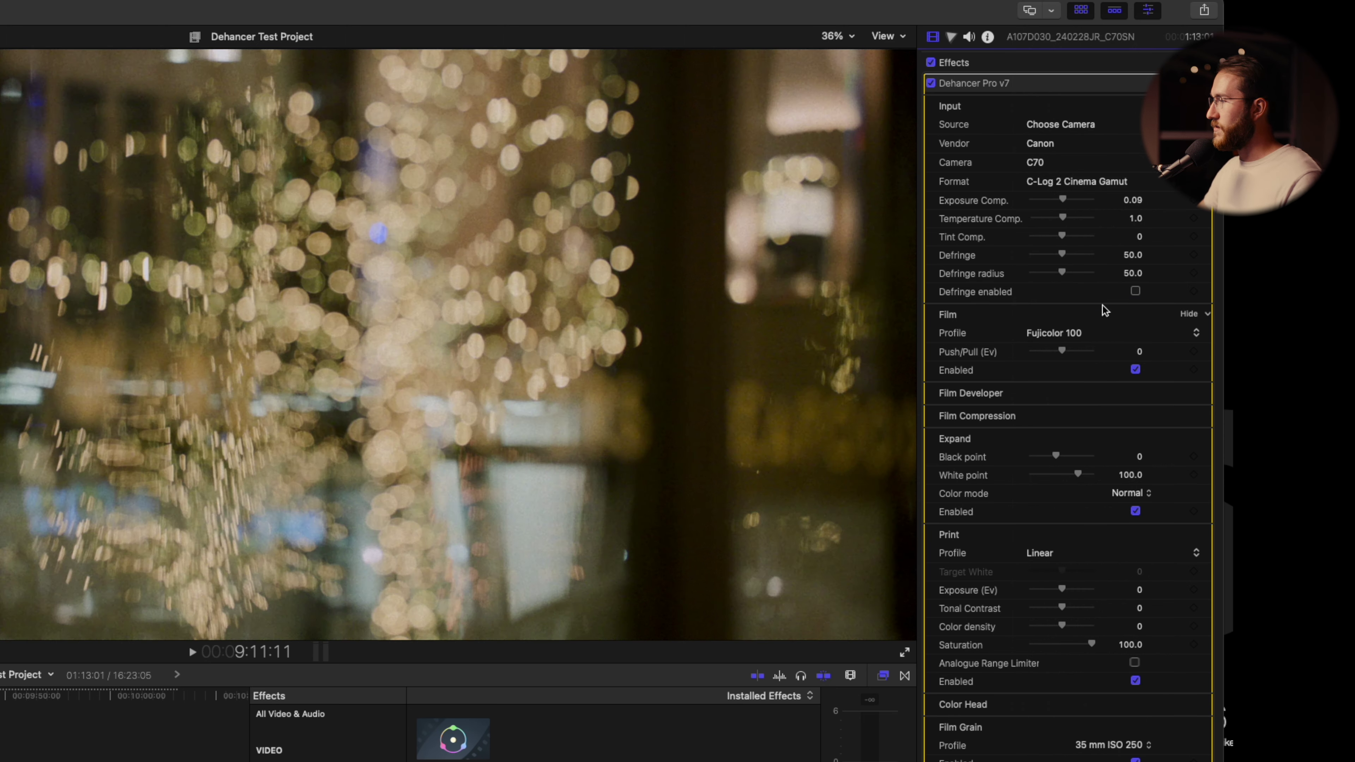
pyautogui.click(1103, 331)
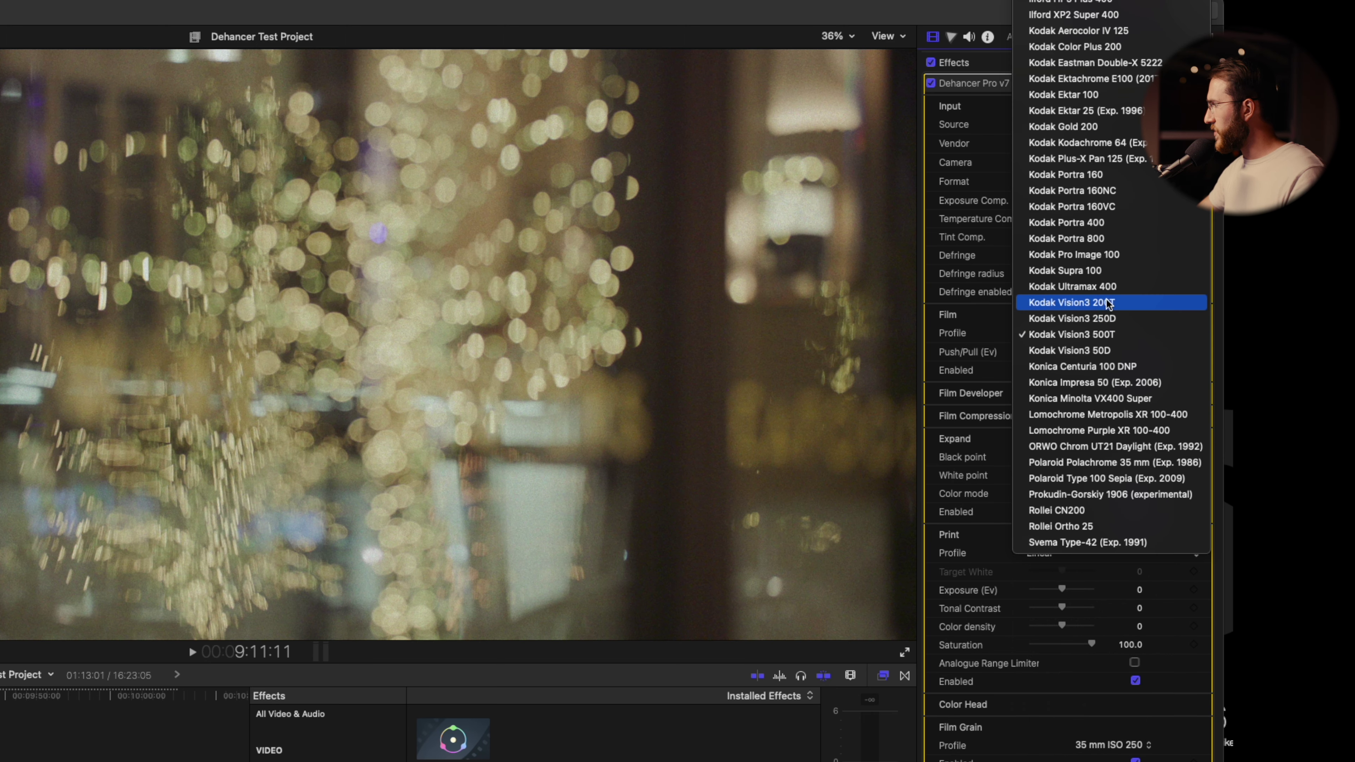
pyautogui.click(1125, 302)
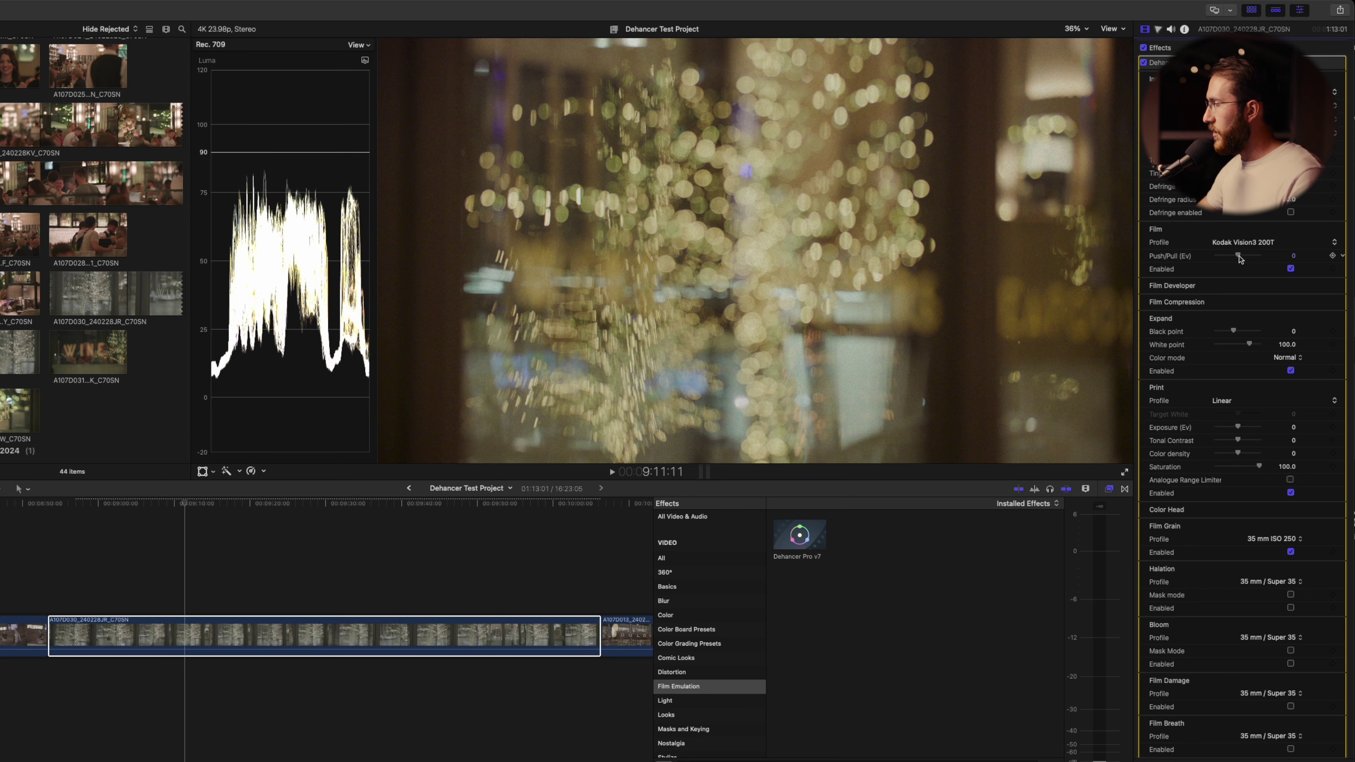
# Step: Test the Push/Pull slider between -0.59 and 2.0, then reset it to 0
pyautogui.moveTo(1067, 358); pyautogui.dragTo(1056, 355)
pyautogui.moveTo(1232, 259)
pyautogui.mouseDown()
pyautogui.moveTo(1271, 260)
pyautogui.moveTo(1239, 261)
pyautogui.mouseUp()
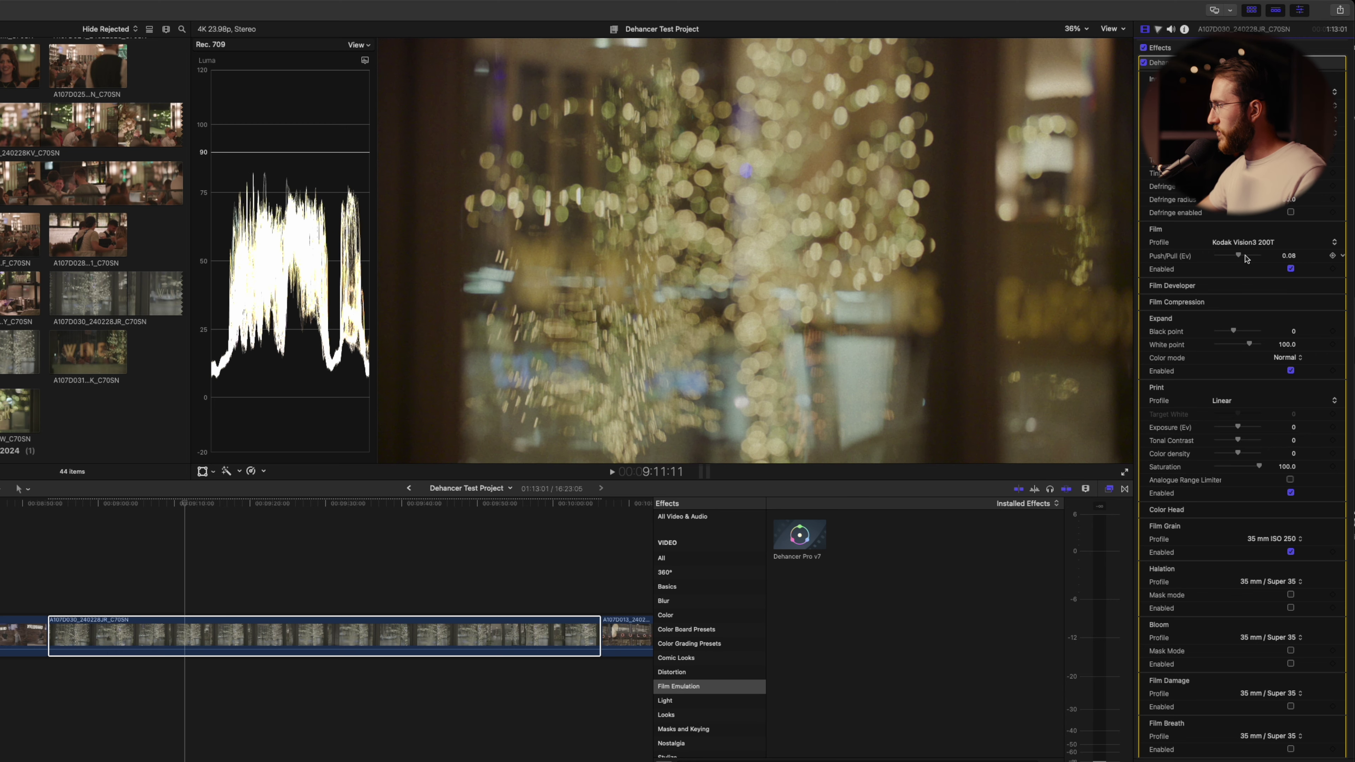
pyautogui.click(1288, 255)
pyautogui.write('0')
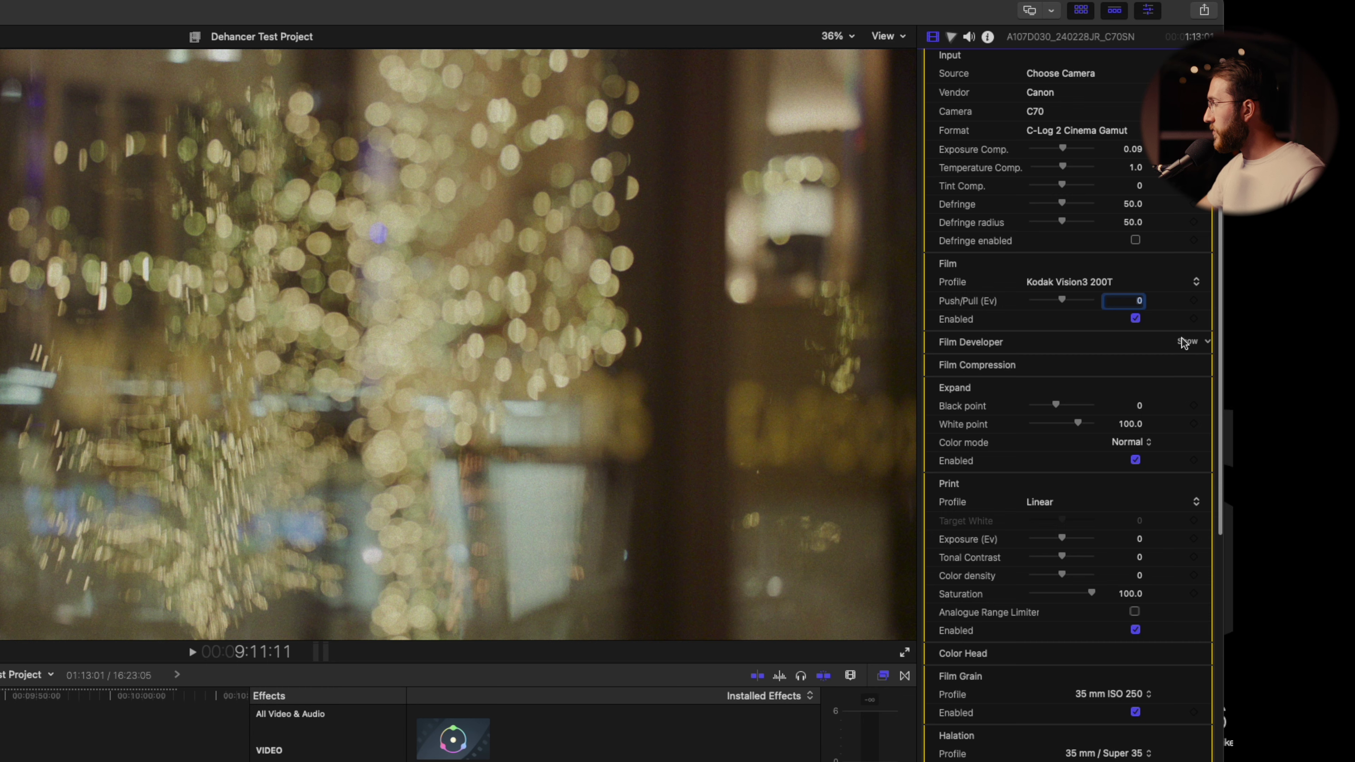
pyautogui.click(1182, 340)
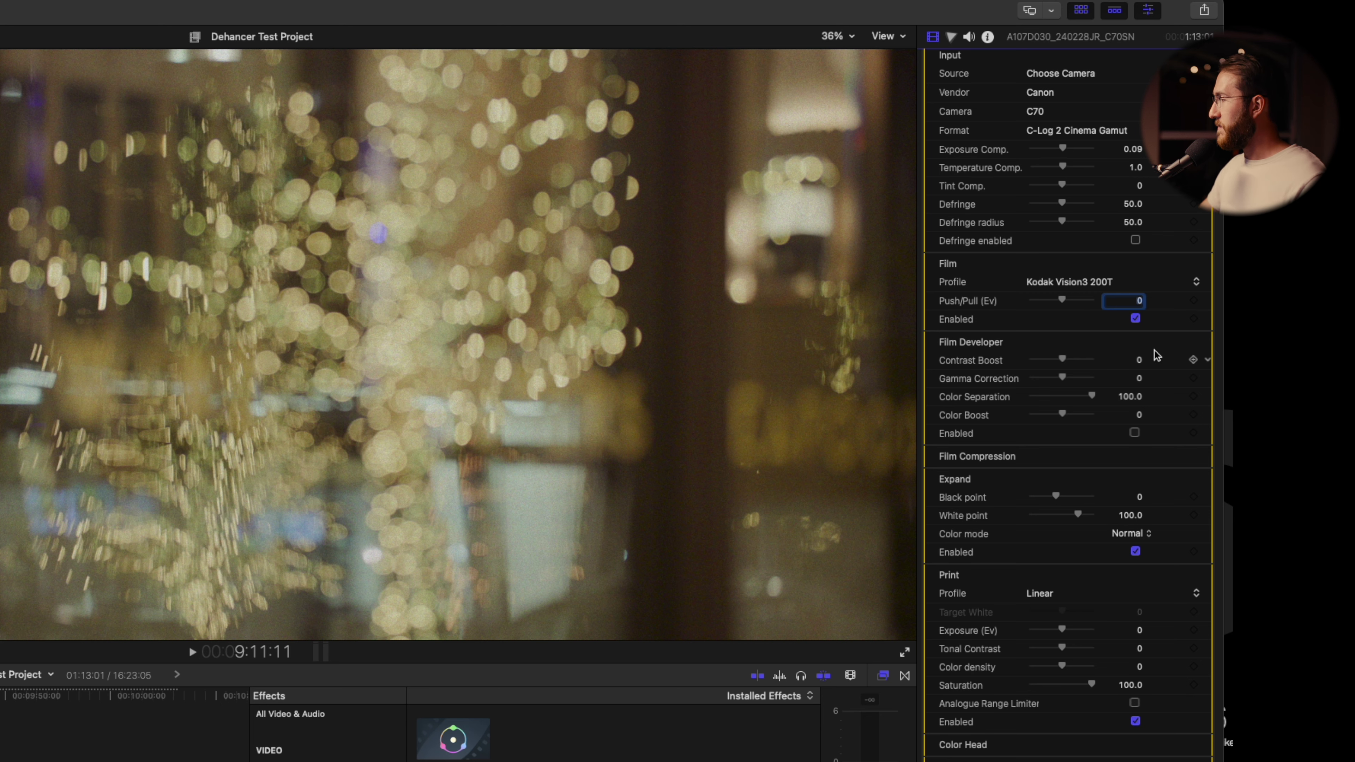
# Step: Enable Film Developer with Contrast Boost 39, Gamma Correction 3.0 and Color Boost 38
pyautogui.click(1063, 365)
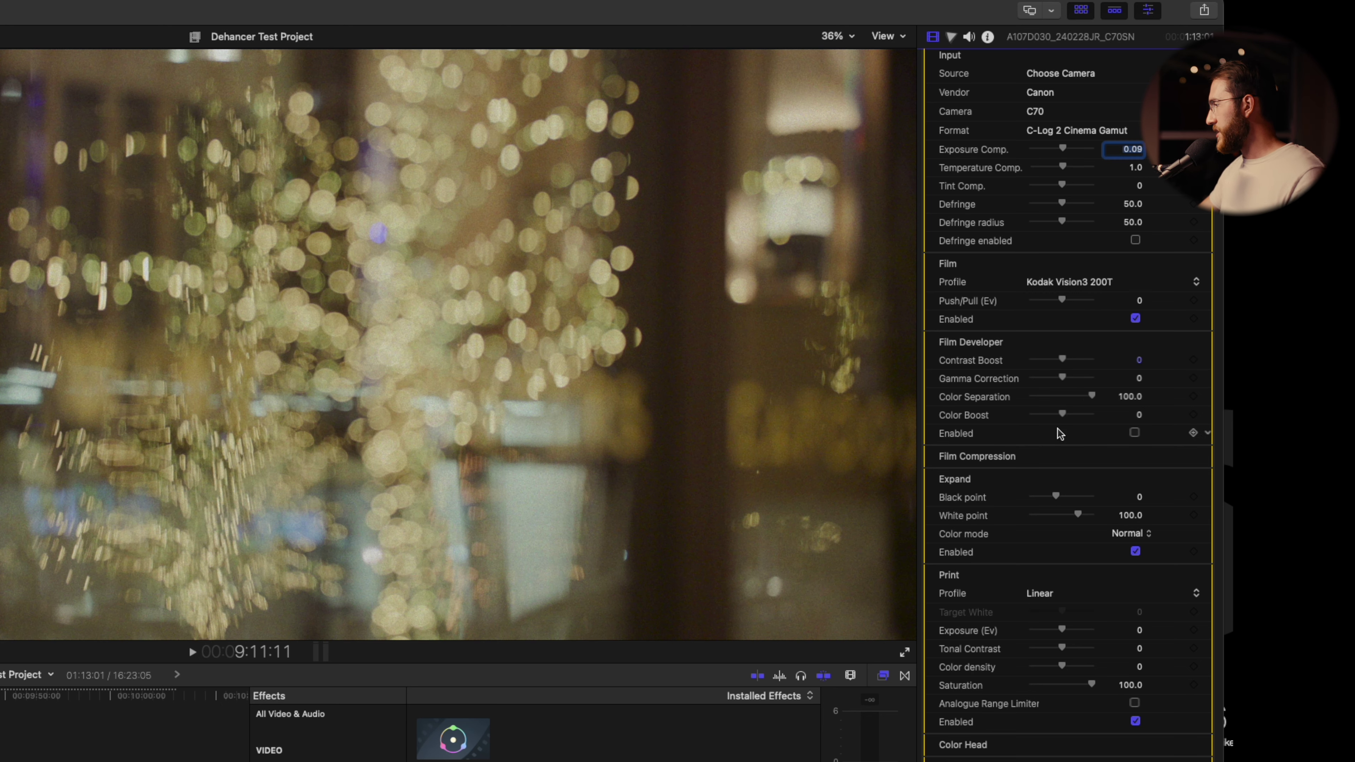
pyautogui.click(1134, 433)
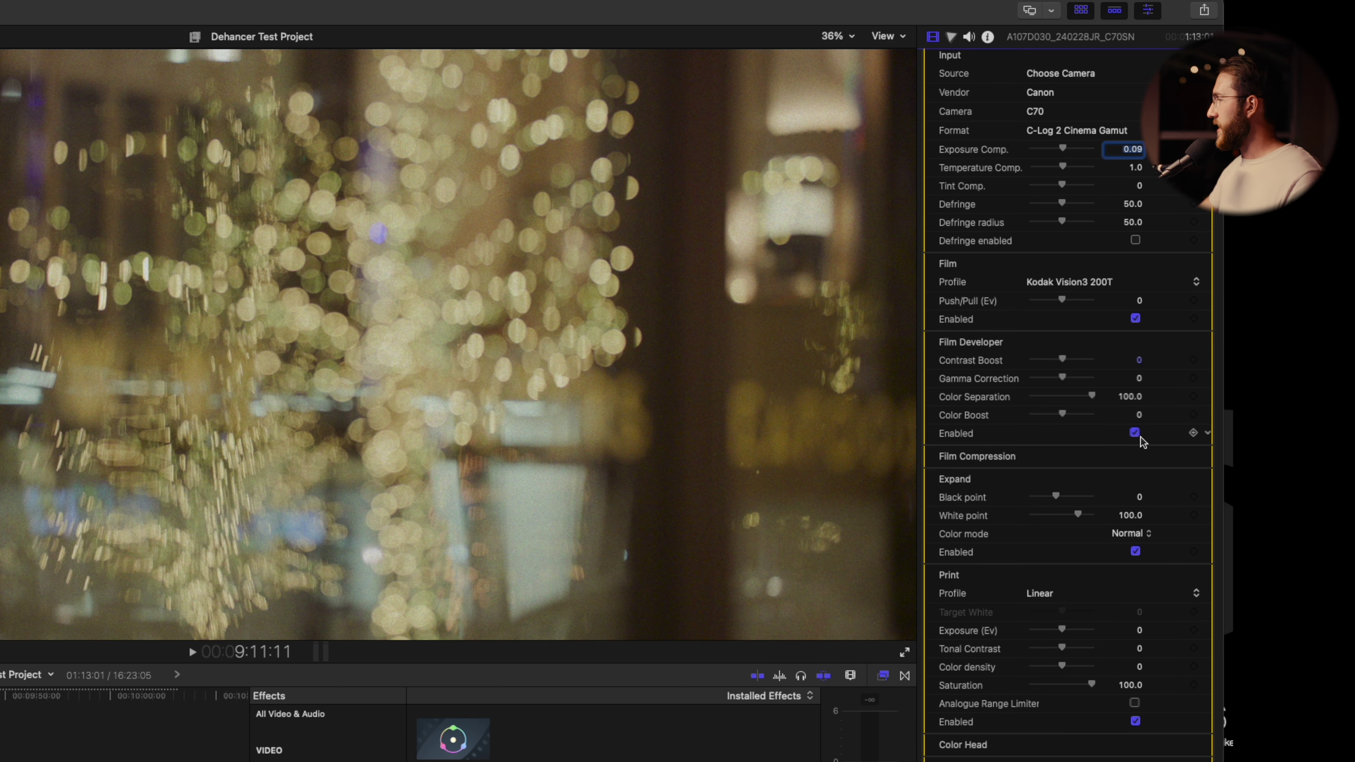
pyautogui.moveTo(1062, 359); pyautogui.dragTo(1086, 361)
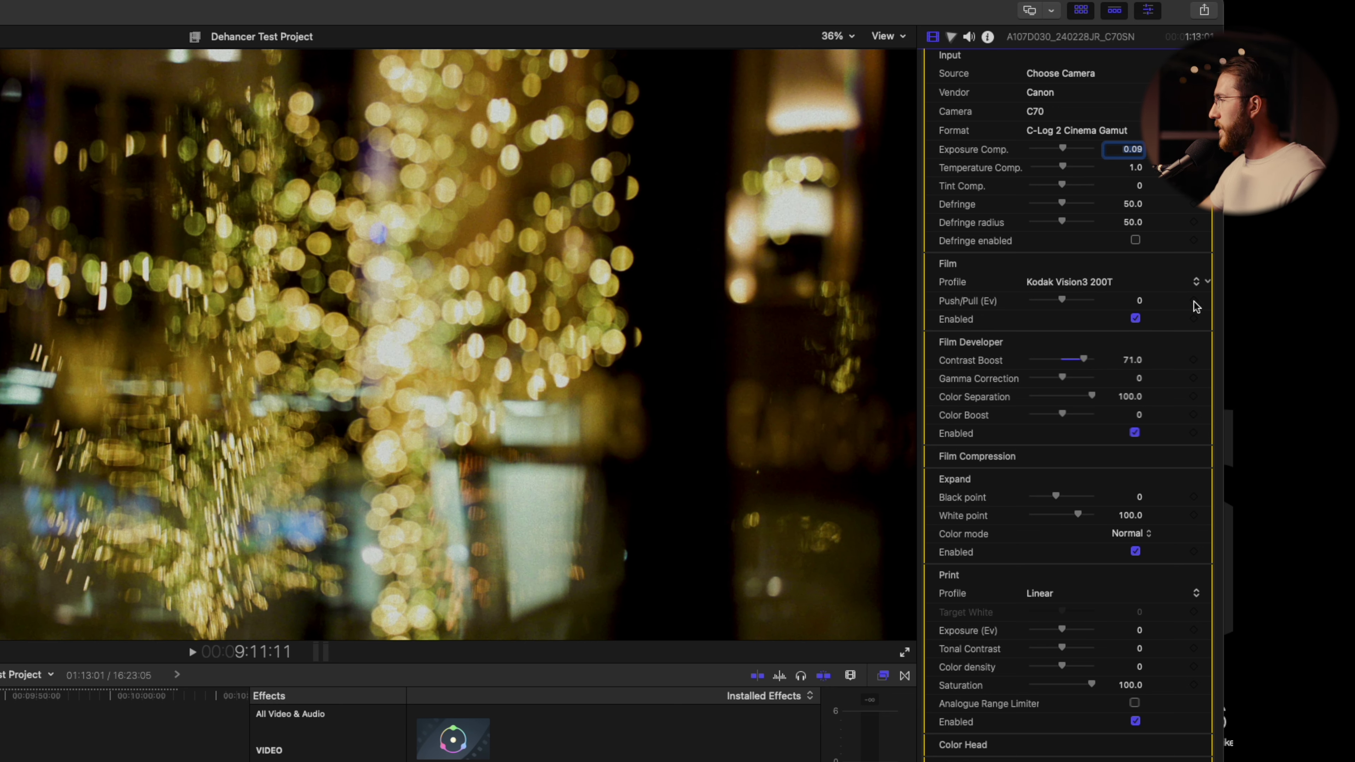
pyautogui.moveTo(1084, 360); pyautogui.dragTo(1124, 399)
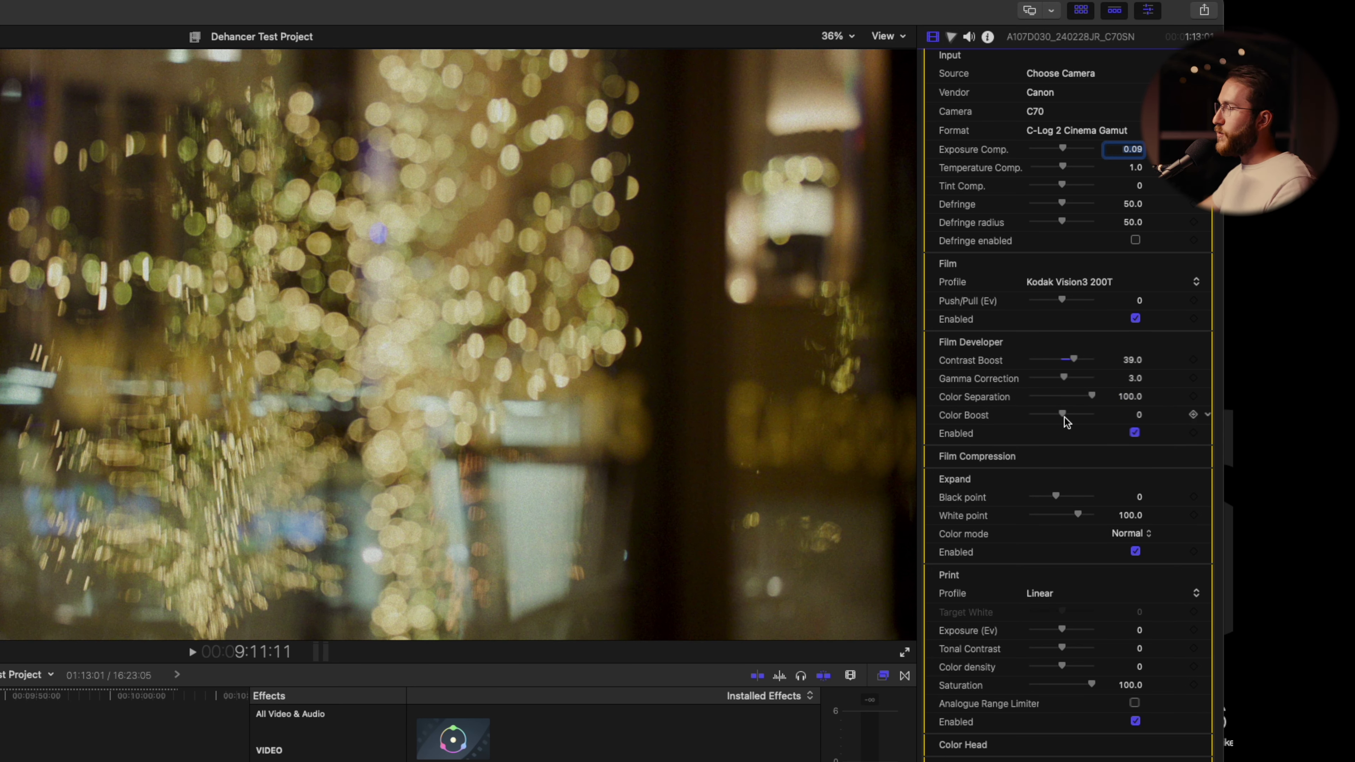
pyautogui.moveTo(1064, 417); pyautogui.dragTo(1085, 422)
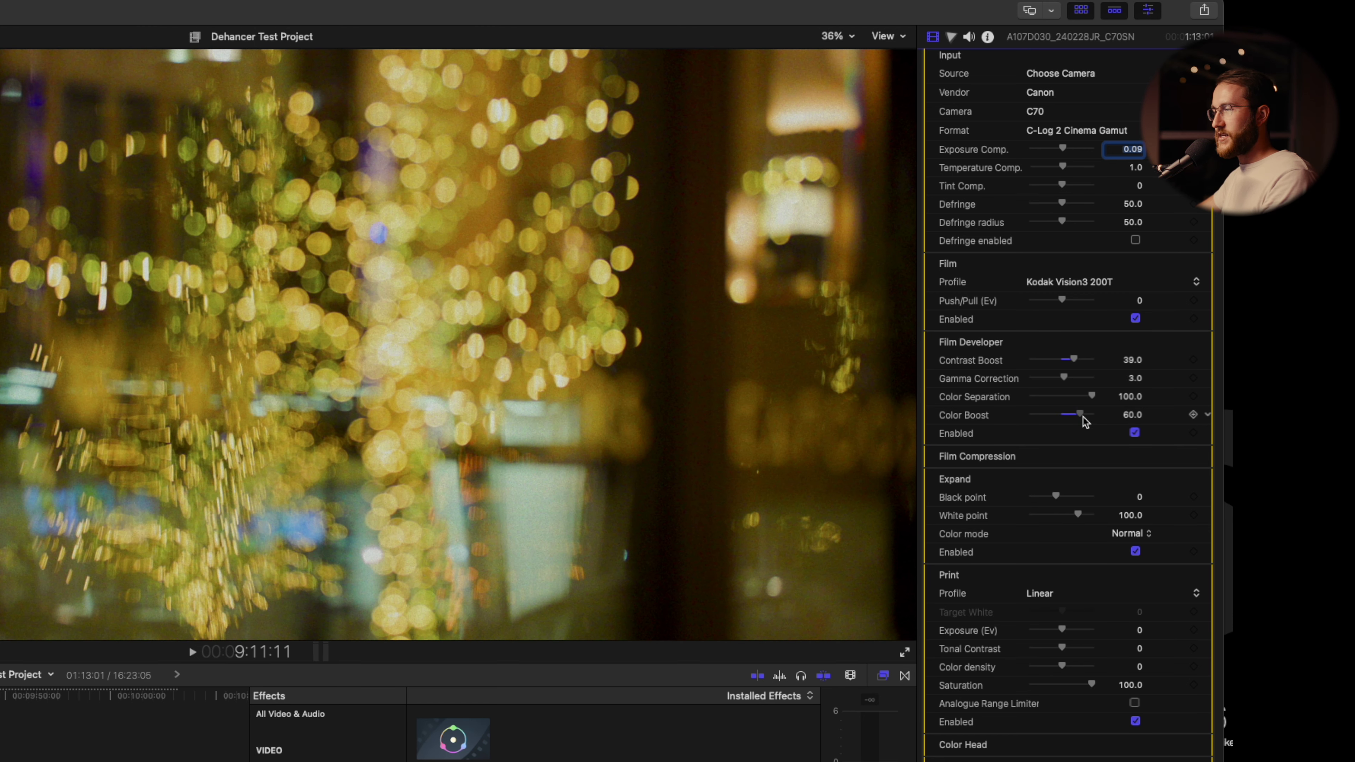
pyautogui.moveTo(1084, 422); pyautogui.dragTo(1075, 423)
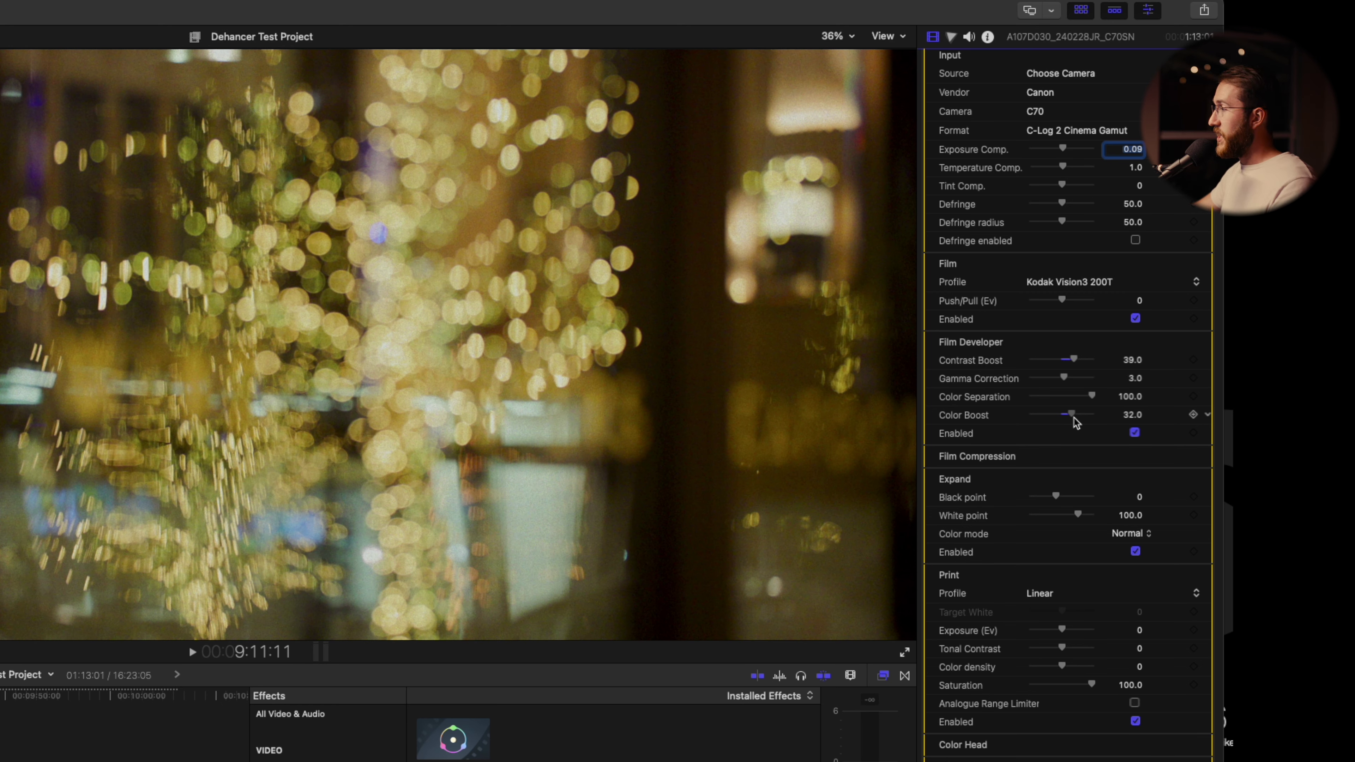
pyautogui.moveTo(1076, 423); pyautogui.dragTo(1078, 422)
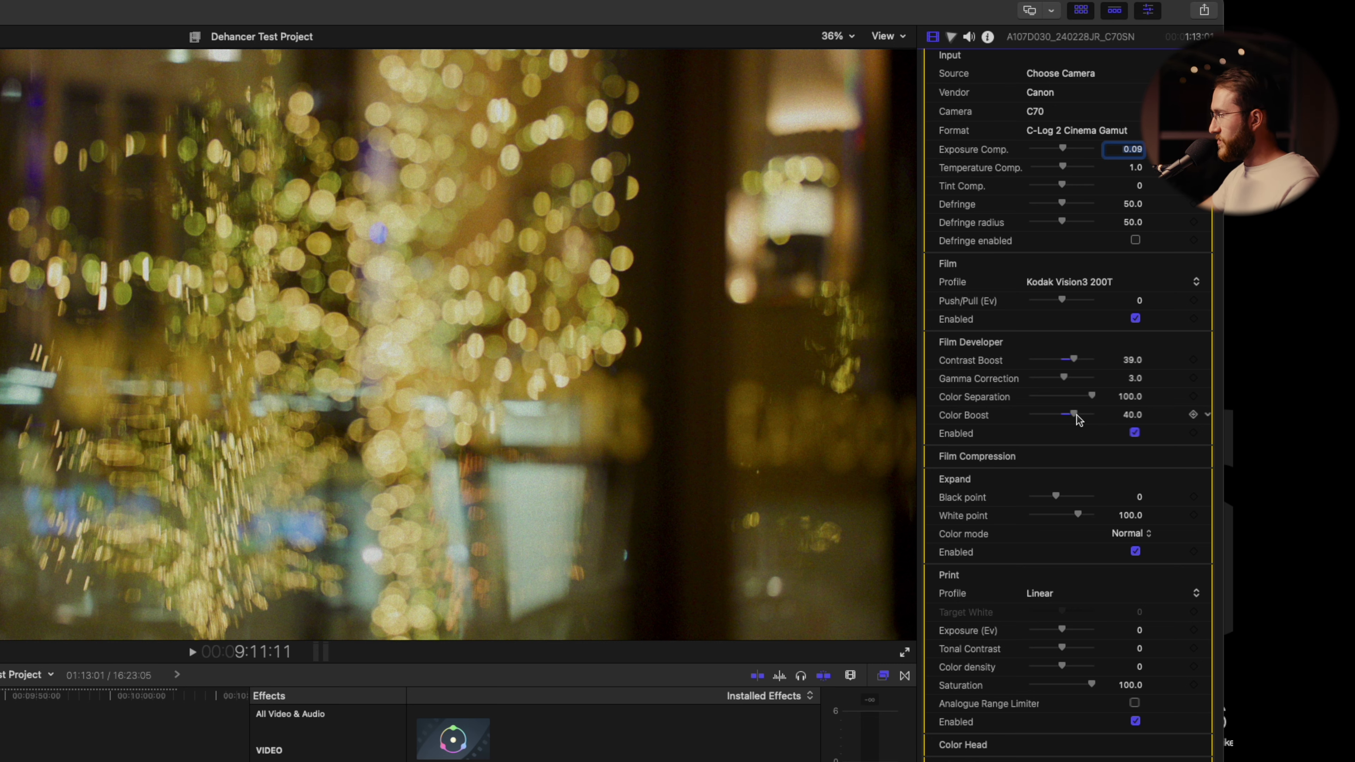
pyautogui.moveTo(1077, 419)
pyautogui.mouseDown()
pyautogui.moveTo(1091, 420)
pyautogui.moveTo(1076, 422)
pyautogui.mouseUp()
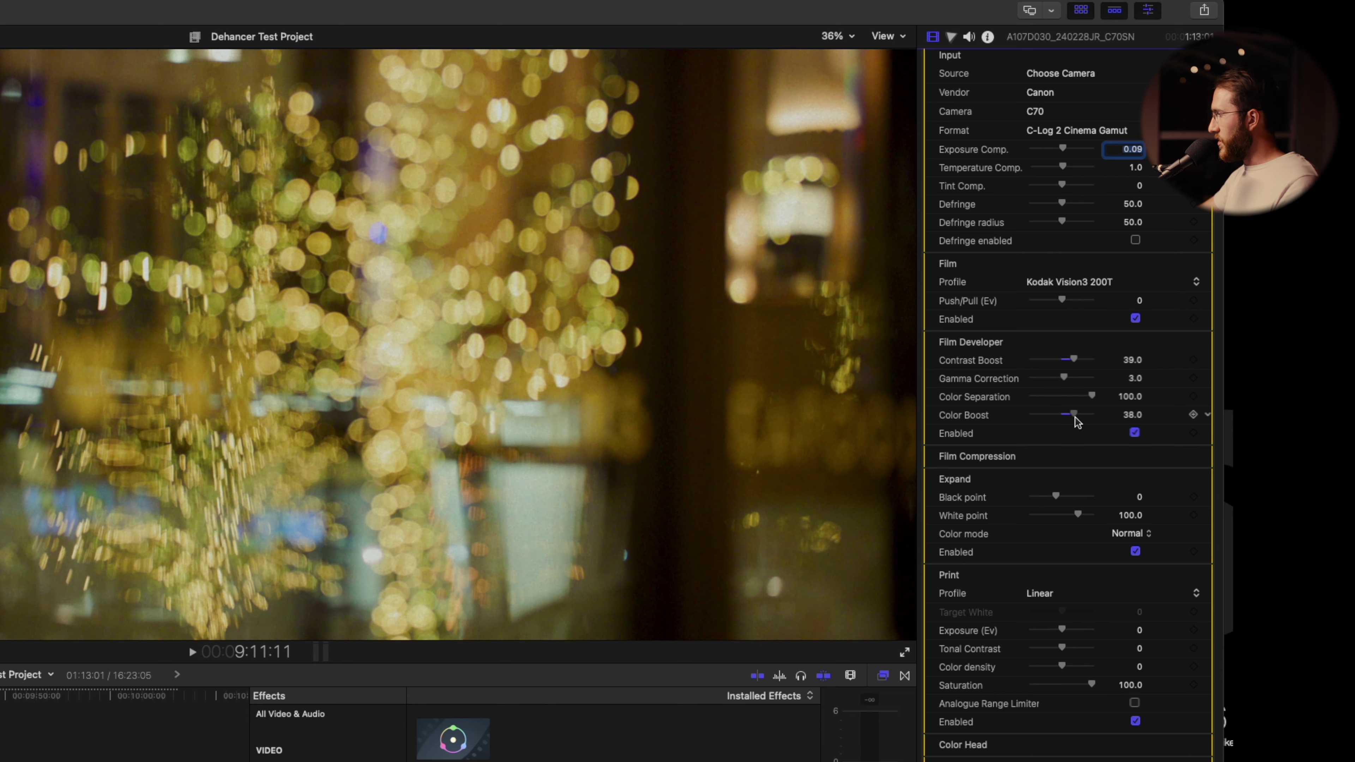
pyautogui.scroll(-2, 1062, 438)
# Step: Open Film Compression and tune the Expand Black point to -1.0 and White point to 99.0
pyautogui.click(1055, 451)
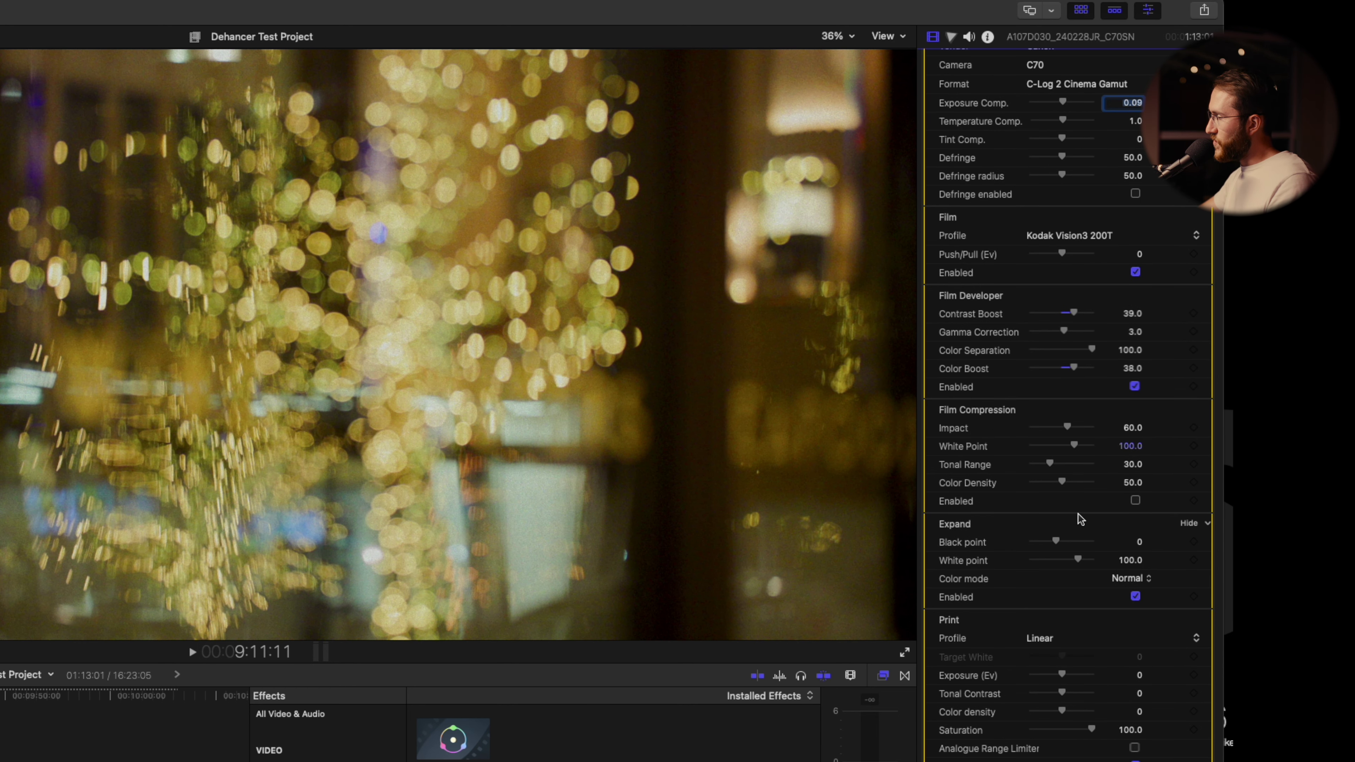
pyautogui.scroll(-3, 1056, 480)
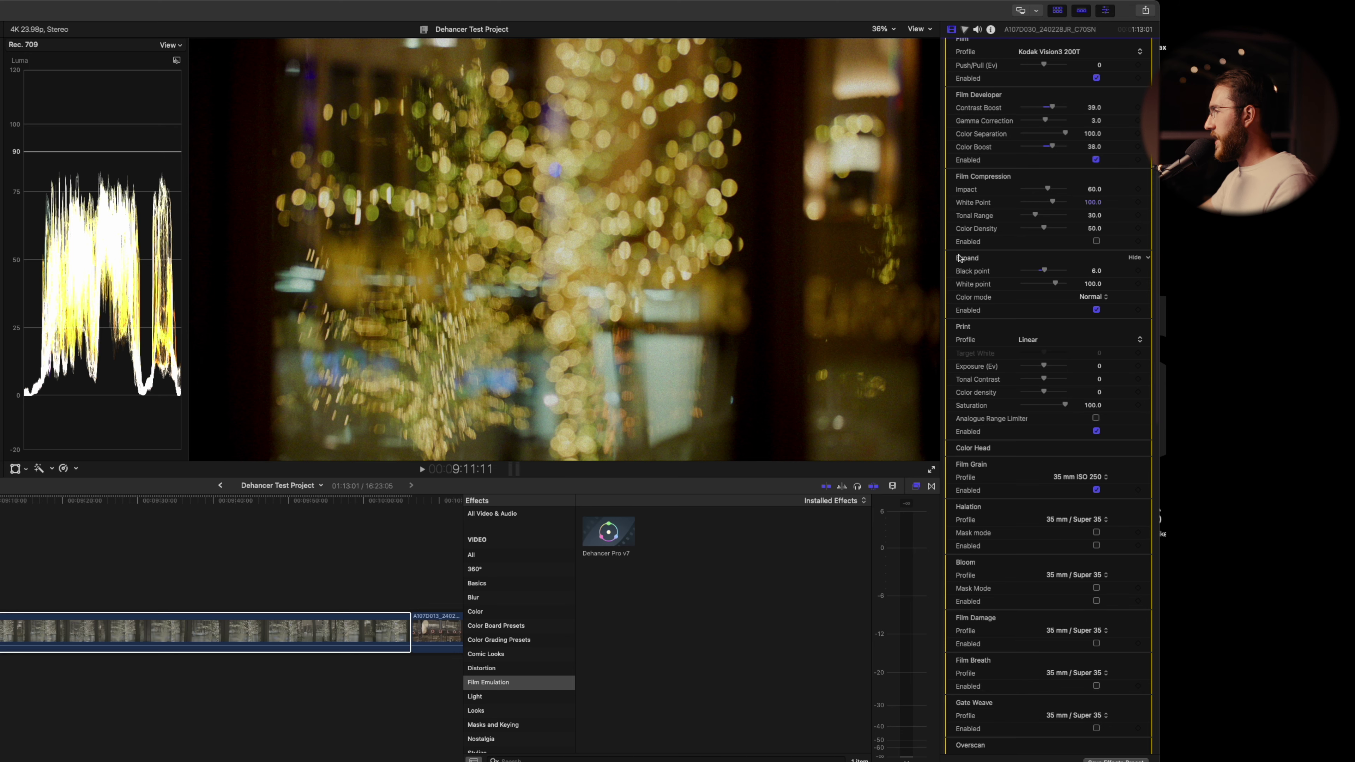
pyautogui.moveTo(1055, 476); pyautogui.dragTo(1065, 479)
pyautogui.moveTo(1044, 273)
pyautogui.mouseDown()
pyautogui.moveTo(1024, 273)
pyautogui.moveTo(1040, 273)
pyautogui.mouseUp()
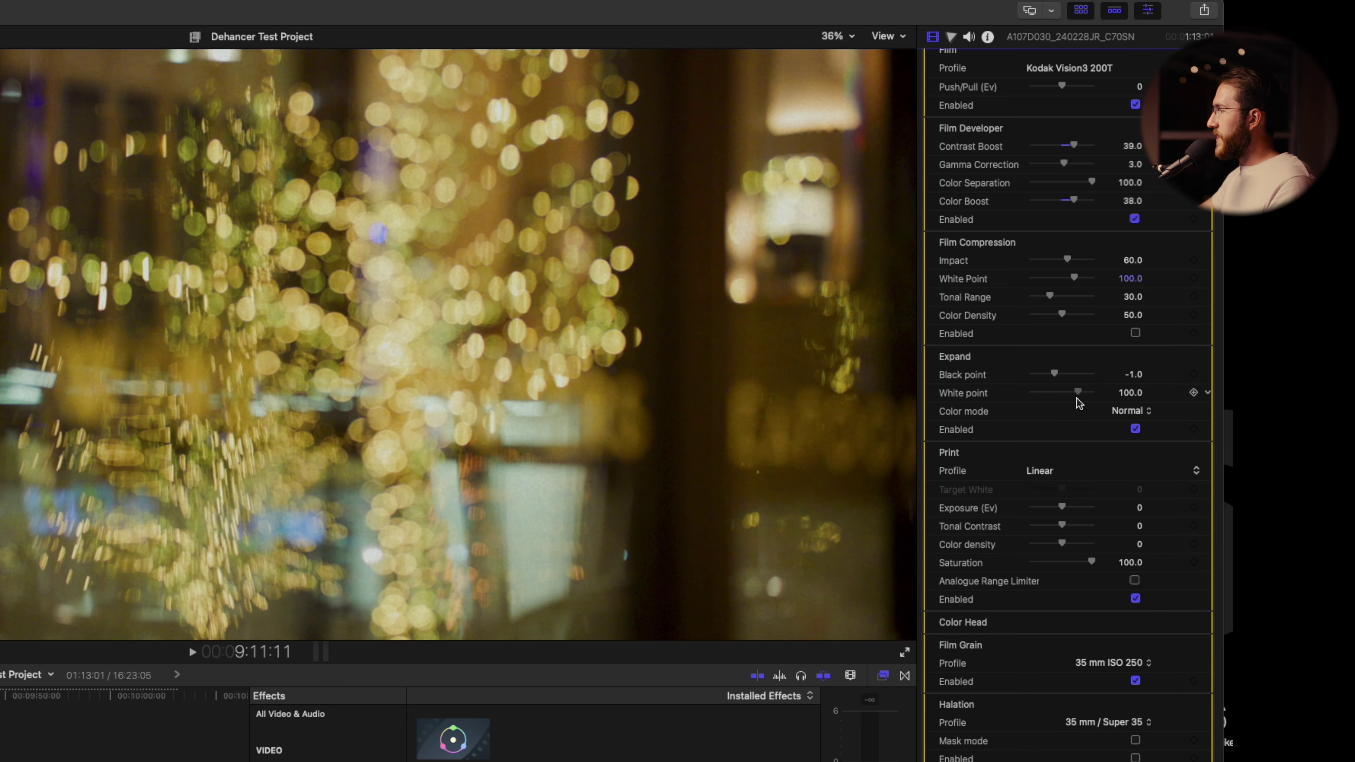
pyautogui.moveTo(1055, 284); pyautogui.dragTo(1050, 285)
pyautogui.moveTo(1074, 399)
pyautogui.mouseDown()
pyautogui.moveTo(1015, 397)
pyautogui.moveTo(1077, 401)
pyautogui.mouseUp()
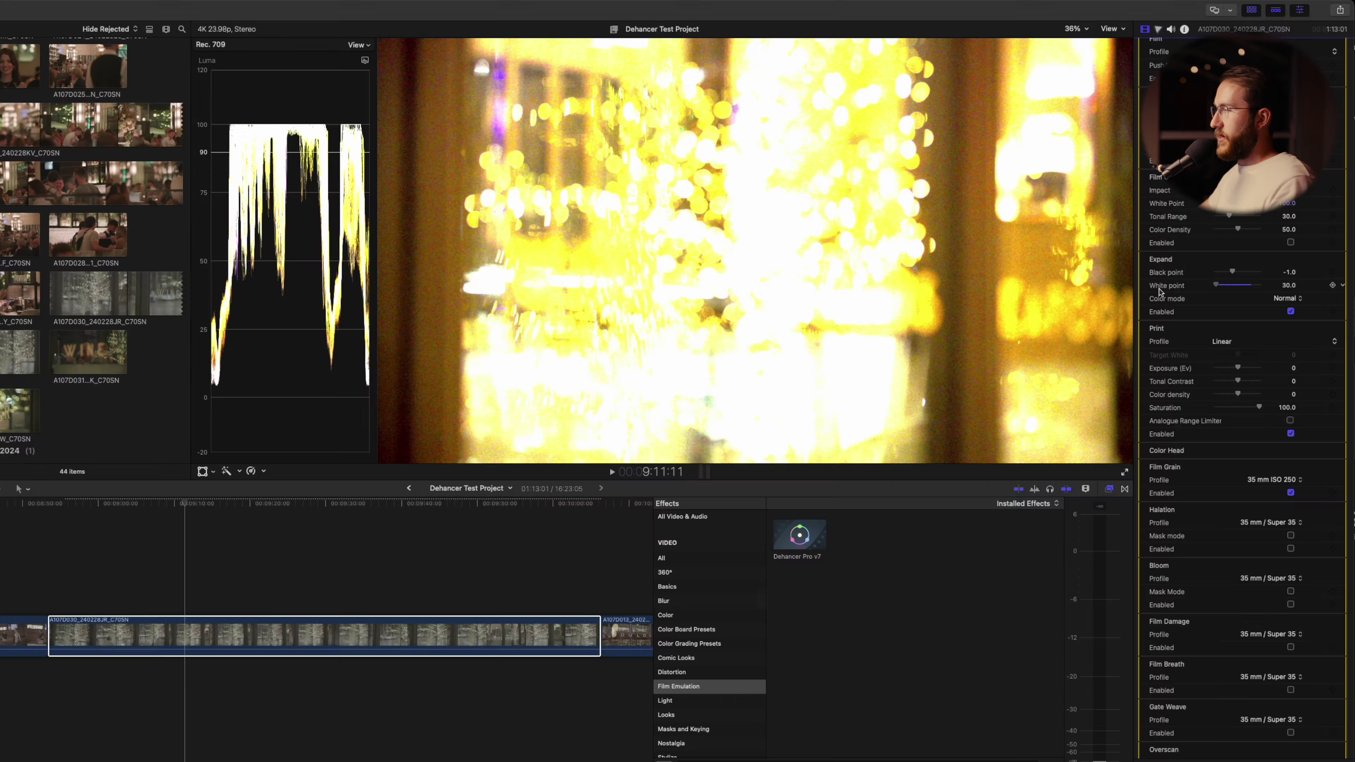
pyautogui.moveTo(1226, 289); pyautogui.dragTo(1252, 290)
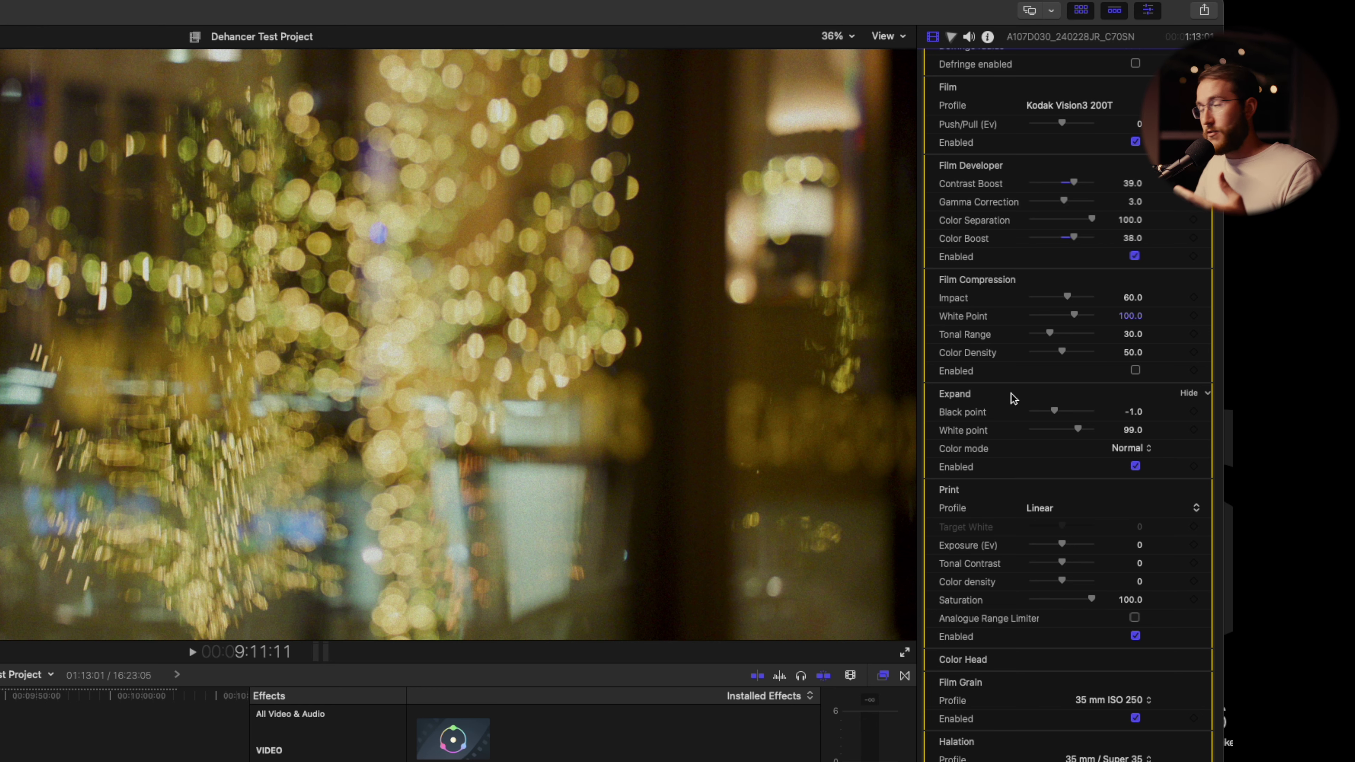
pyautogui.scroll(-5, 1013, 397)
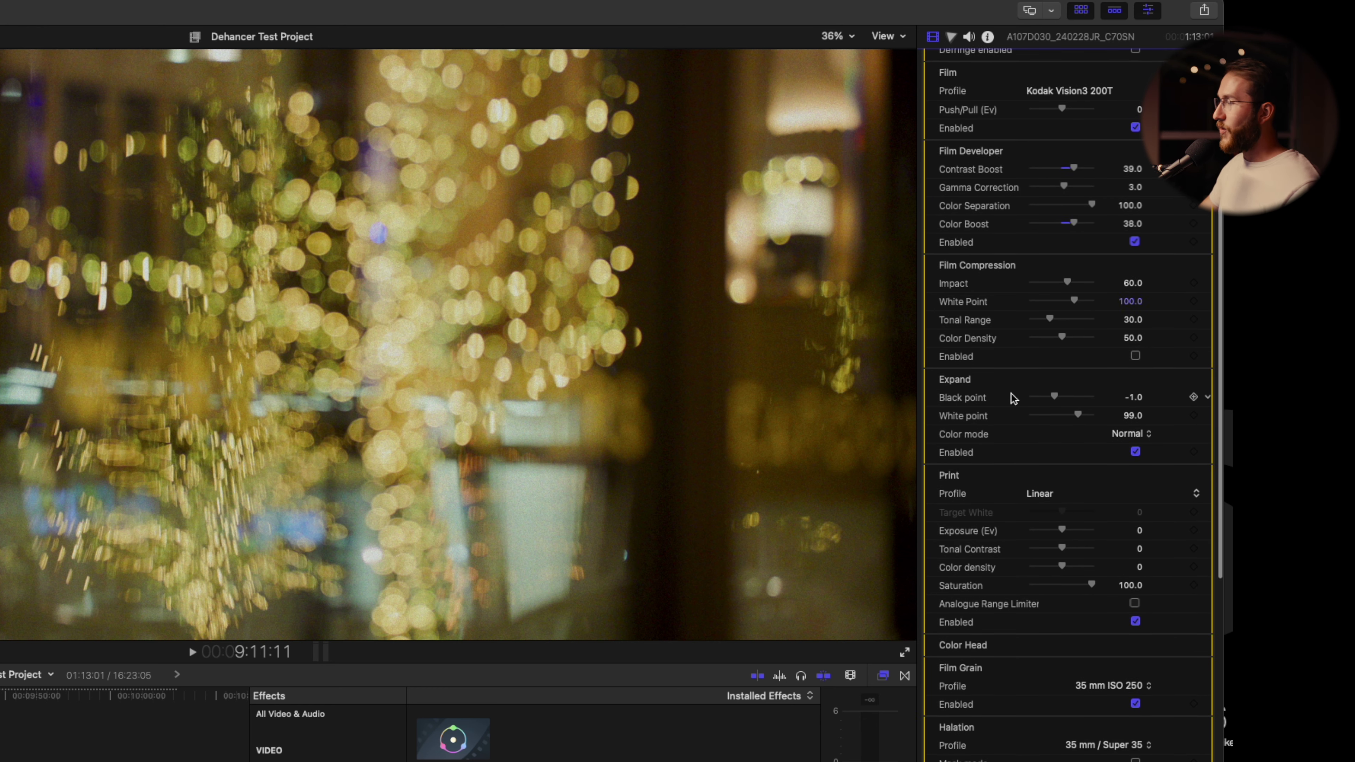
pyautogui.click(1024, 392)
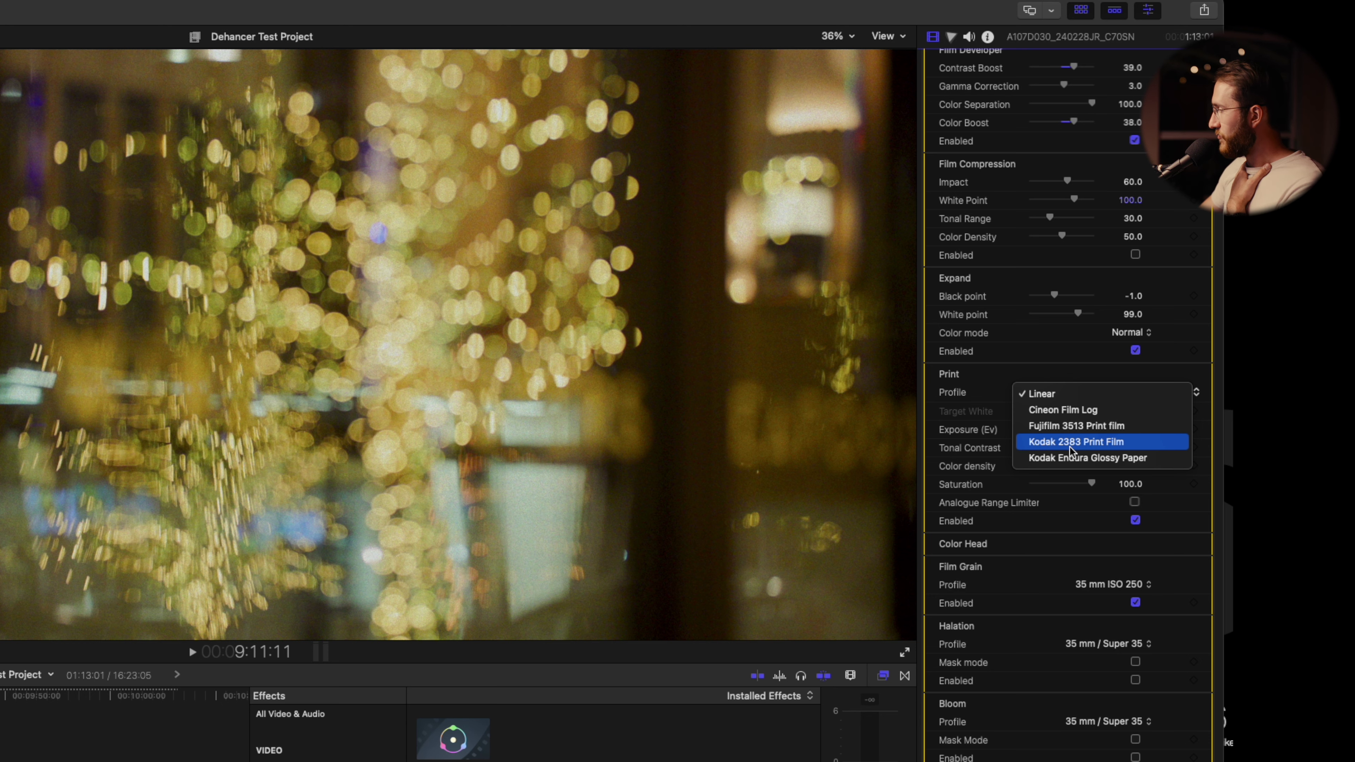
pyautogui.click(1073, 448)
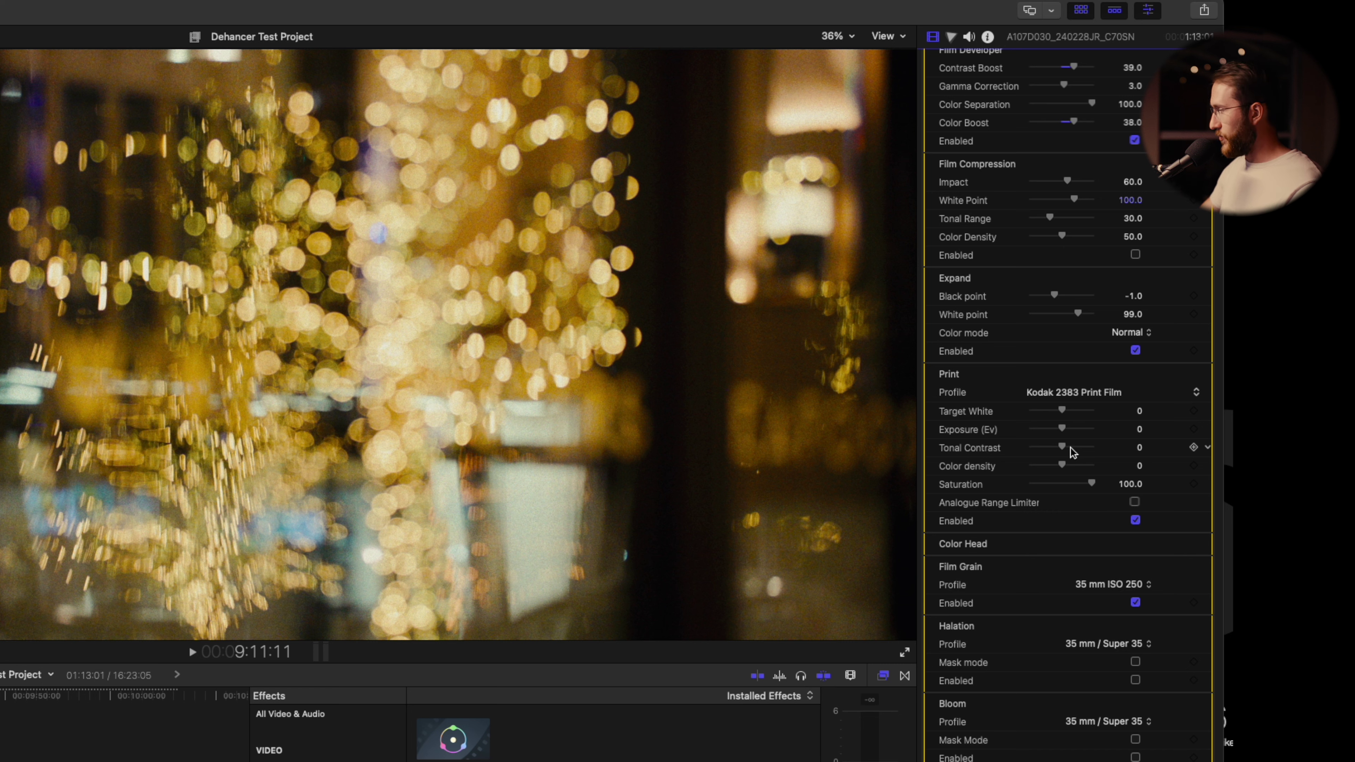
pyautogui.press('super+z')
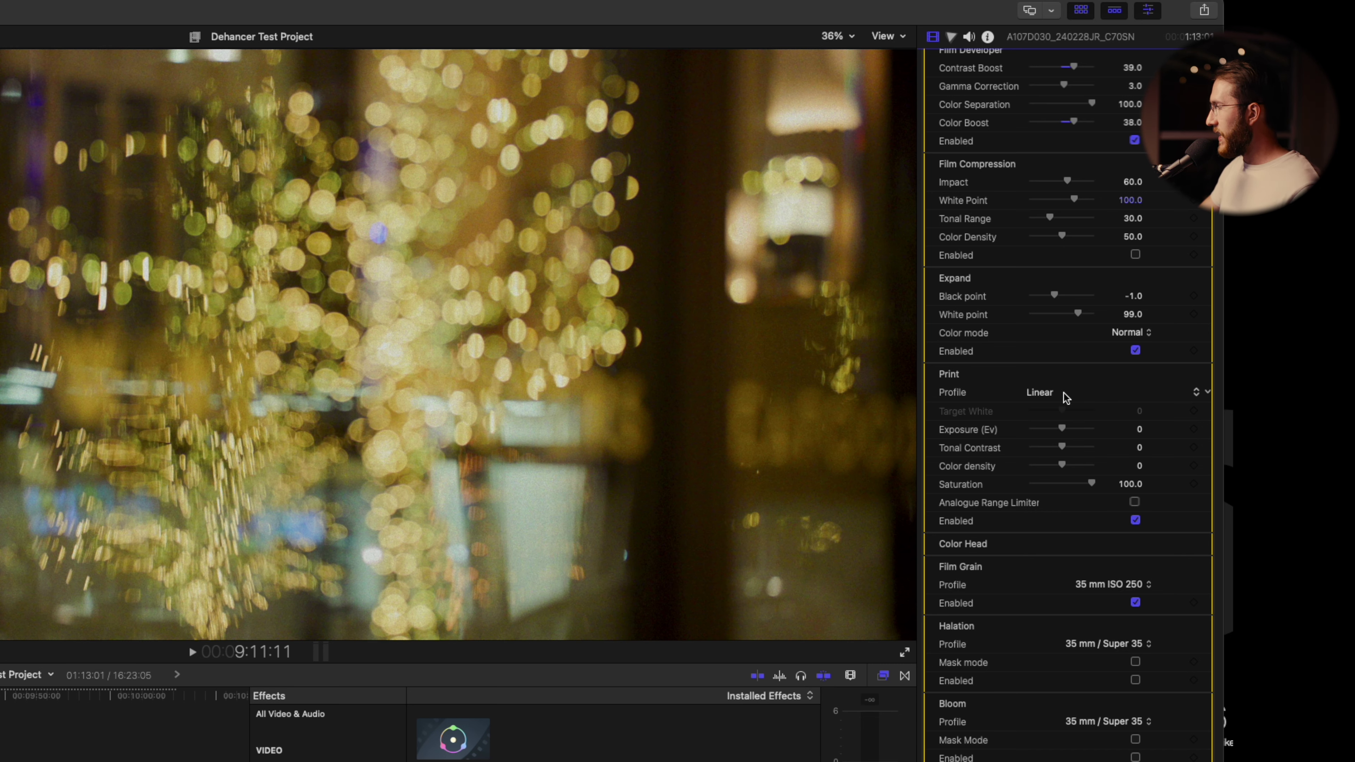
pyautogui.click(1052, 393)
pyautogui.click(1100, 446)
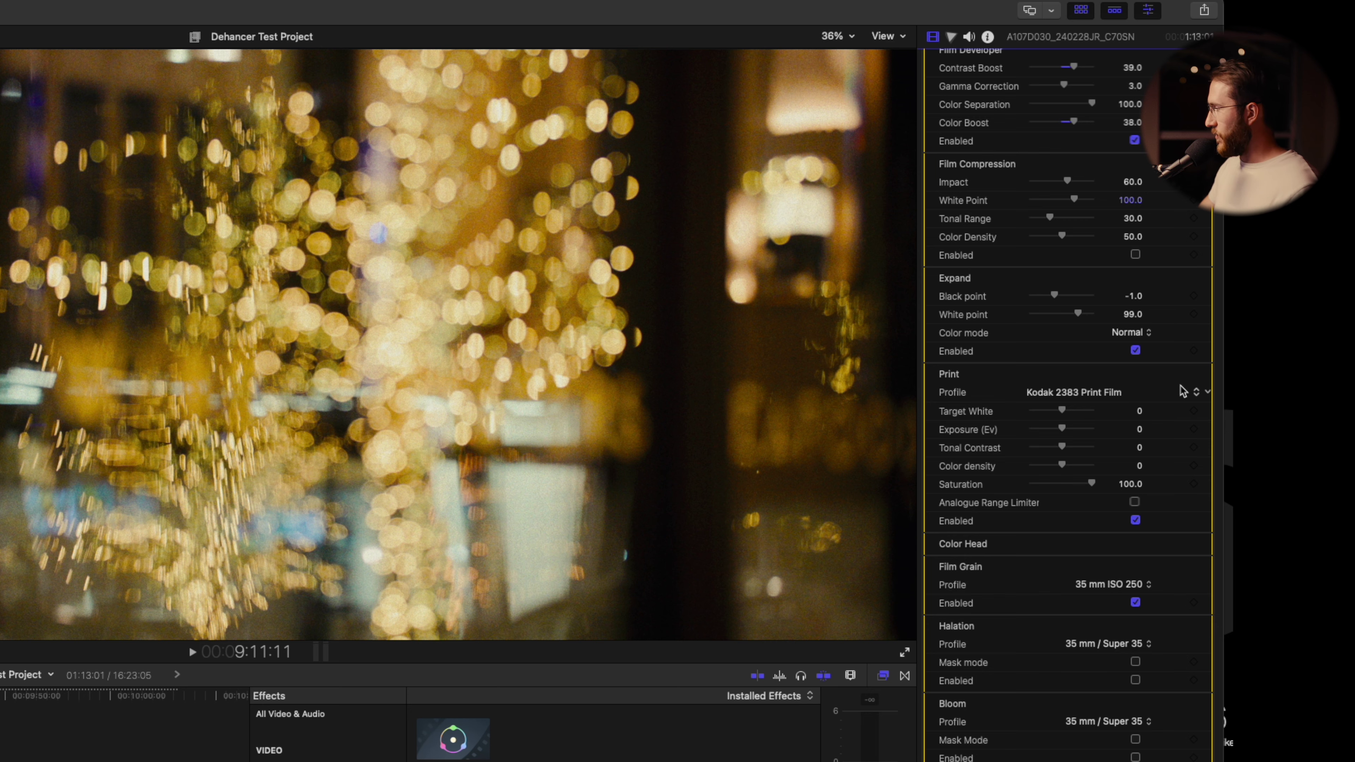
pyautogui.scroll(-3, 1183, 391)
# Step: Sweep Print Target White between -2.0 and 2.0, leave it at -1.48, and lower Exposure (Ev)
pyautogui.moveTo(1045, 348); pyautogui.dragTo(1078, 350)
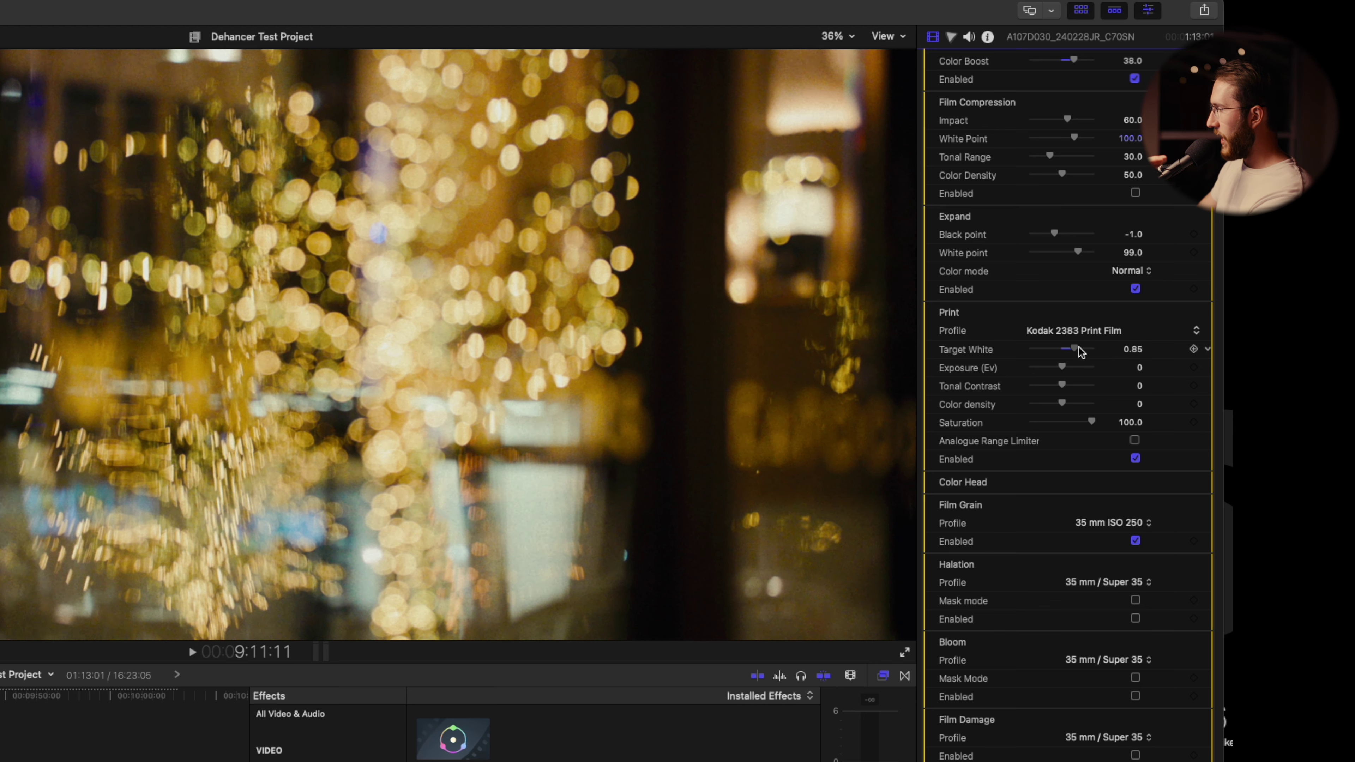
pyautogui.moveTo(1095, 354); pyautogui.dragTo(1016, 352)
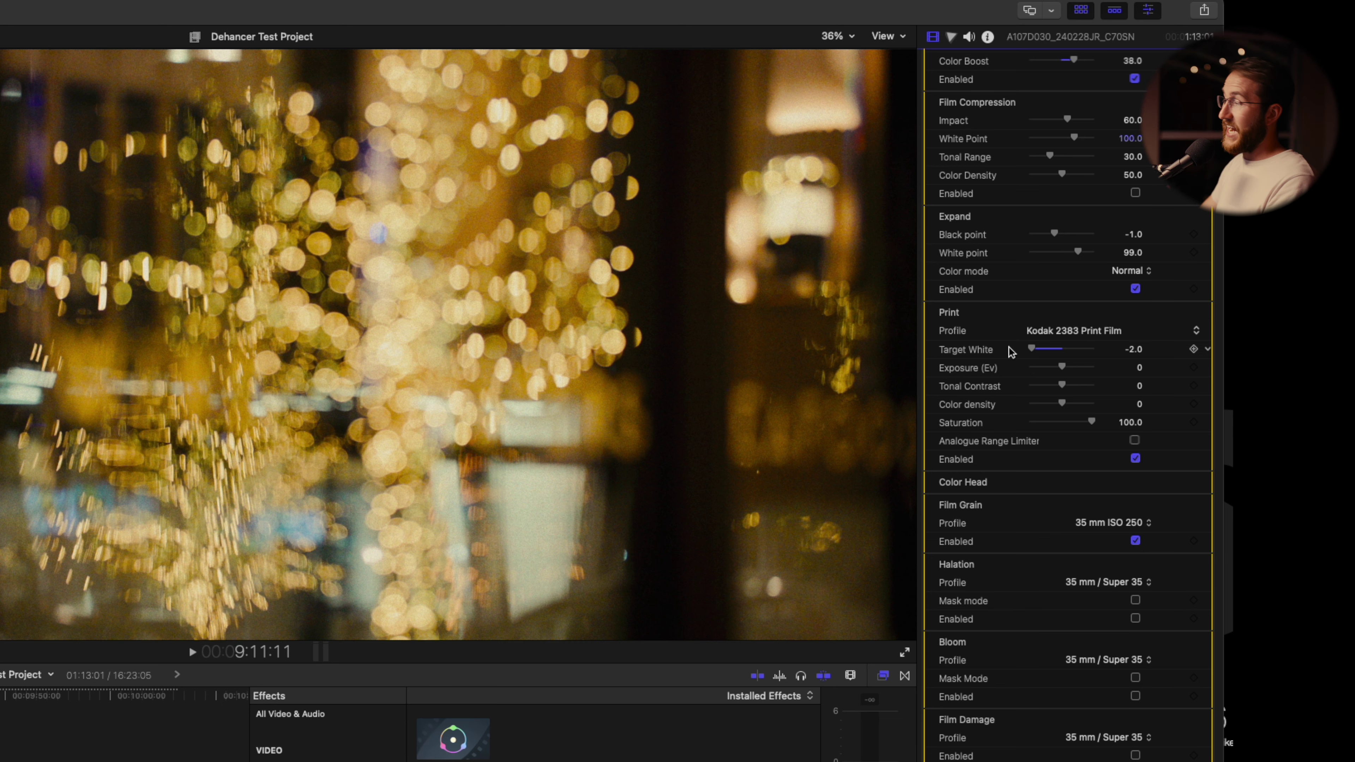
pyautogui.moveTo(1032, 350); pyautogui.dragTo(1160, 353)
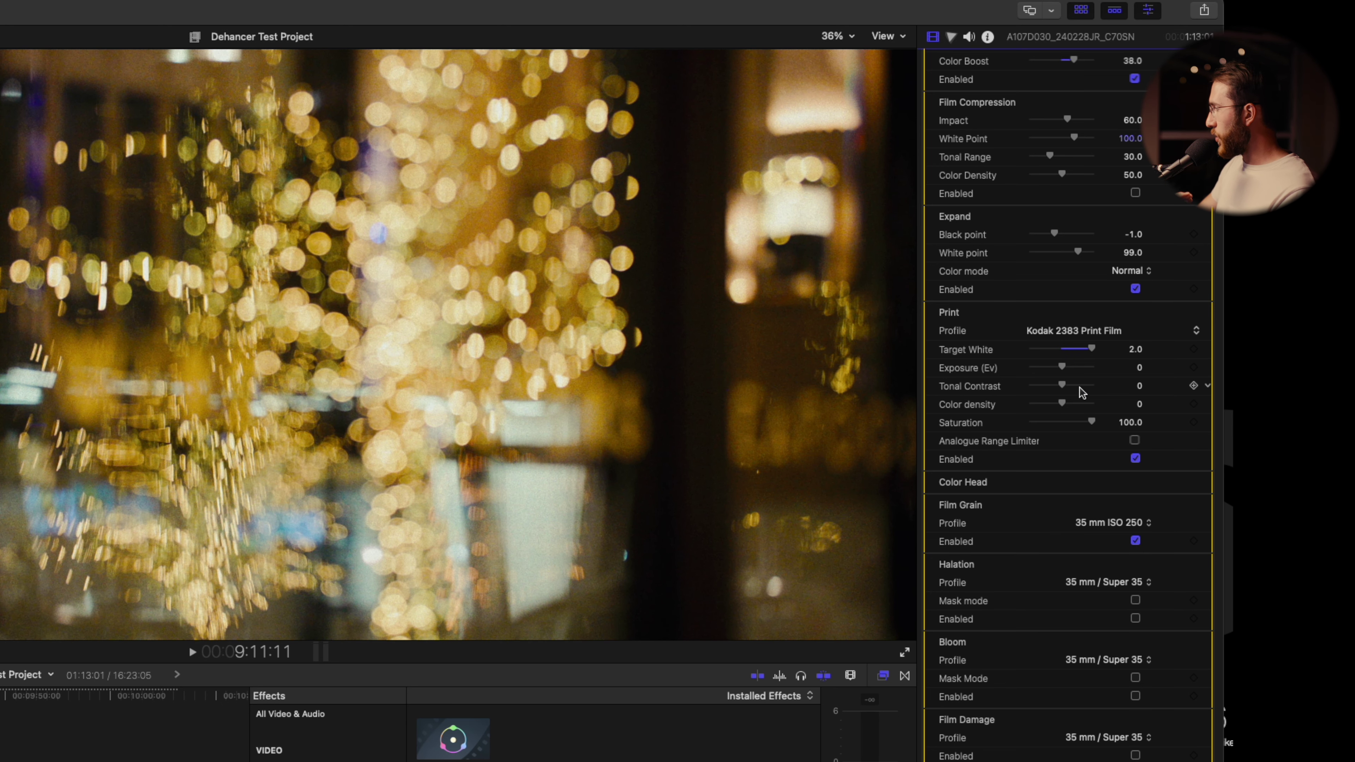
pyautogui.moveTo(1090, 351); pyautogui.dragTo(915, 346)
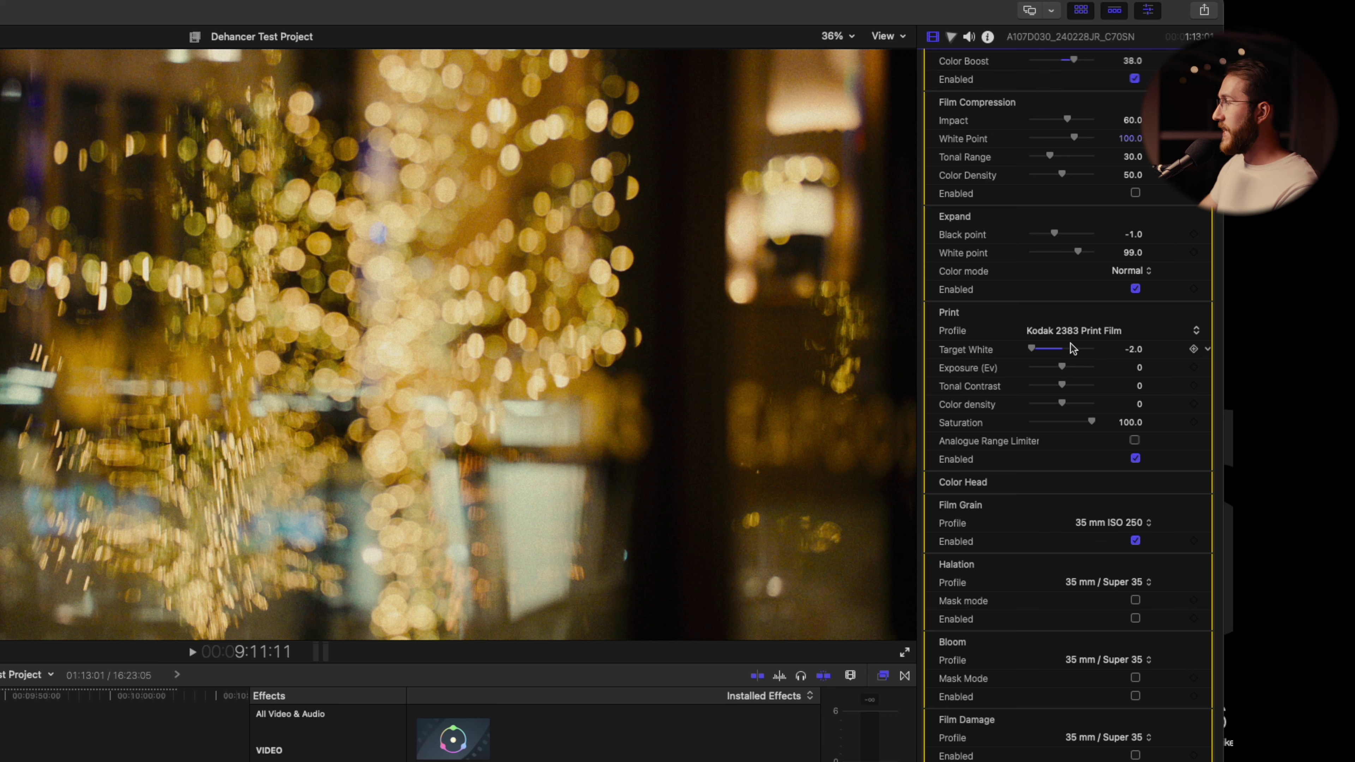
pyautogui.moveTo(1035, 350); pyautogui.dragTo(1091, 350)
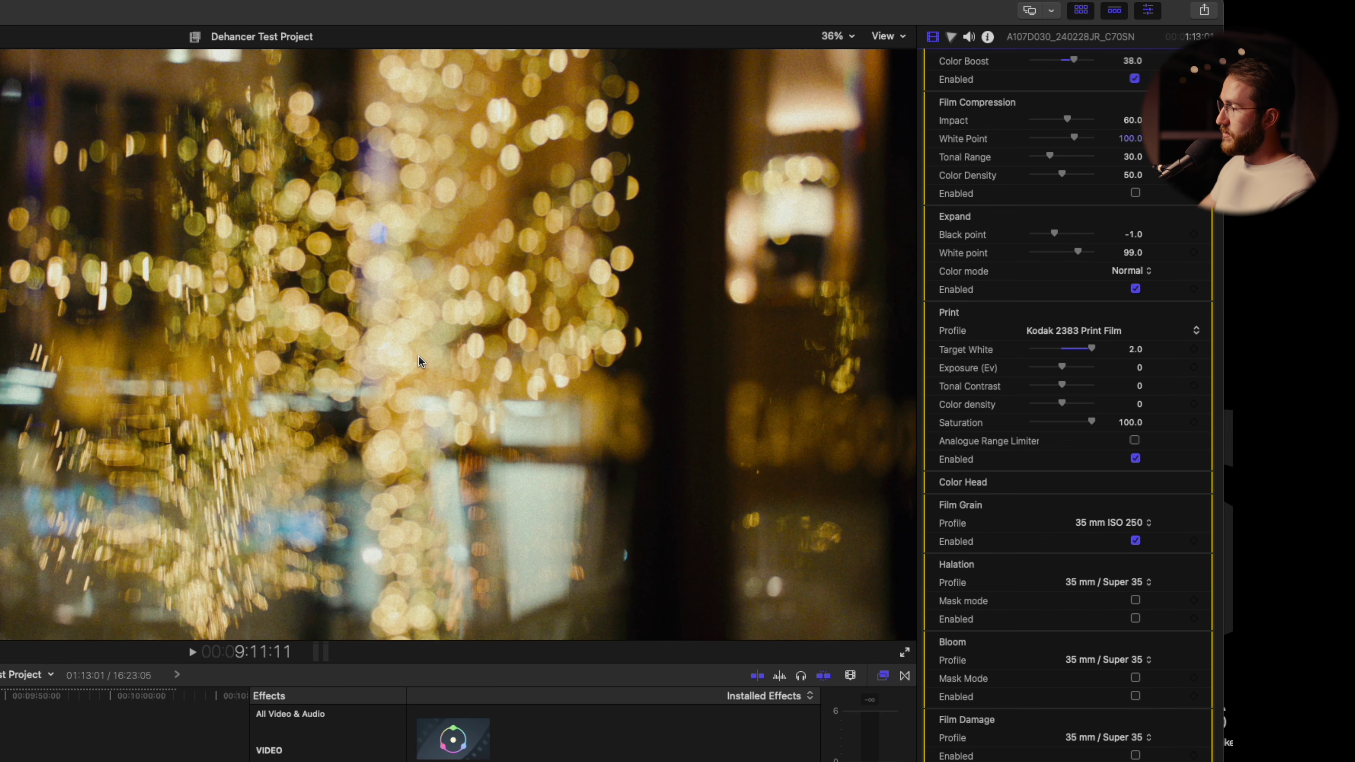
pyautogui.moveTo(1092, 348); pyautogui.dragTo(1026, 373)
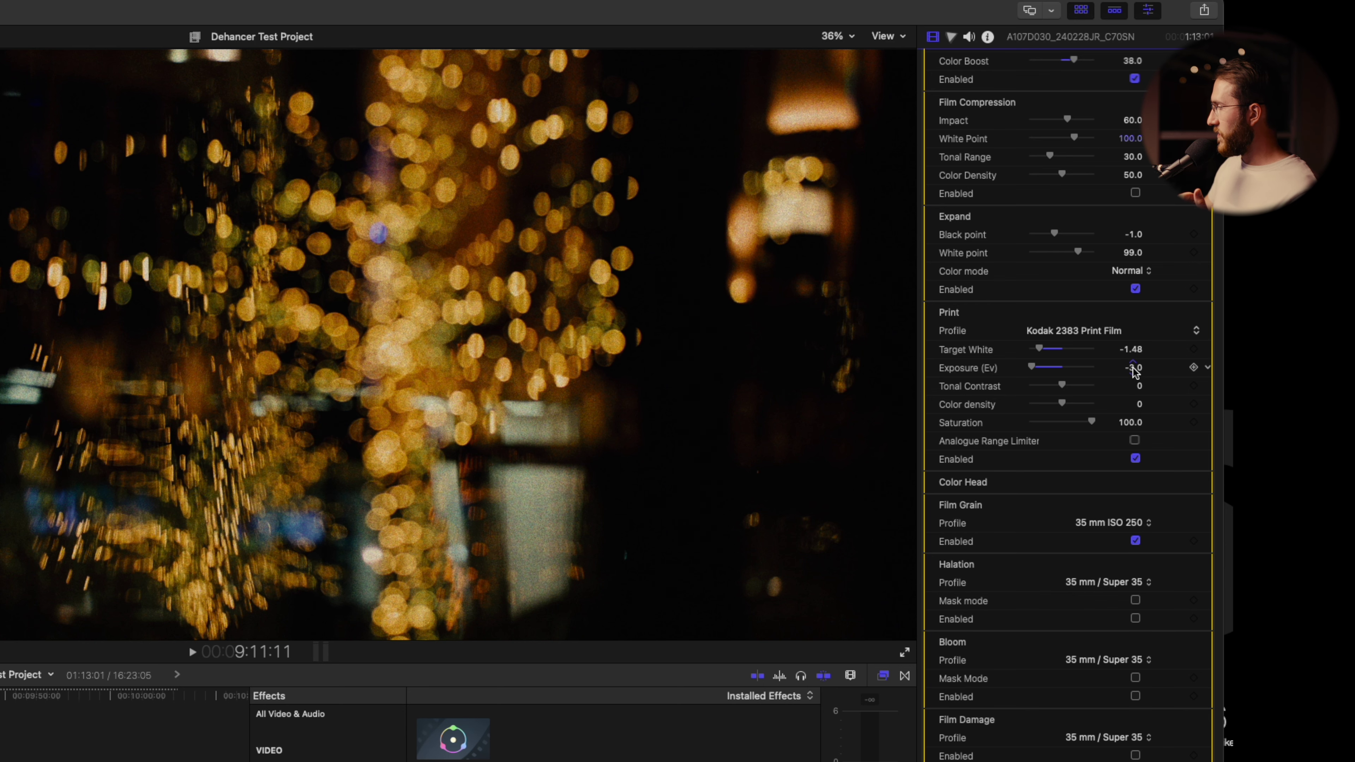
# Step: Set Print Exposure -0.74, Tonal Contrast 6.0, Color density 58.0; try Saturation 0, then undo it
pyautogui.moveTo(1031, 367); pyautogui.dragTo(1053, 378)
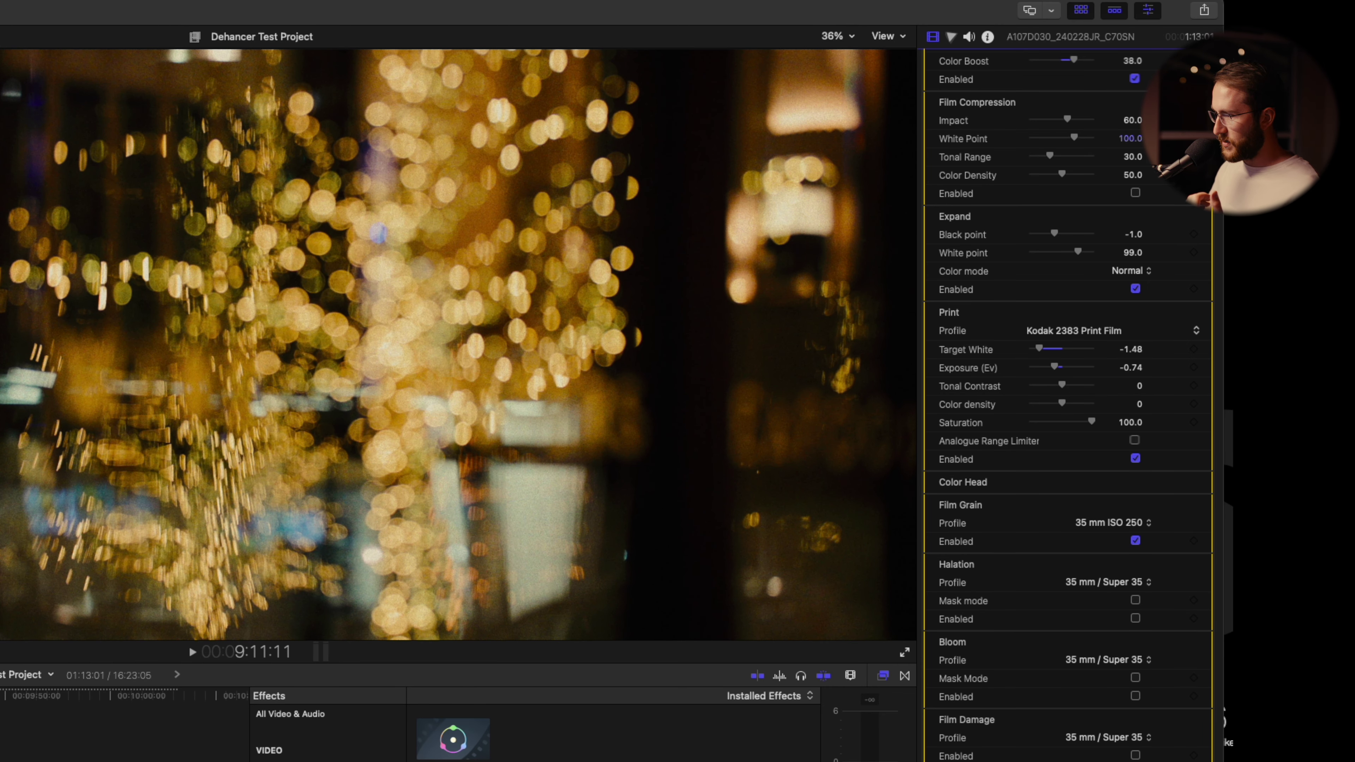
pyautogui.scroll(-1, 1020, 422)
pyautogui.moveTo(1062, 356); pyautogui.dragTo(1081, 380)
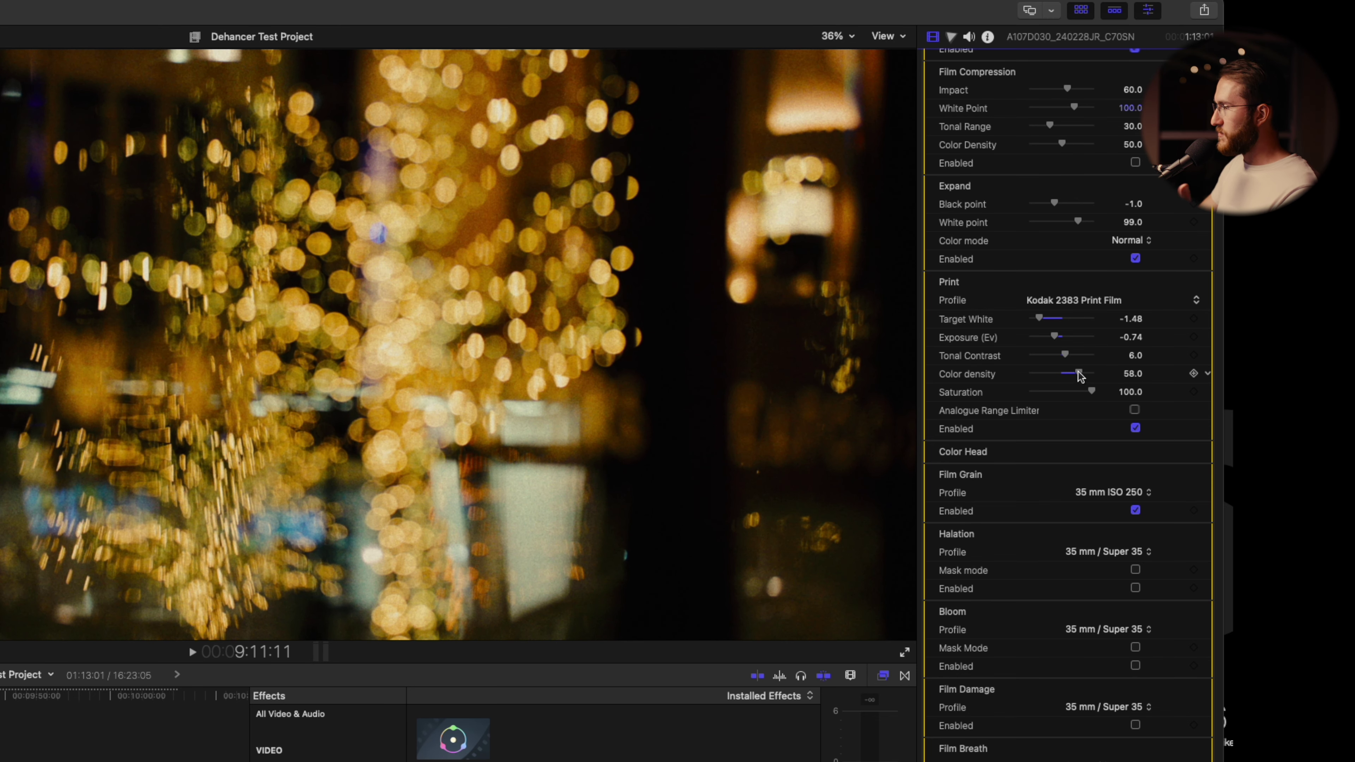
pyautogui.scroll(-1, 1078, 372)
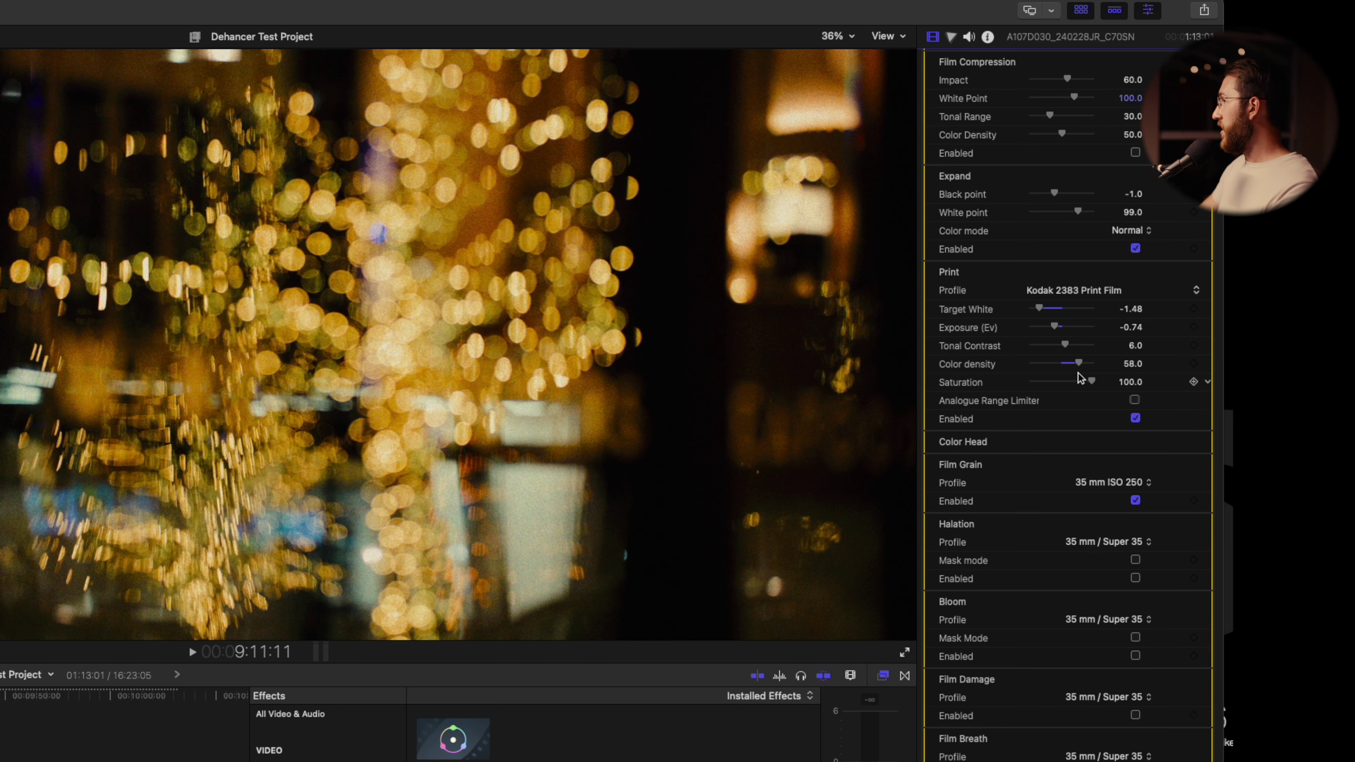
pyautogui.scroll(-1, 1091, 374)
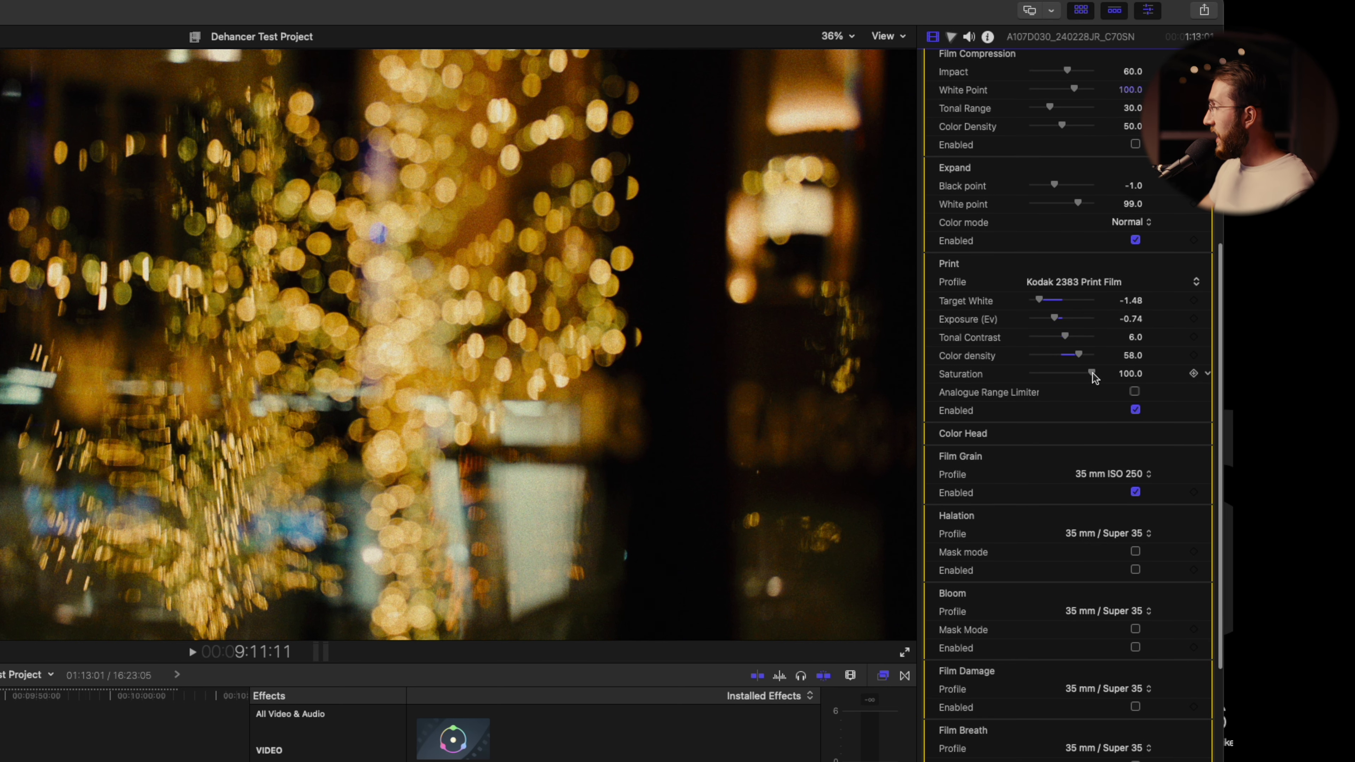
pyautogui.moveTo(1091, 378); pyautogui.dragTo(451, 345)
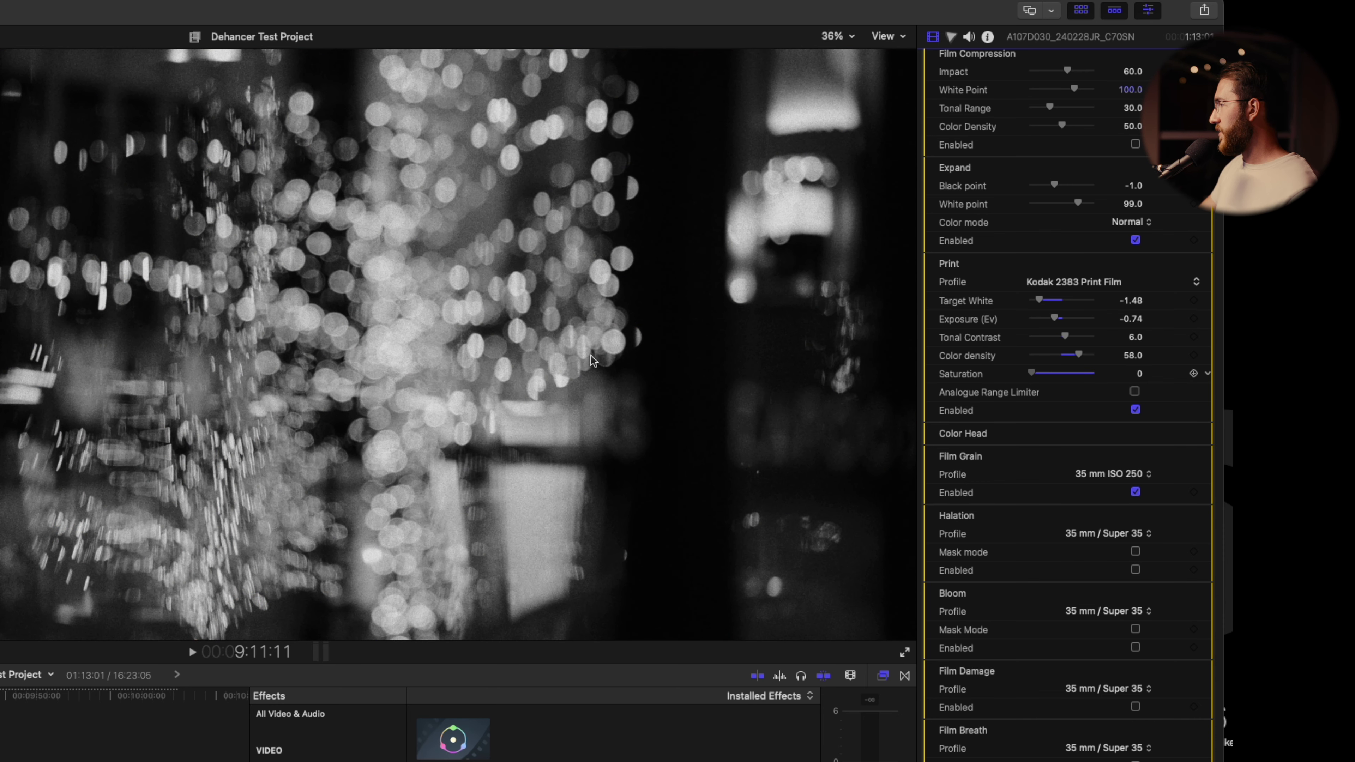
pyautogui.press('super+z')
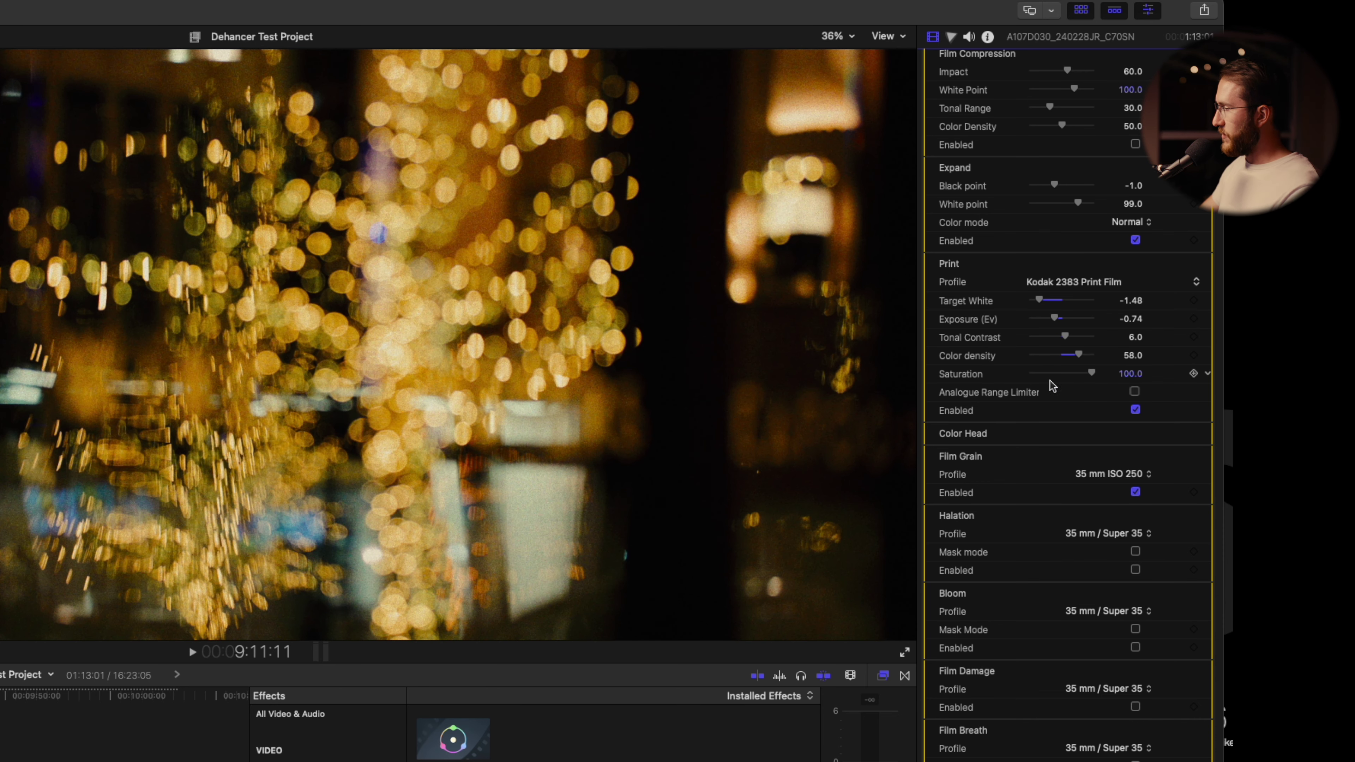
# Step: Expand Dehancer's Color Head, try Yellow - Blue at -50, and enable the Color Head stage
pyautogui.scroll(-1, 1022, 457)
pyautogui.scroll(-4, 1019, 457)
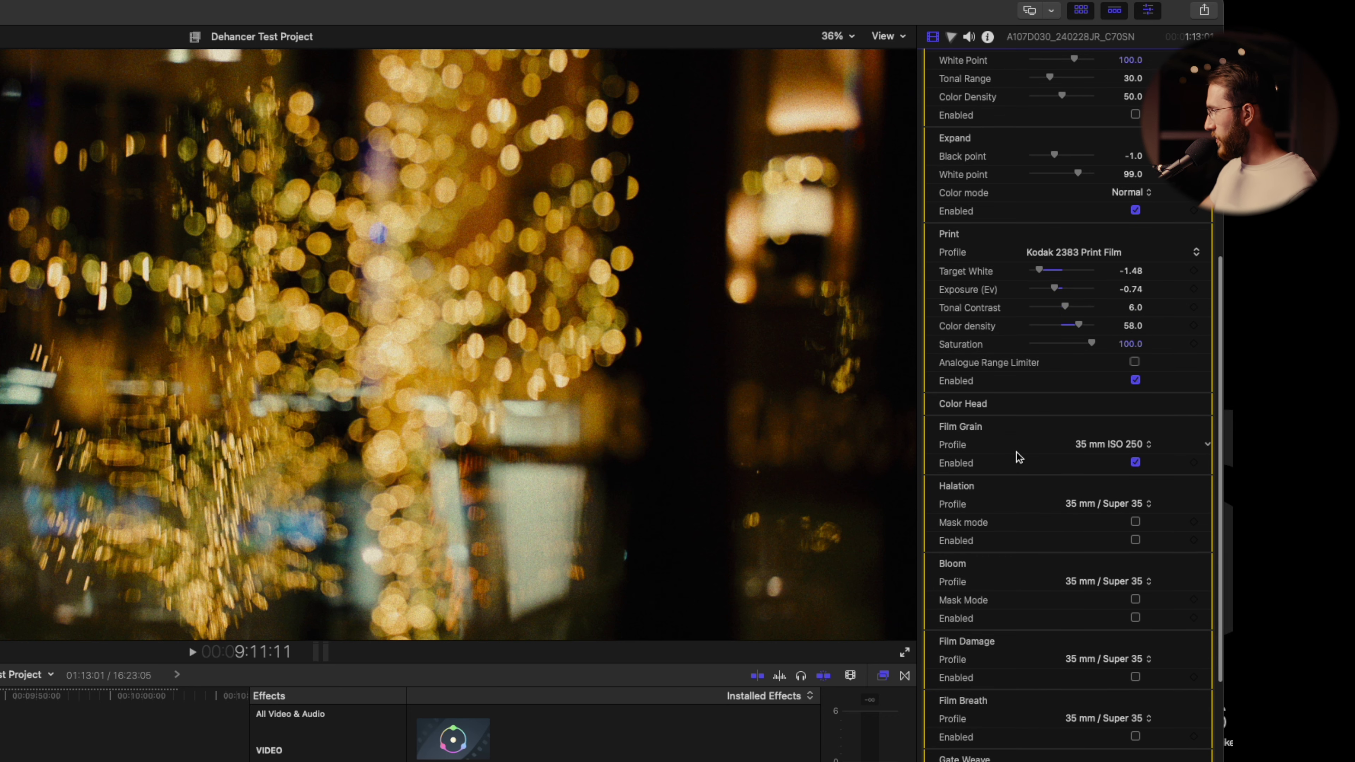
pyautogui.click(998, 380)
pyautogui.scroll(-1, 960, 352)
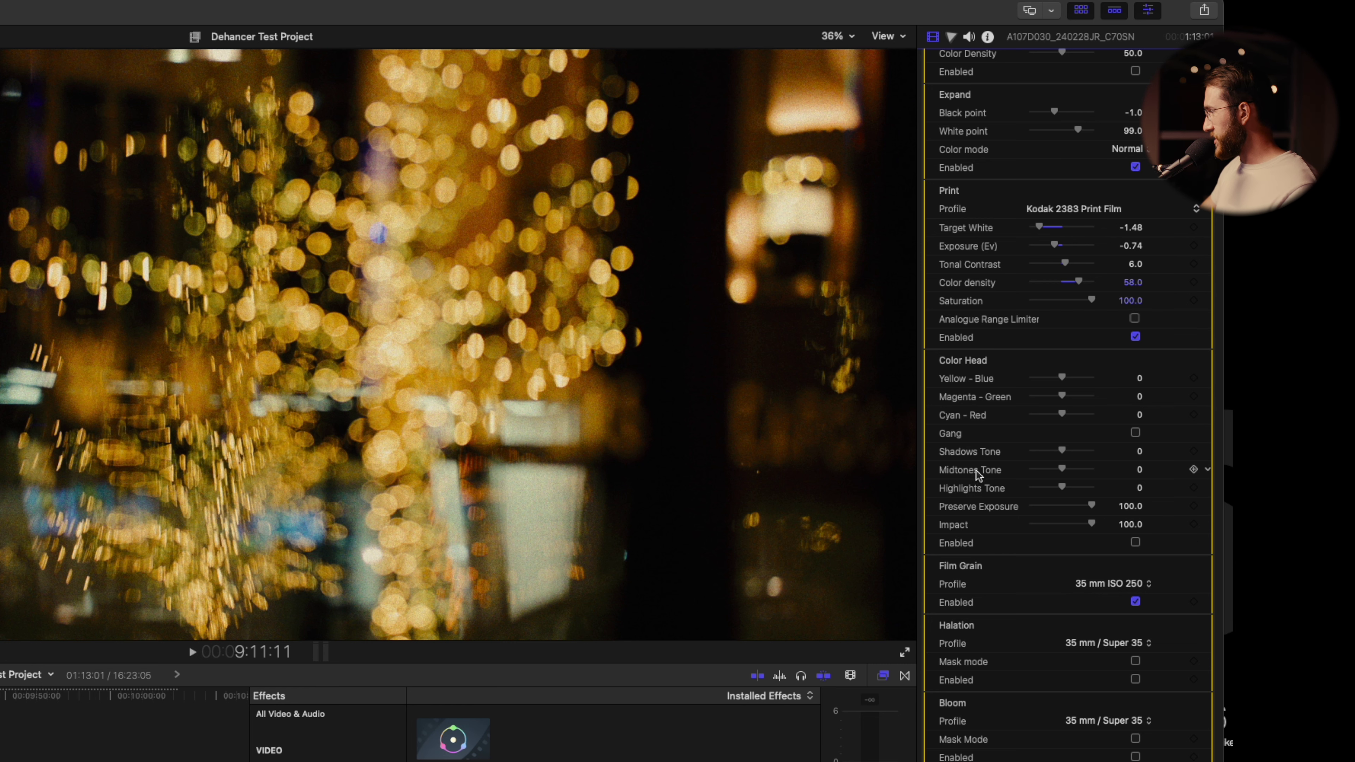
pyautogui.moveTo(1063, 380); pyautogui.dragTo(1010, 387)
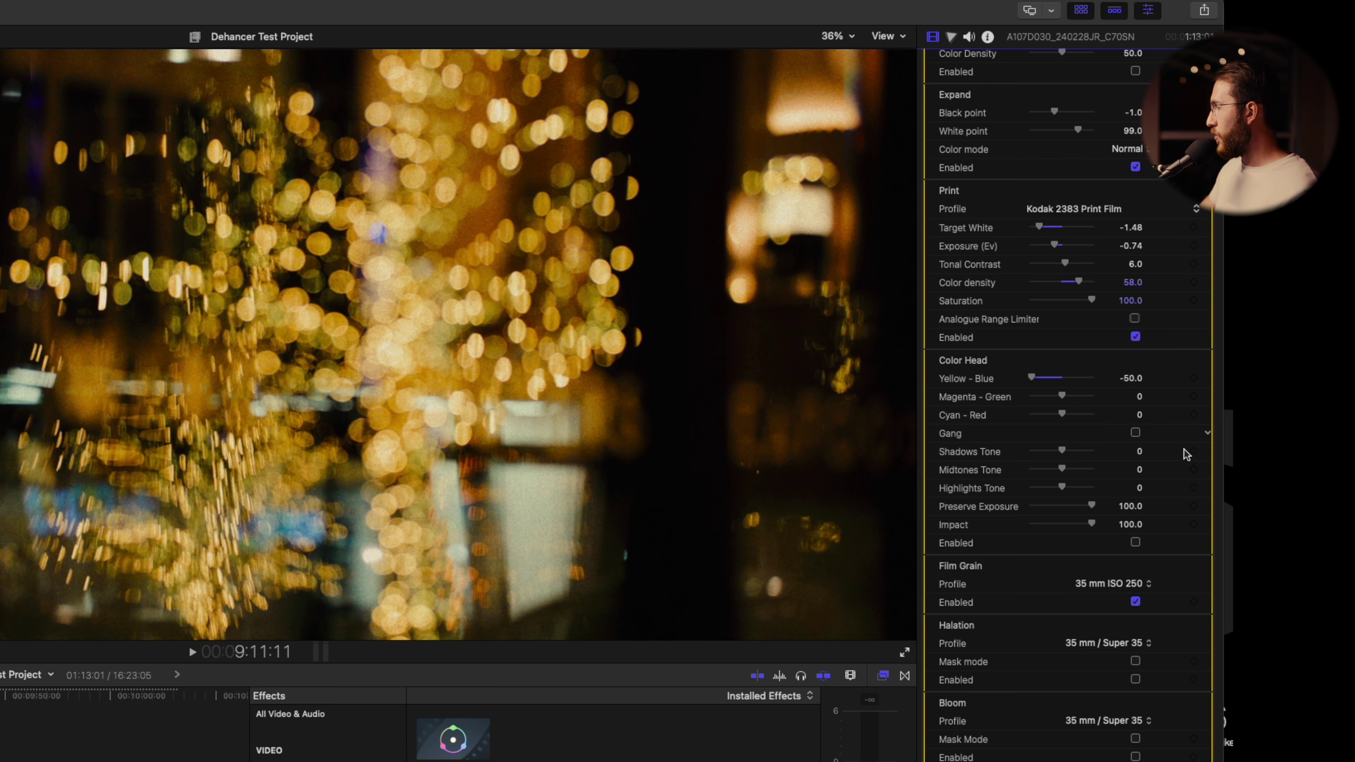
pyautogui.click(1135, 542)
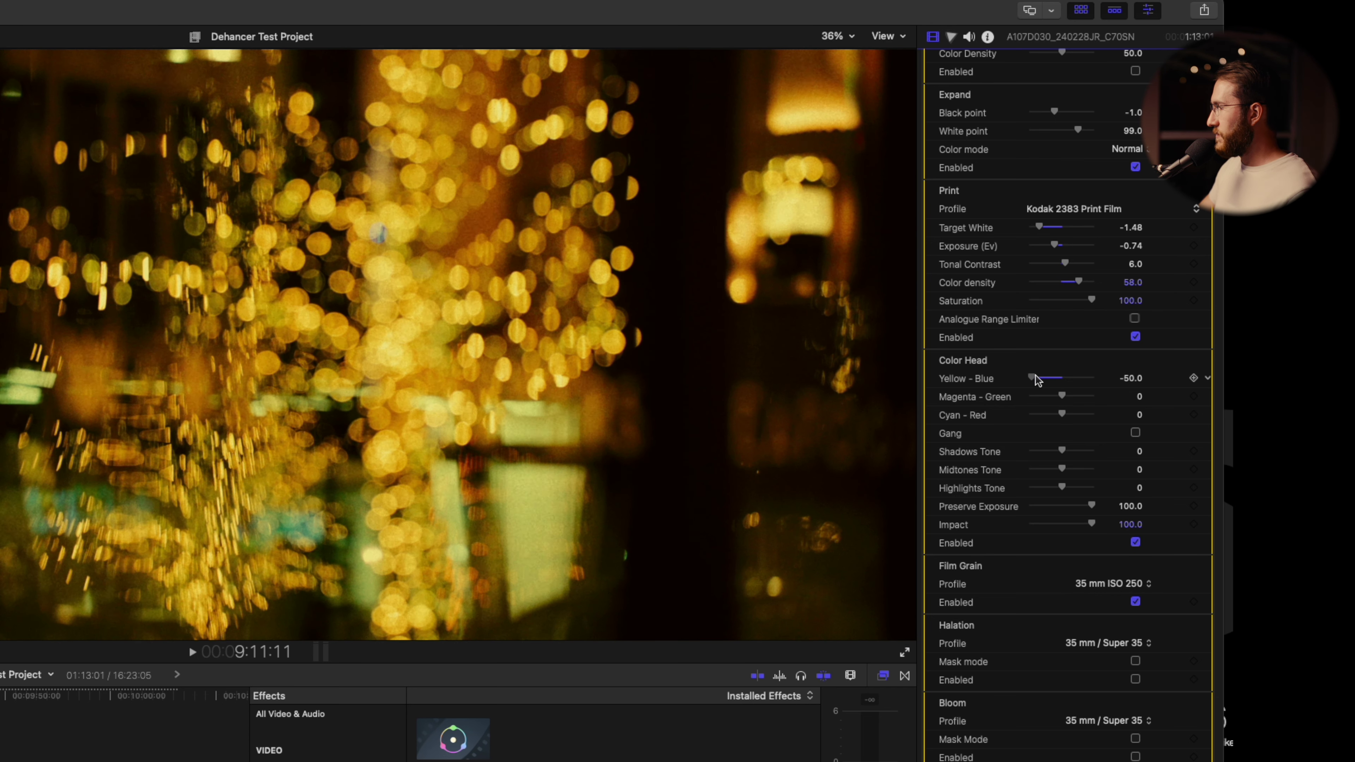
# Step: Test Yellow - Blue at 50 and 31, then set Magenta - Green to 0
pyautogui.moveTo(1034, 380); pyautogui.dragTo(1125, 382)
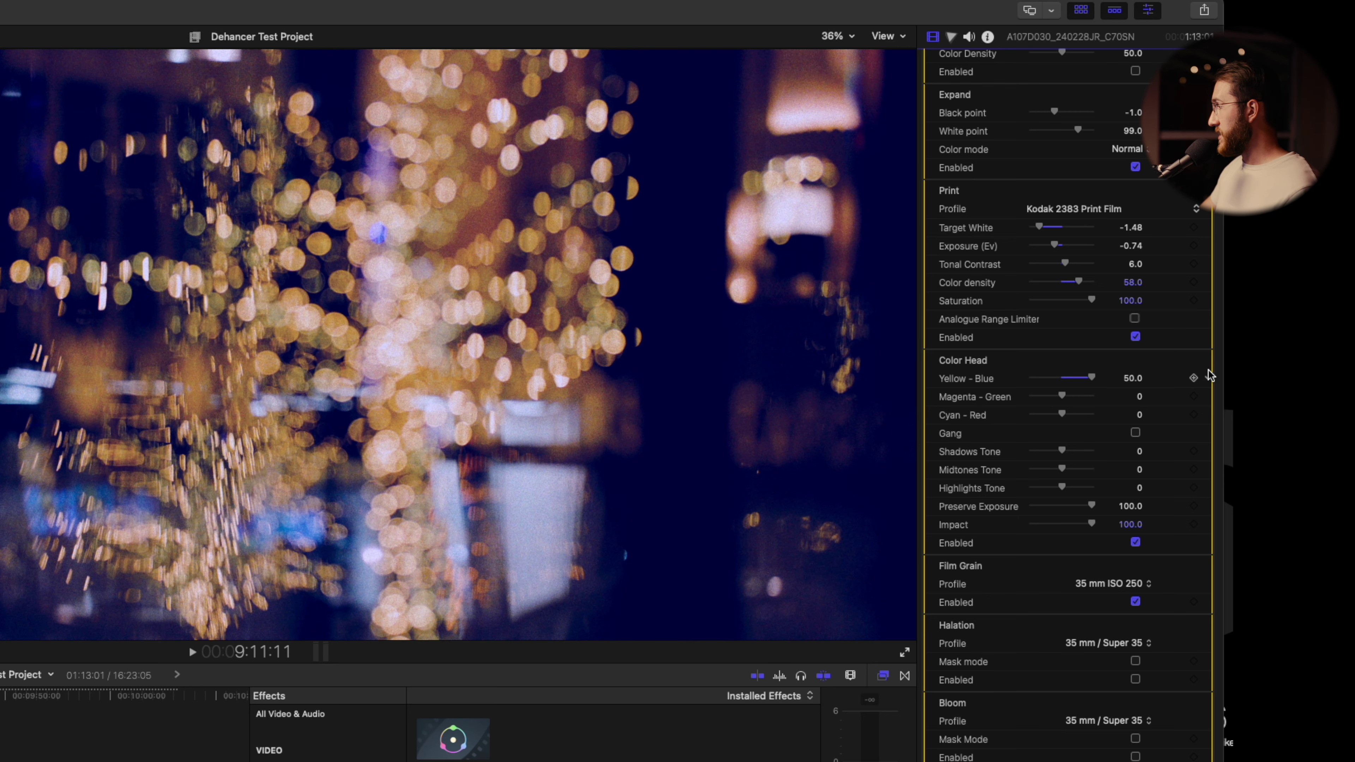
pyautogui.moveTo(1092, 379)
pyautogui.mouseDown()
pyautogui.moveTo(1062, 379)
pyautogui.moveTo(1059, 396)
pyautogui.moveTo(959, 394)
pyautogui.moveTo(1093, 395)
pyautogui.mouseUp()
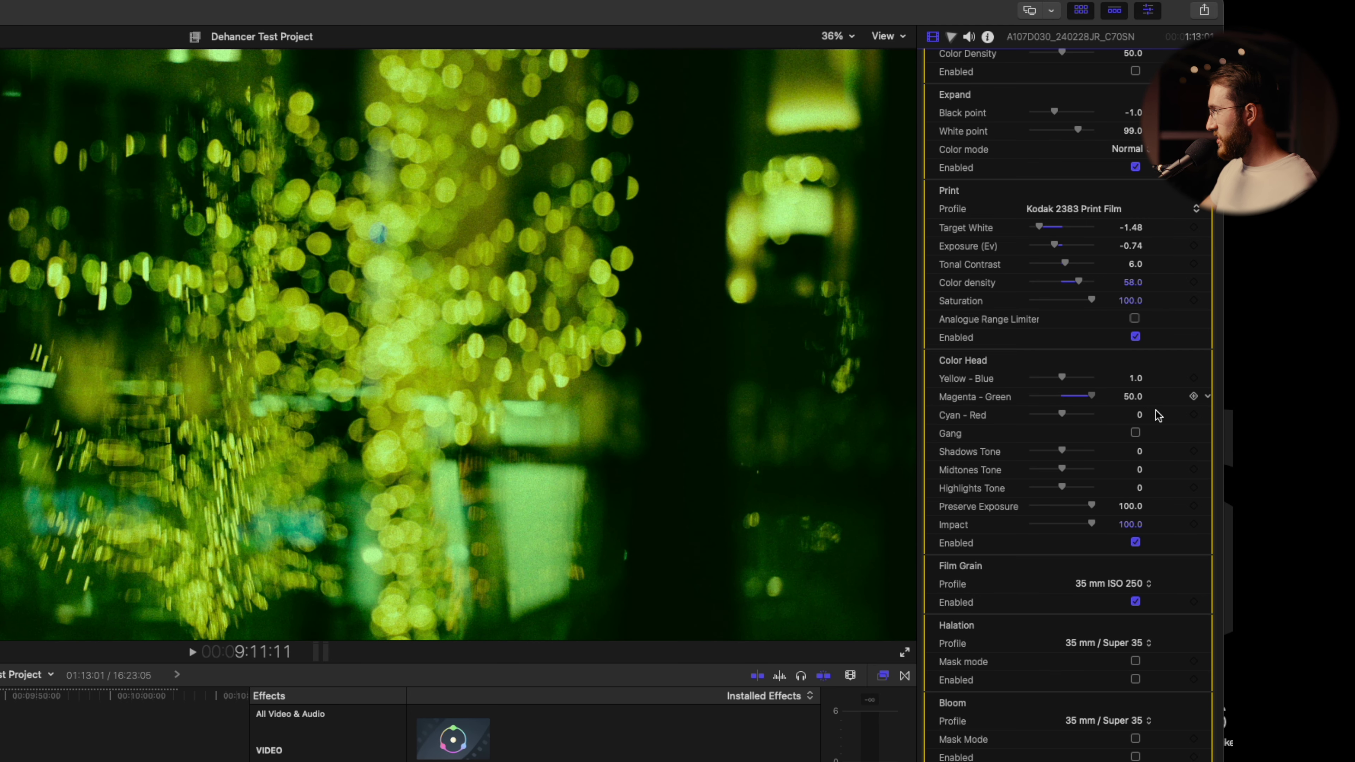
pyautogui.click(1141, 396)
pyautogui.write('0')
pyautogui.hotkey('shift', 'Tab')
# Step: Zero the Yellow - Blue field, keep the Custom Film Grain profile, and zoom the viewer to 200%
pyautogui.write('0')
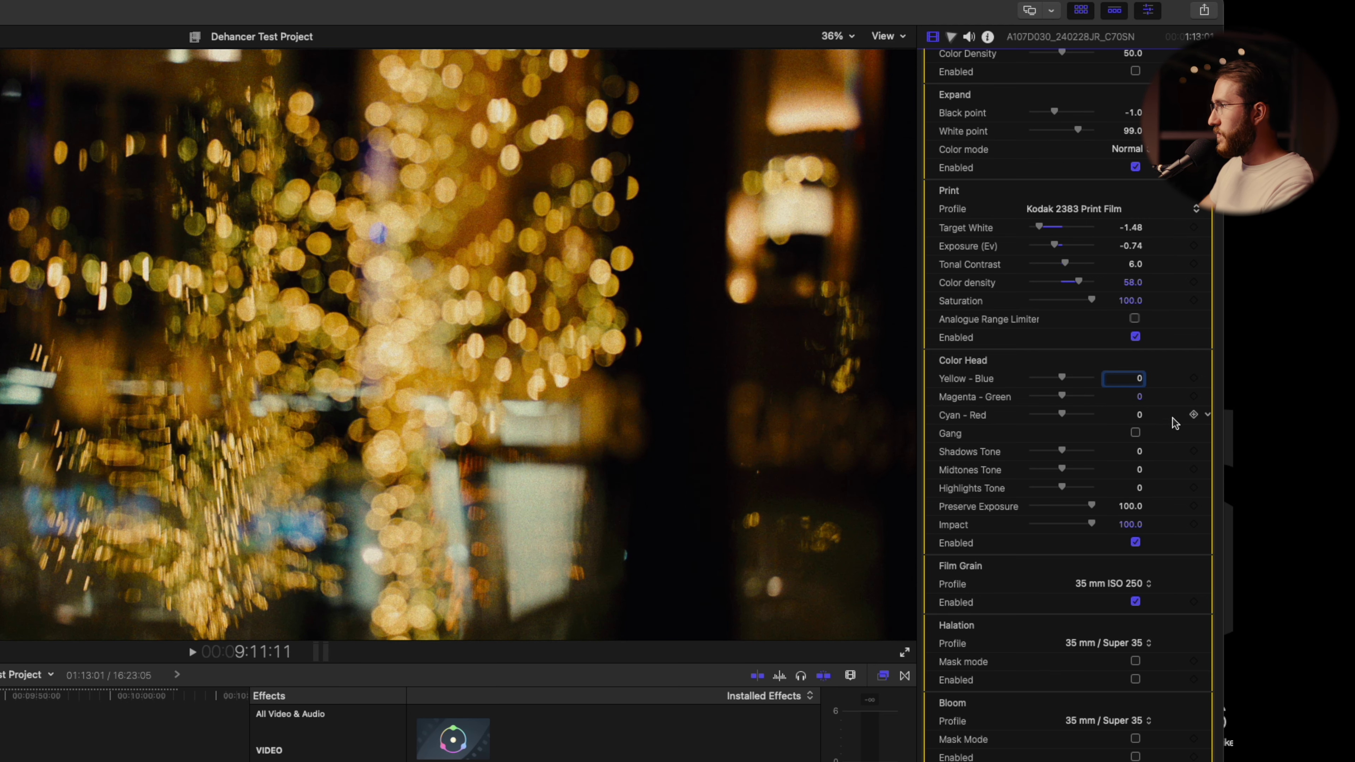
pyautogui.scroll(-4, 954, 385)
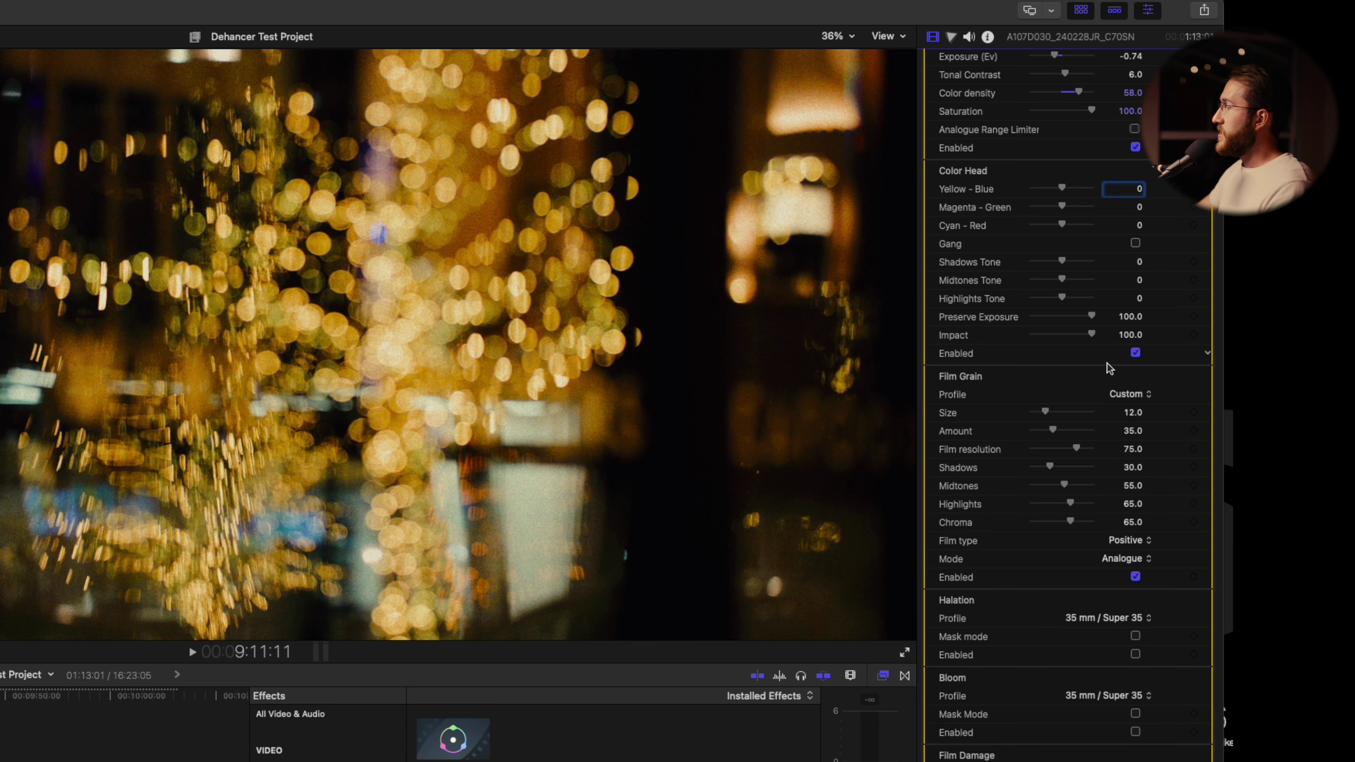
pyautogui.click(1130, 396)
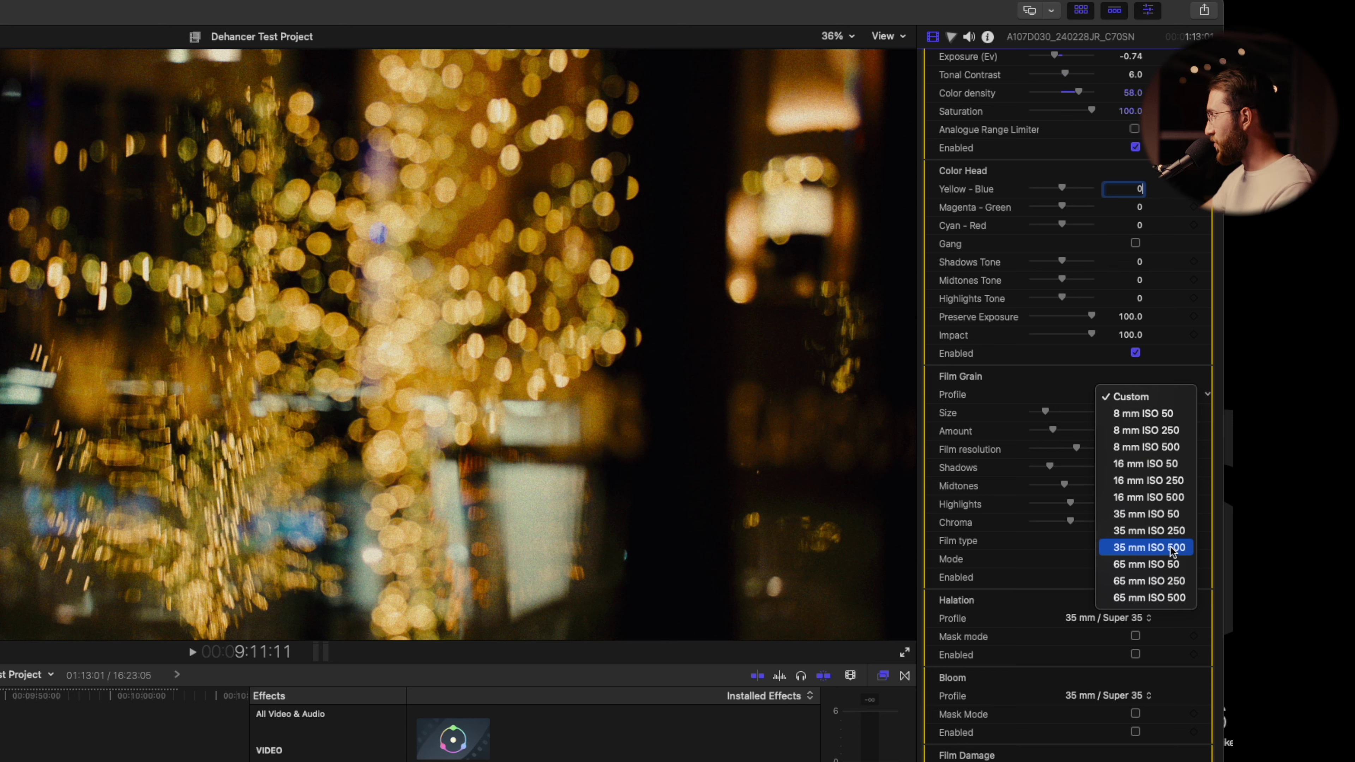
pyautogui.click(1050, 379)
pyautogui.press('super+equal')
pyautogui.press('super+equal')
pyautogui.press('super+equal')
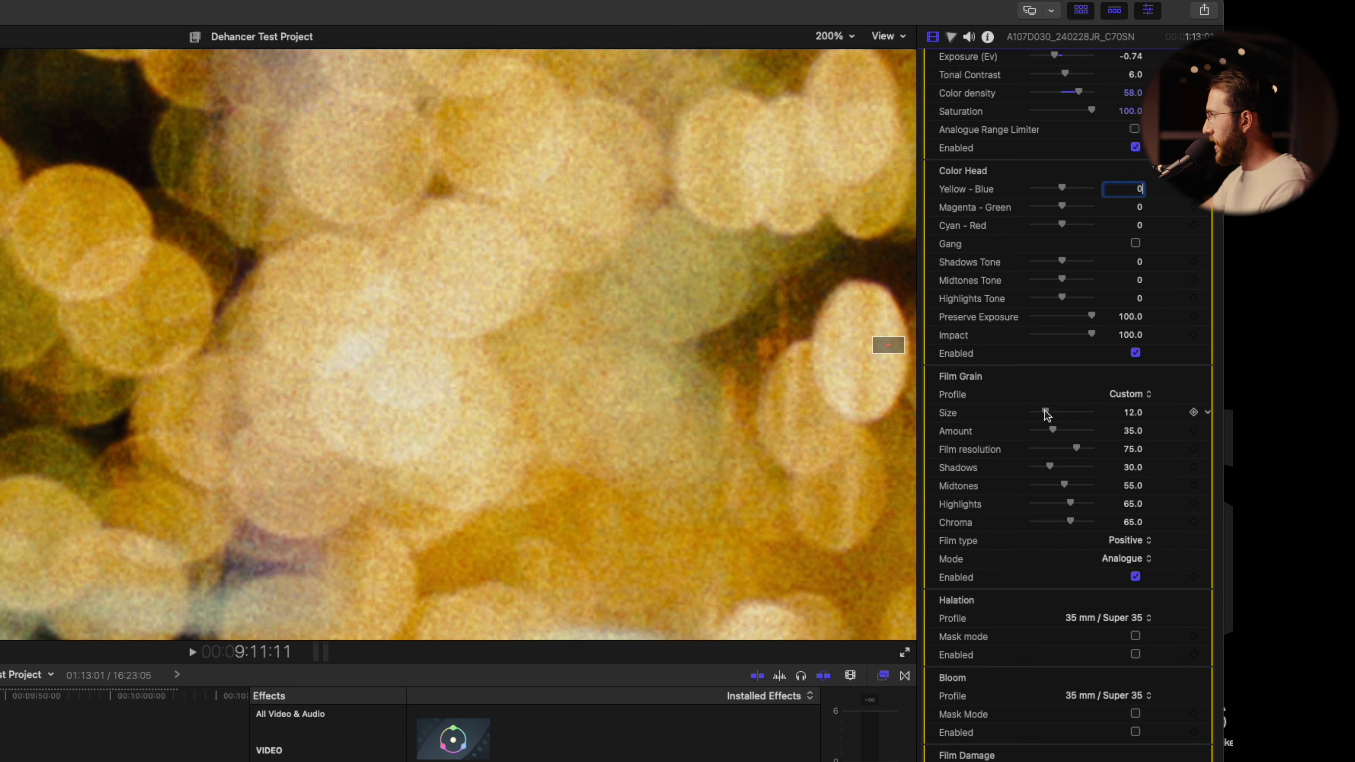
# Step: Try grain Size at 1.0 and coarser, then settle on Size 10
pyautogui.moveTo(1045, 414); pyautogui.dragTo(962, 414)
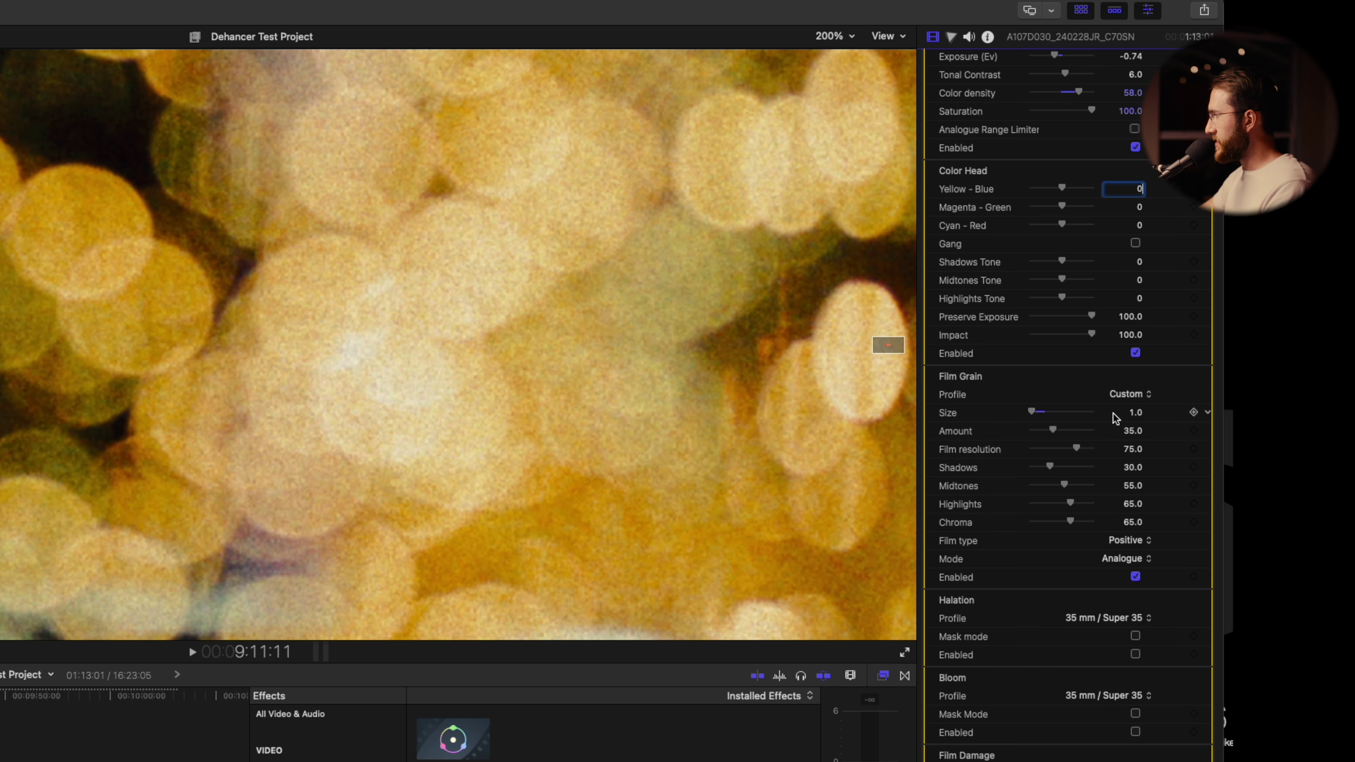
pyautogui.moveTo(1031, 412); pyautogui.dragTo(1151, 421)
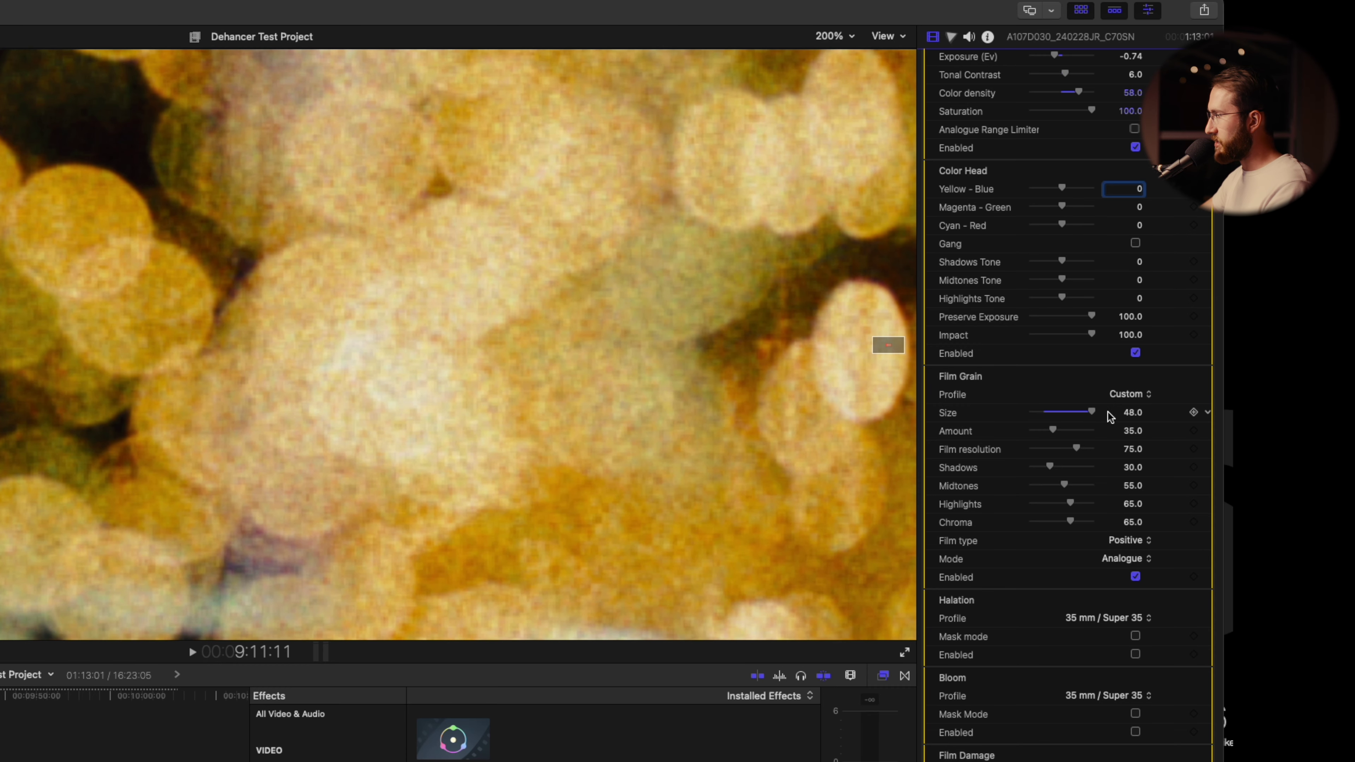
pyautogui.moveTo(1091, 411); pyautogui.dragTo(1043, 412)
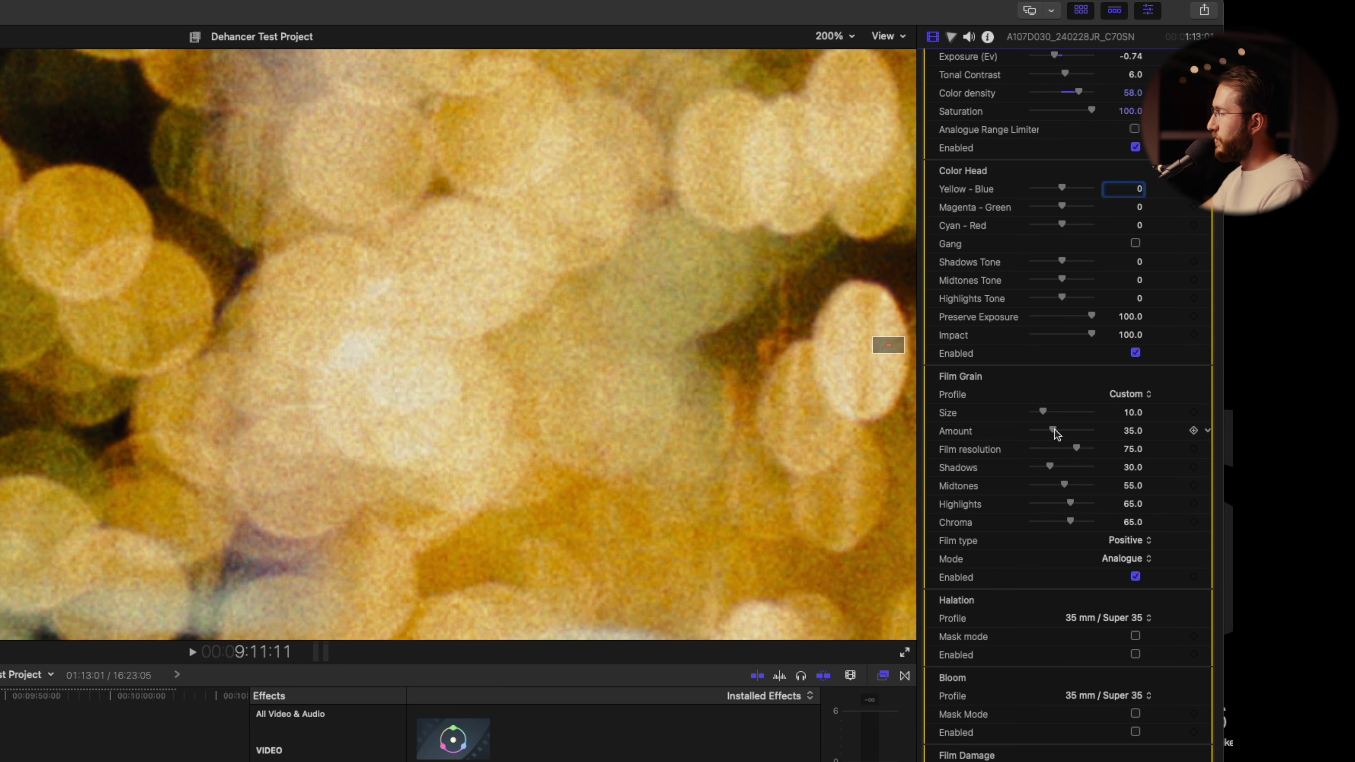
# Step: Test grain Amount at 0 and 100, then set it to 35
pyautogui.moveTo(1055, 434); pyautogui.dragTo(835, 414)
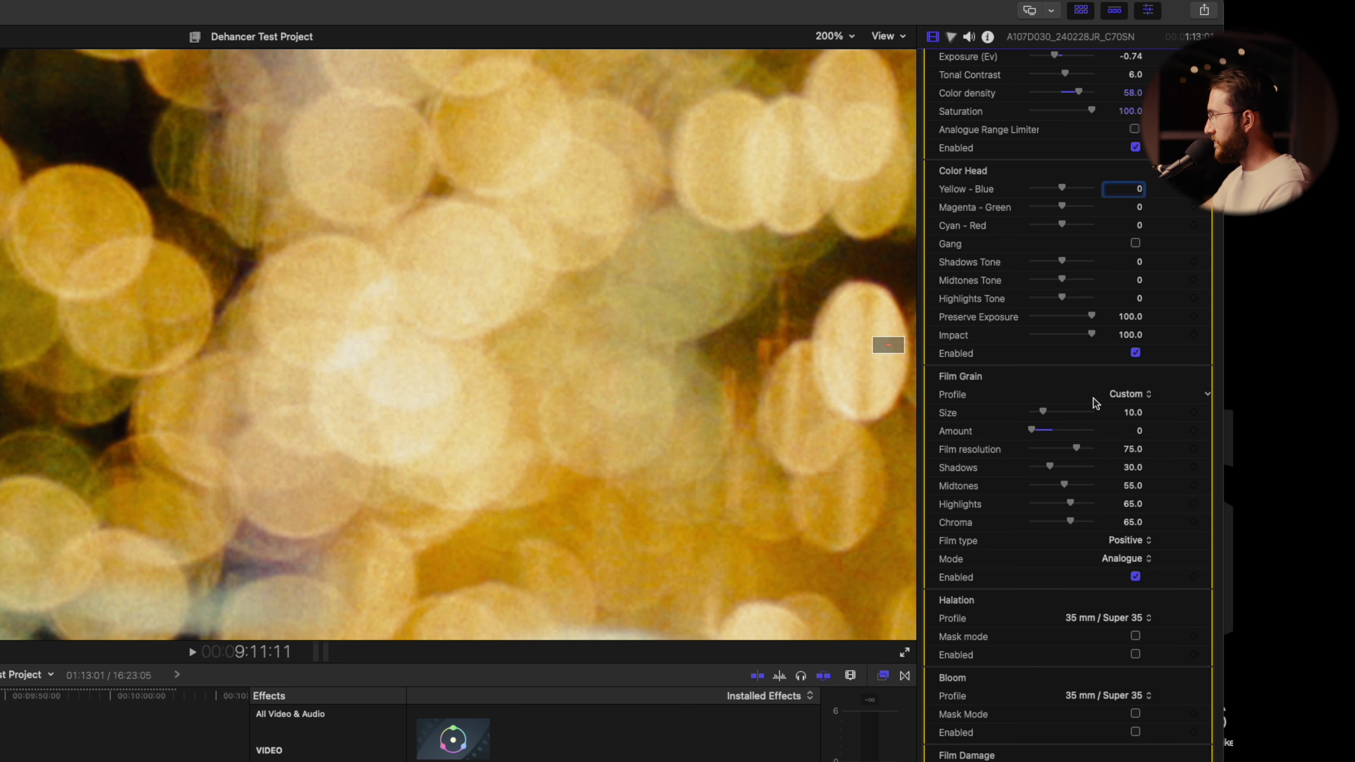
pyautogui.moveTo(1049, 431); pyautogui.dragTo(1133, 437)
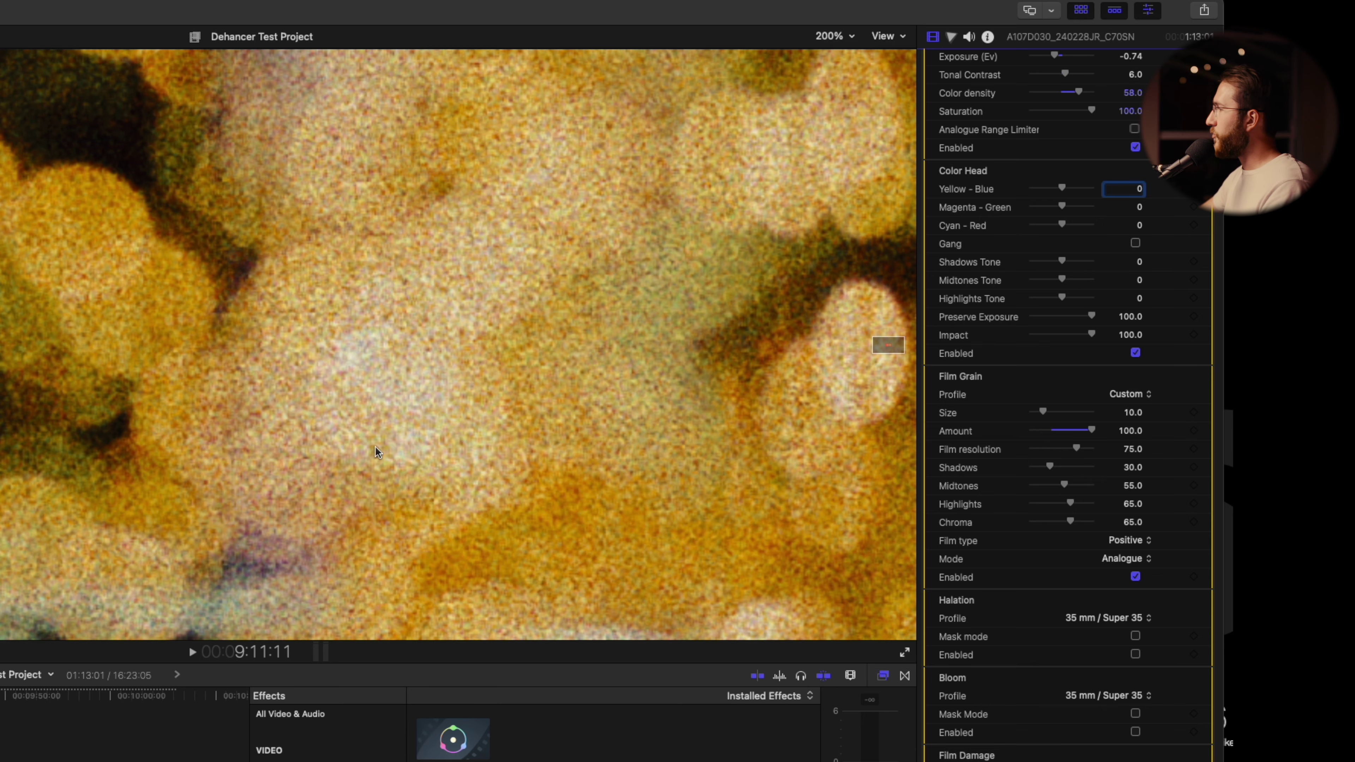
pyautogui.moveTo(1083, 432); pyautogui.dragTo(1051, 433)
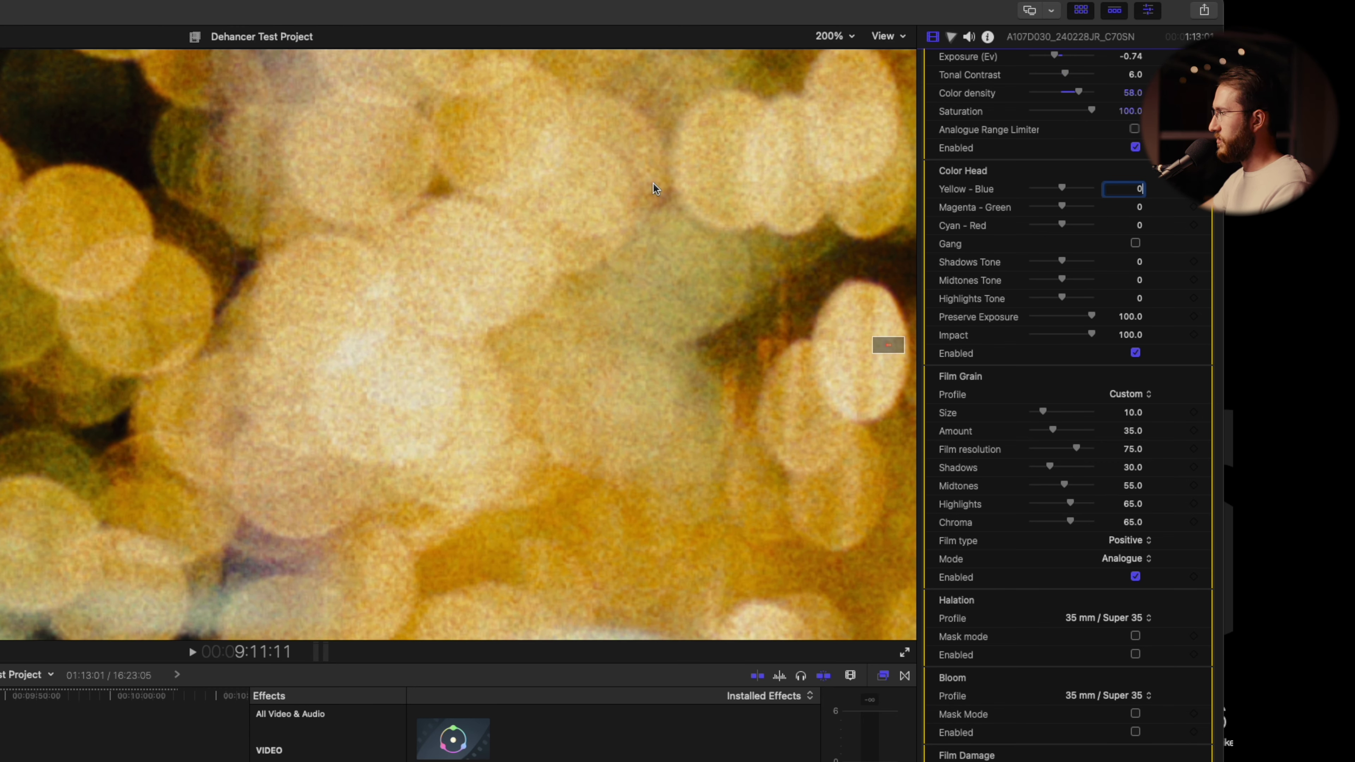
pyautogui.press('Return')
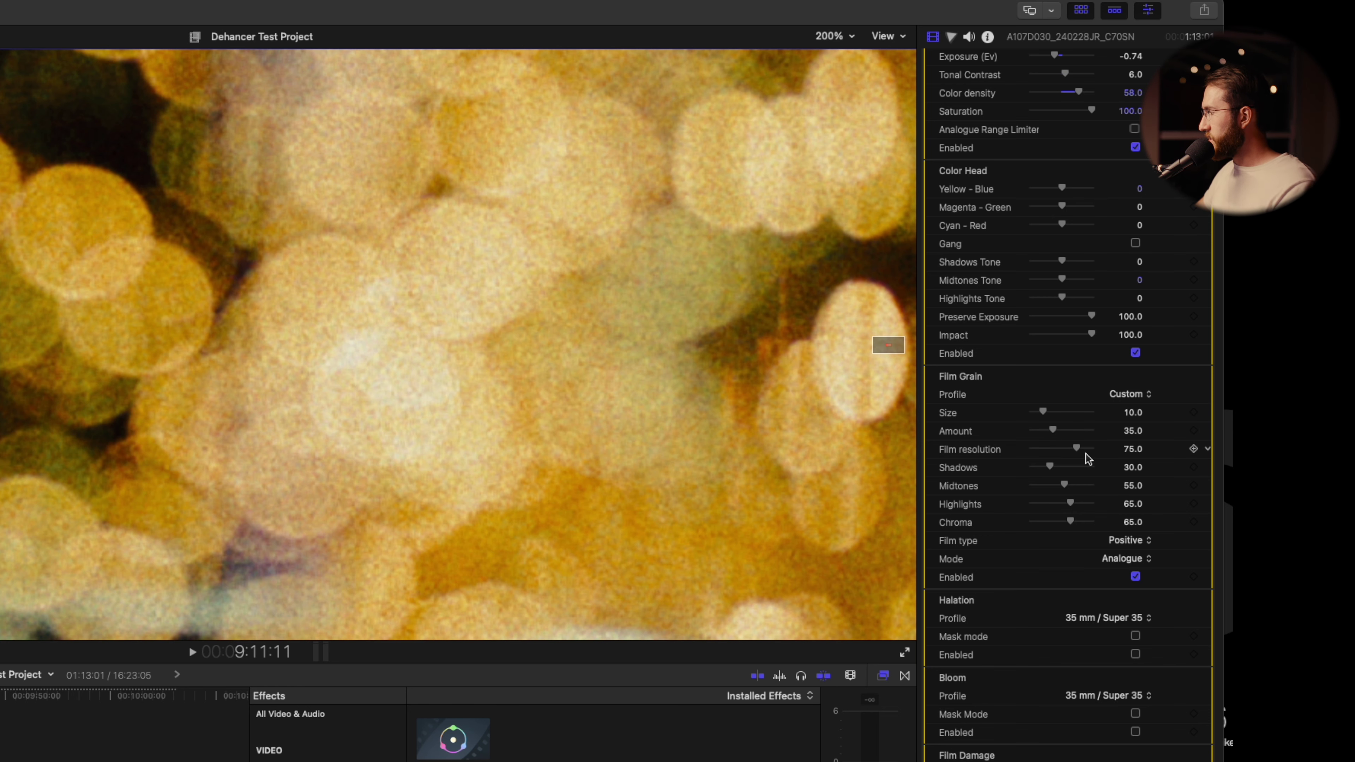
# Step: Lower grain Film resolution to 58 and raise grain Shadows to 38
pyautogui.moveTo(1079, 451); pyautogui.dragTo(1065, 450)
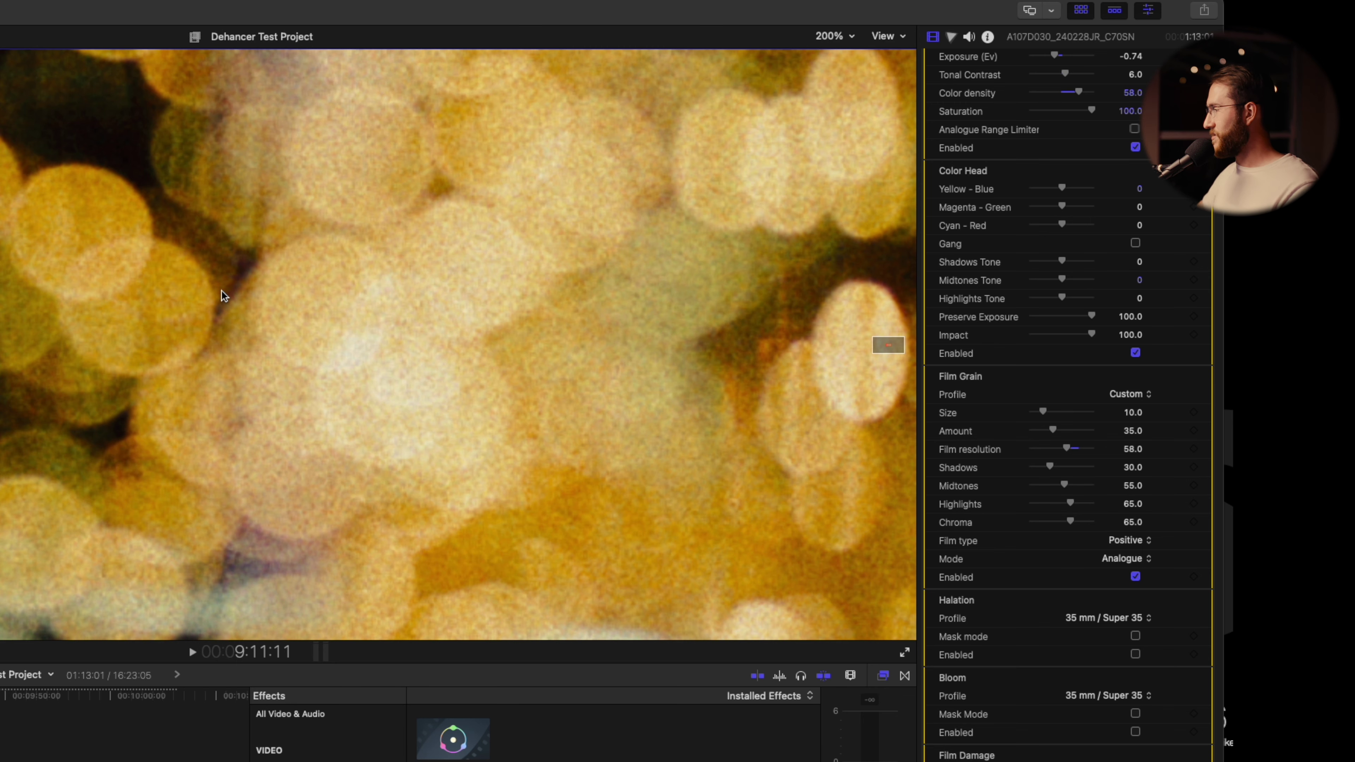
pyautogui.moveTo(1071, 467); pyautogui.dragTo(1086, 509)
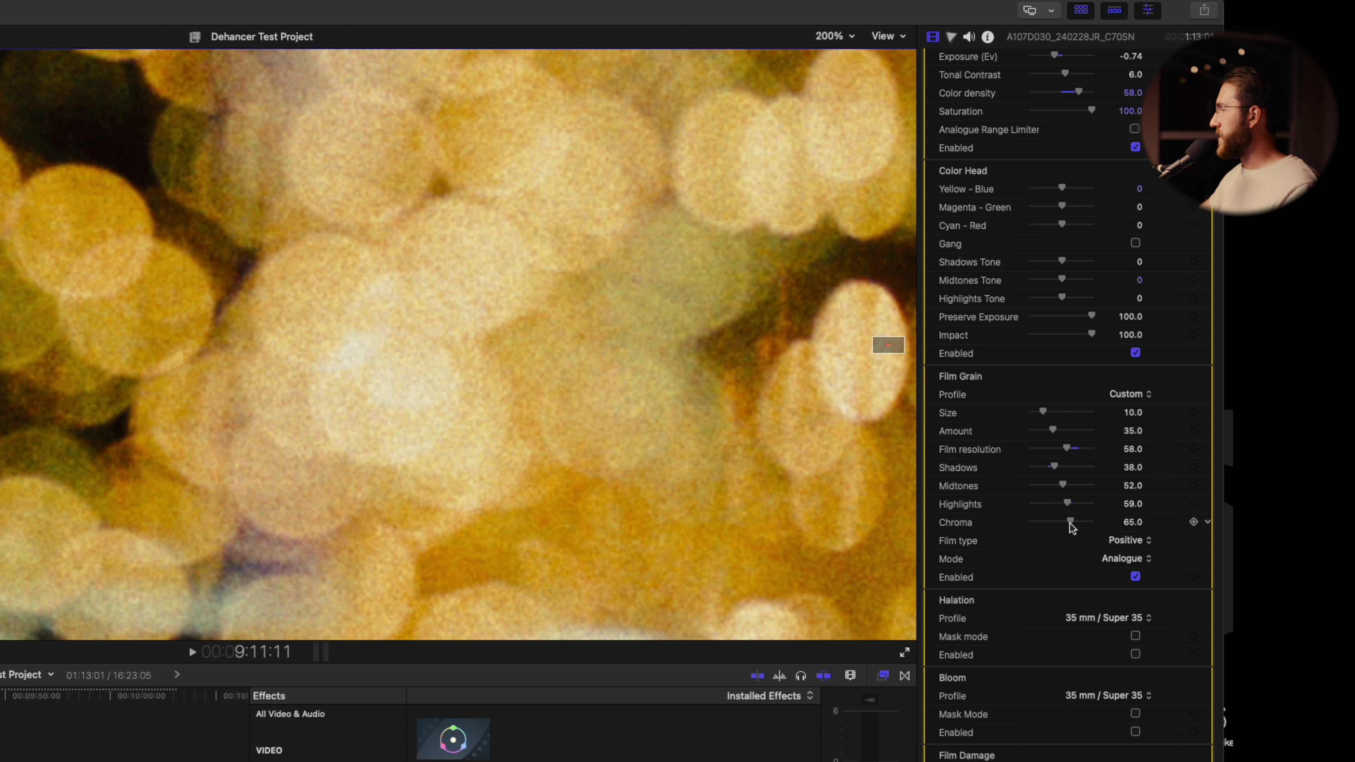
# Step: Set grain Chroma to 72 and bring up the grain Film type options
pyautogui.moveTo(1072, 523)
pyautogui.mouseDown()
pyautogui.moveTo(1050, 530)
pyautogui.moveTo(1076, 529)
pyautogui.mouseUp()
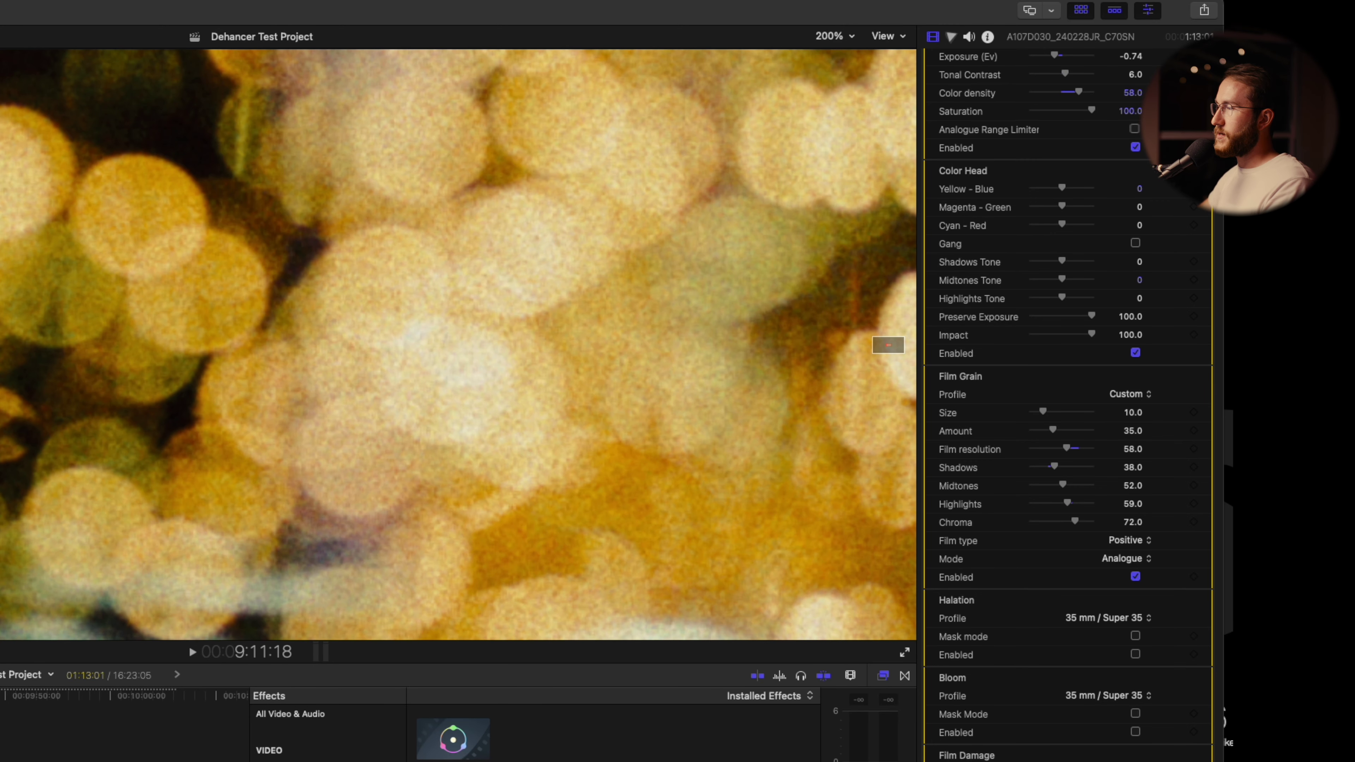
pyautogui.scroll(-1, 970, 523)
pyautogui.click(970, 523)
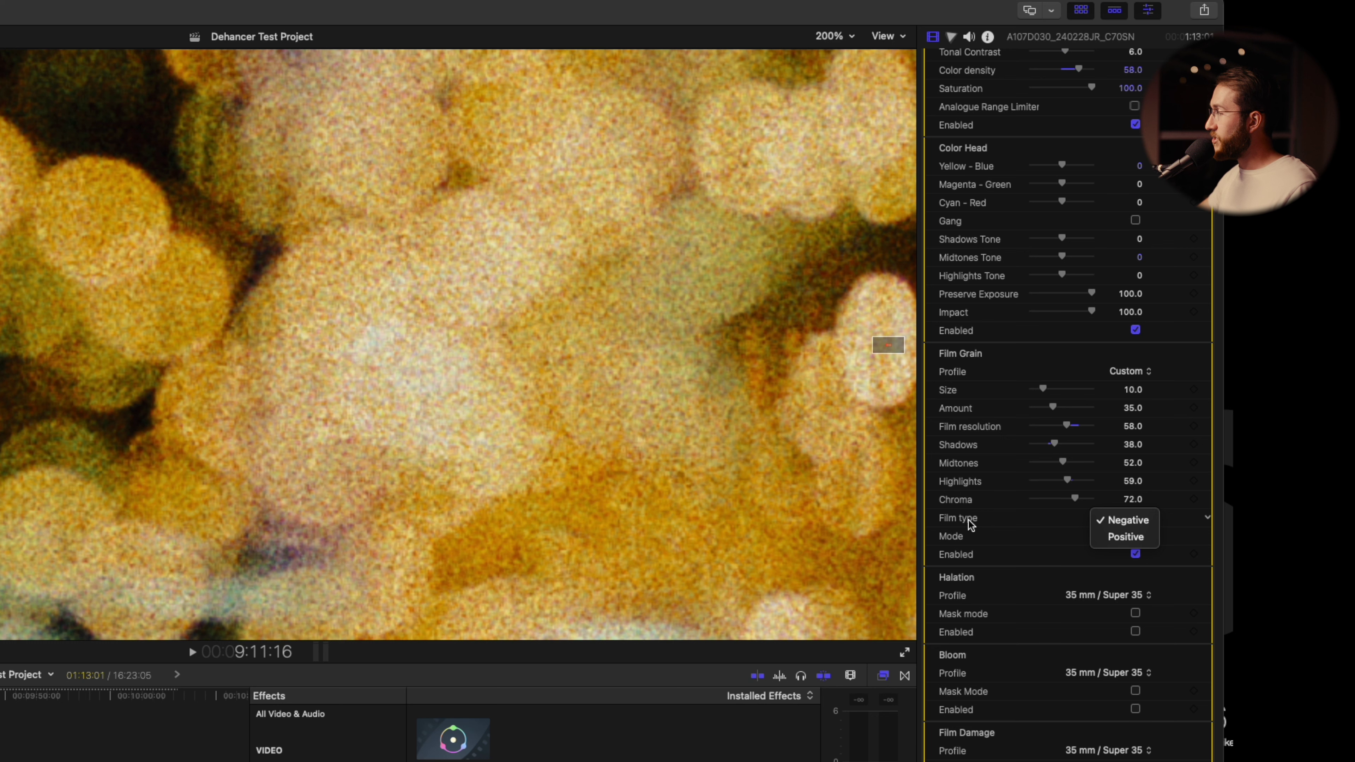
pyautogui.click(1138, 537)
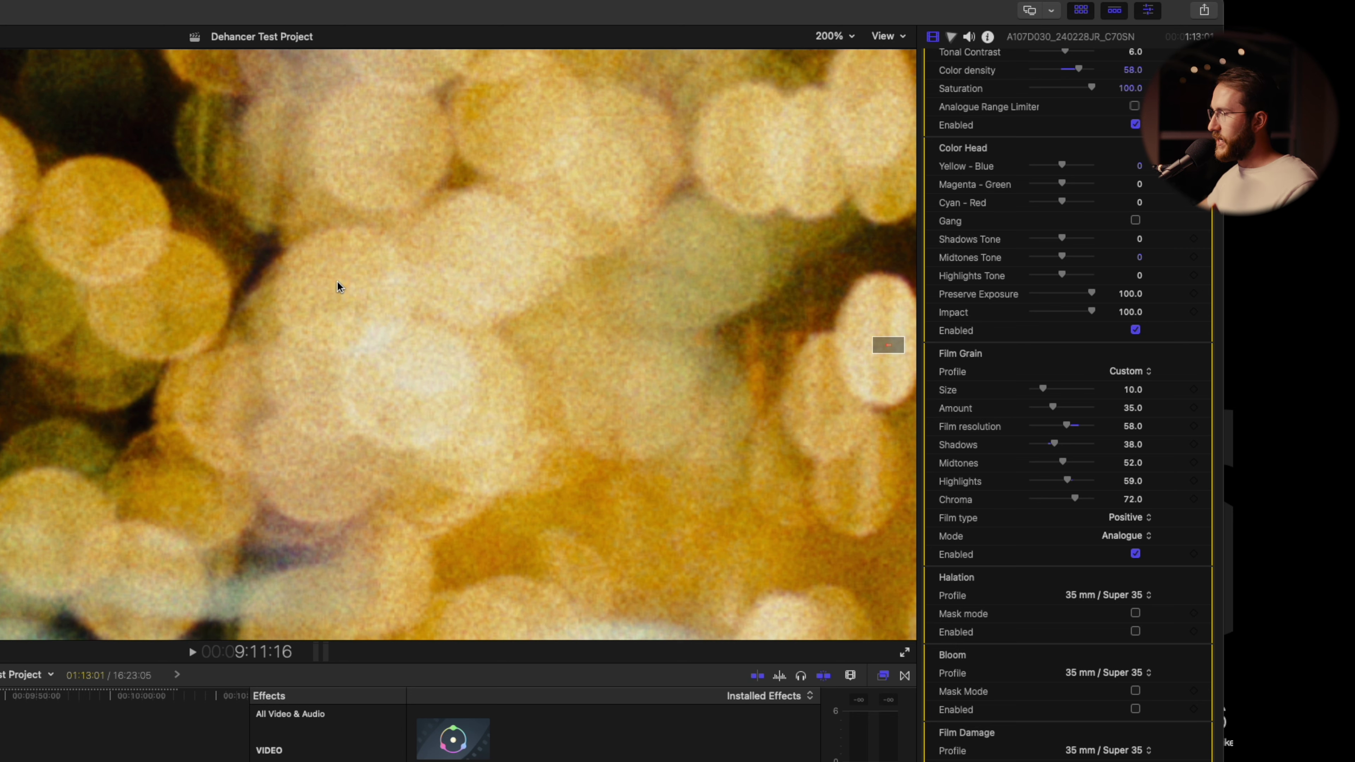
pyautogui.click(1130, 537)
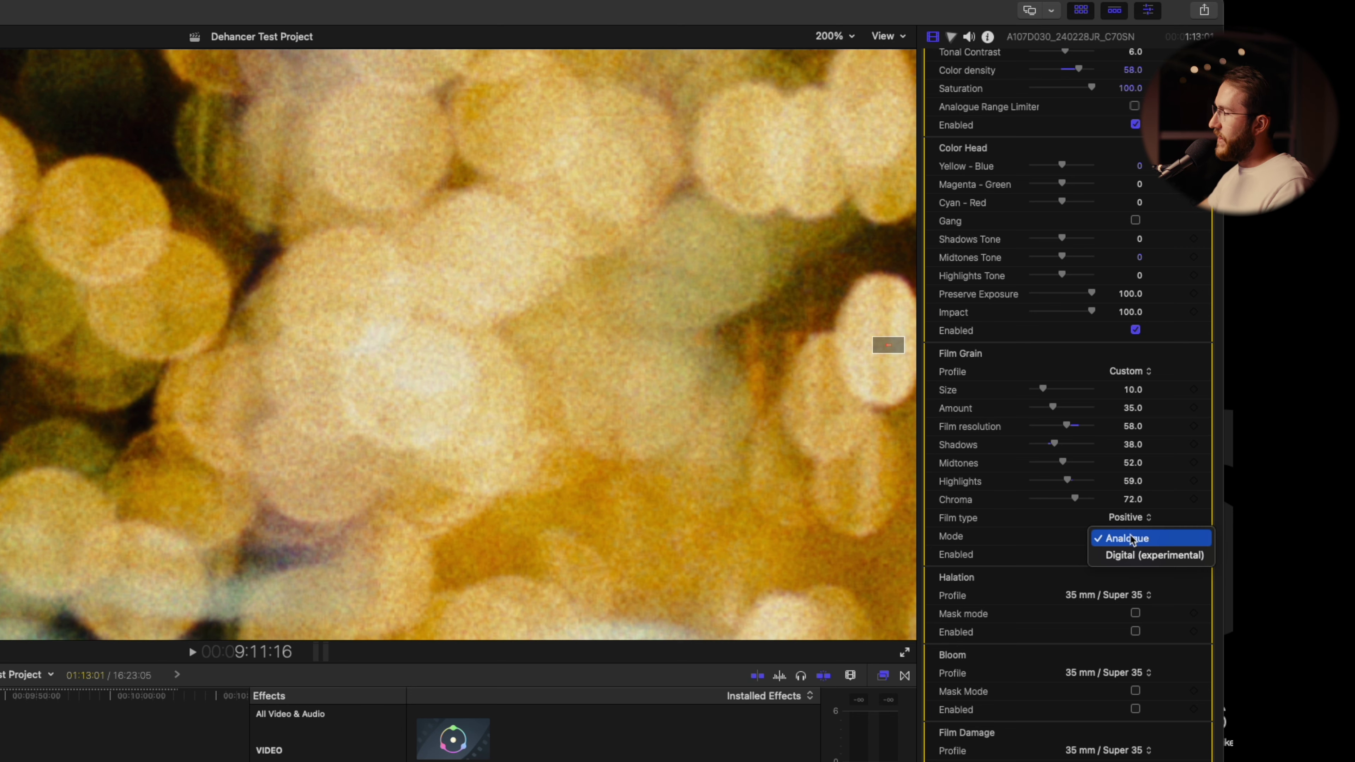
pyautogui.click(1150, 555)
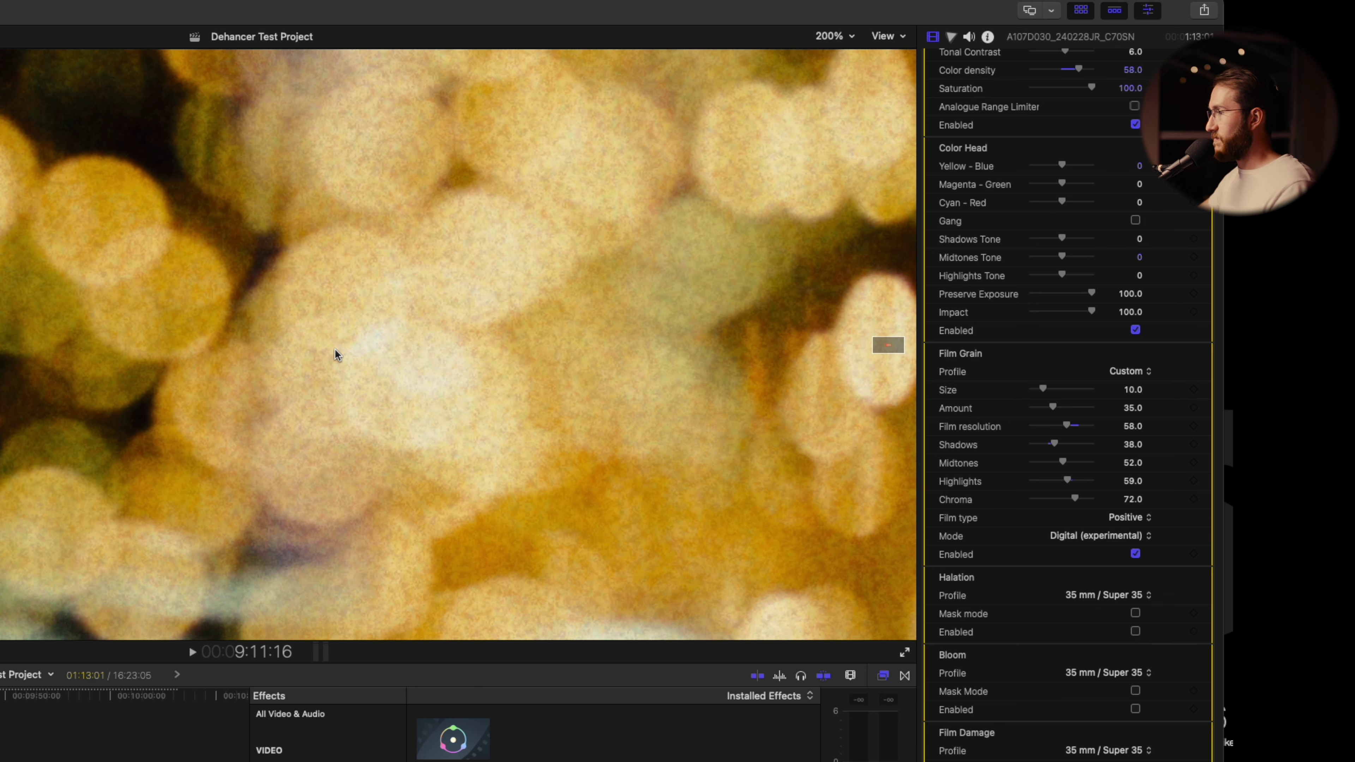
pyautogui.click(1071, 535)
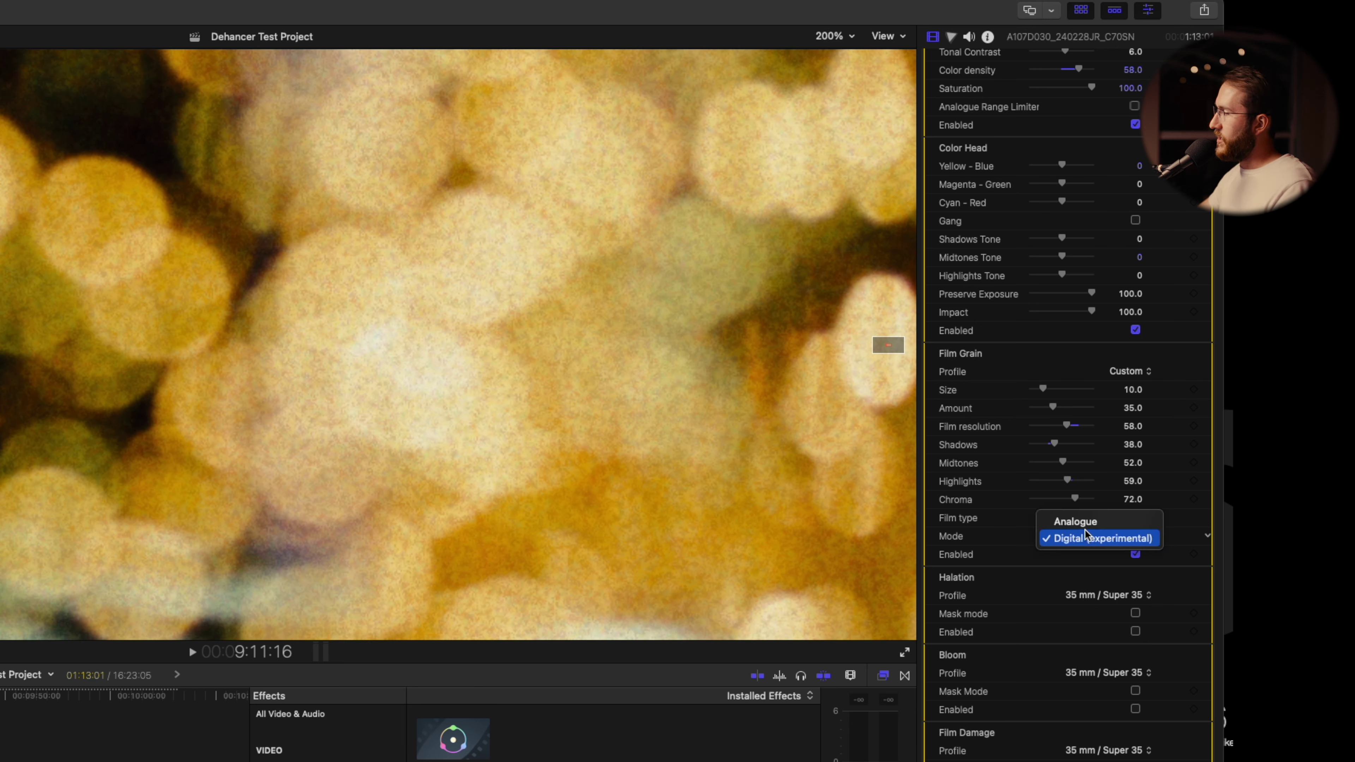
pyautogui.click(1086, 534)
pyautogui.scroll(-1, 1016, 538)
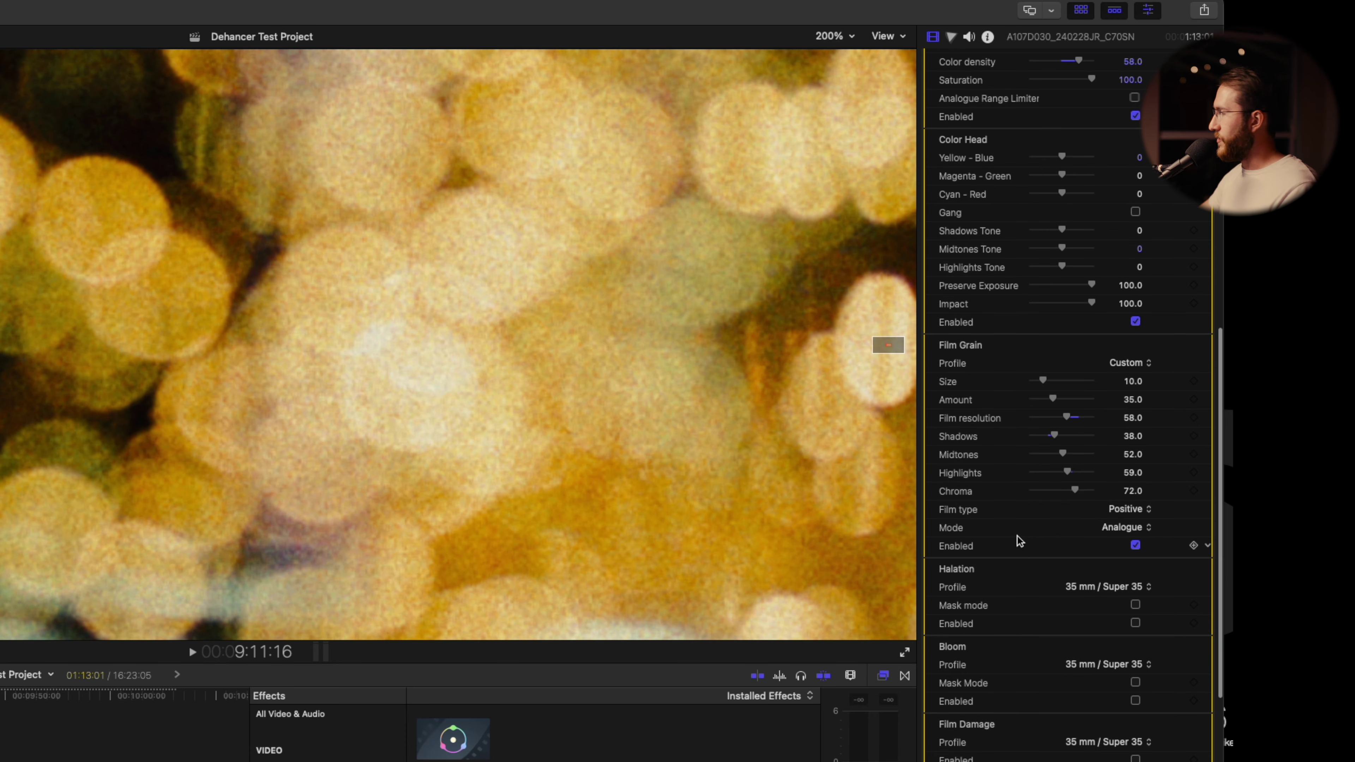
pyautogui.scroll(-3, 1018, 540)
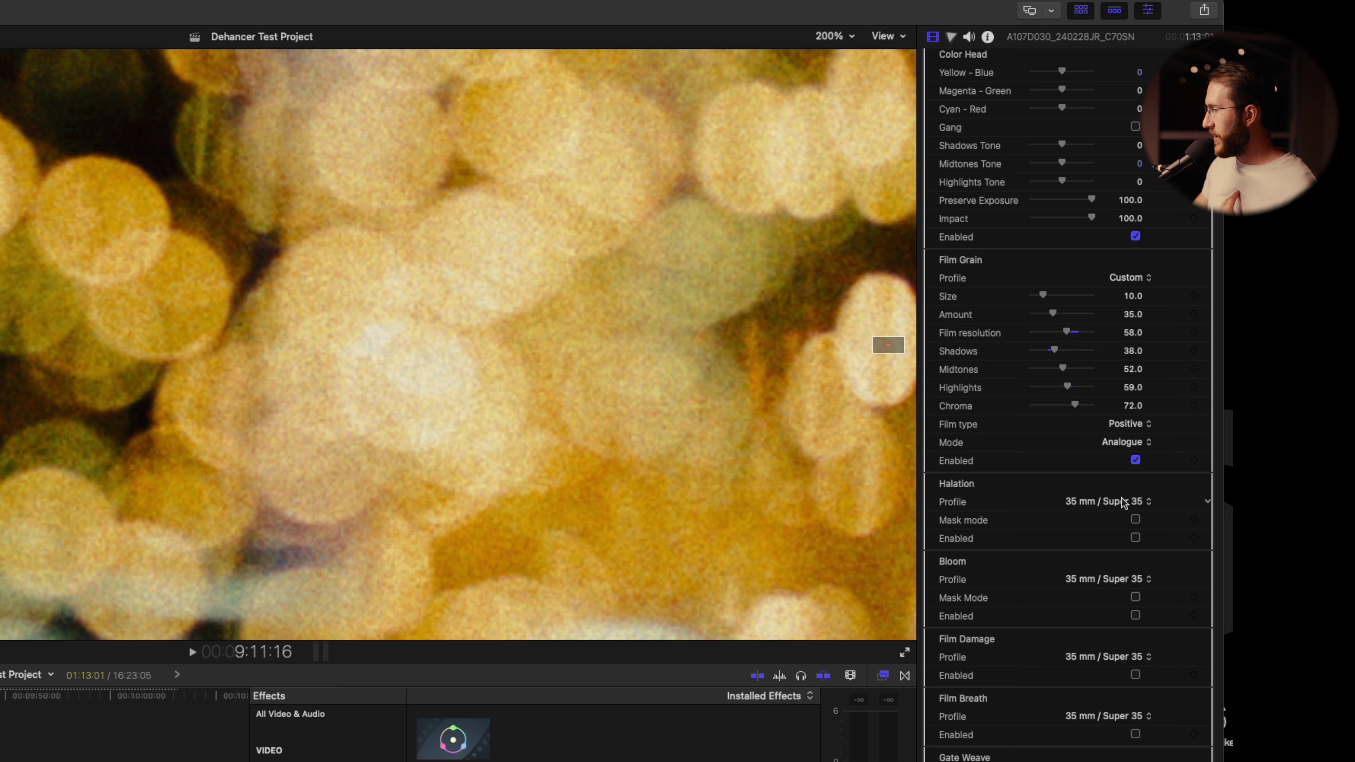
# Step: Change the Halation Profile popup from its preset to Custom
pyautogui.click(1123, 503)
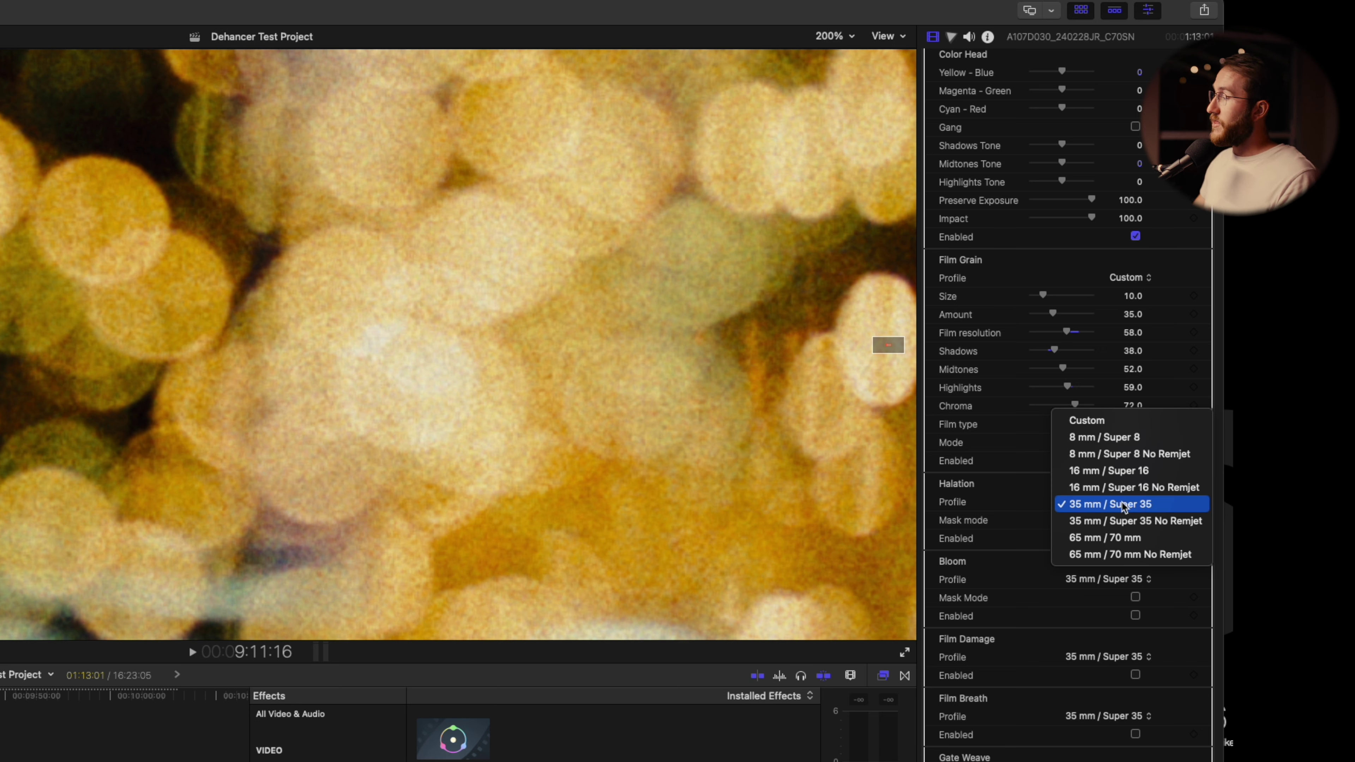
pyautogui.click(1128, 422)
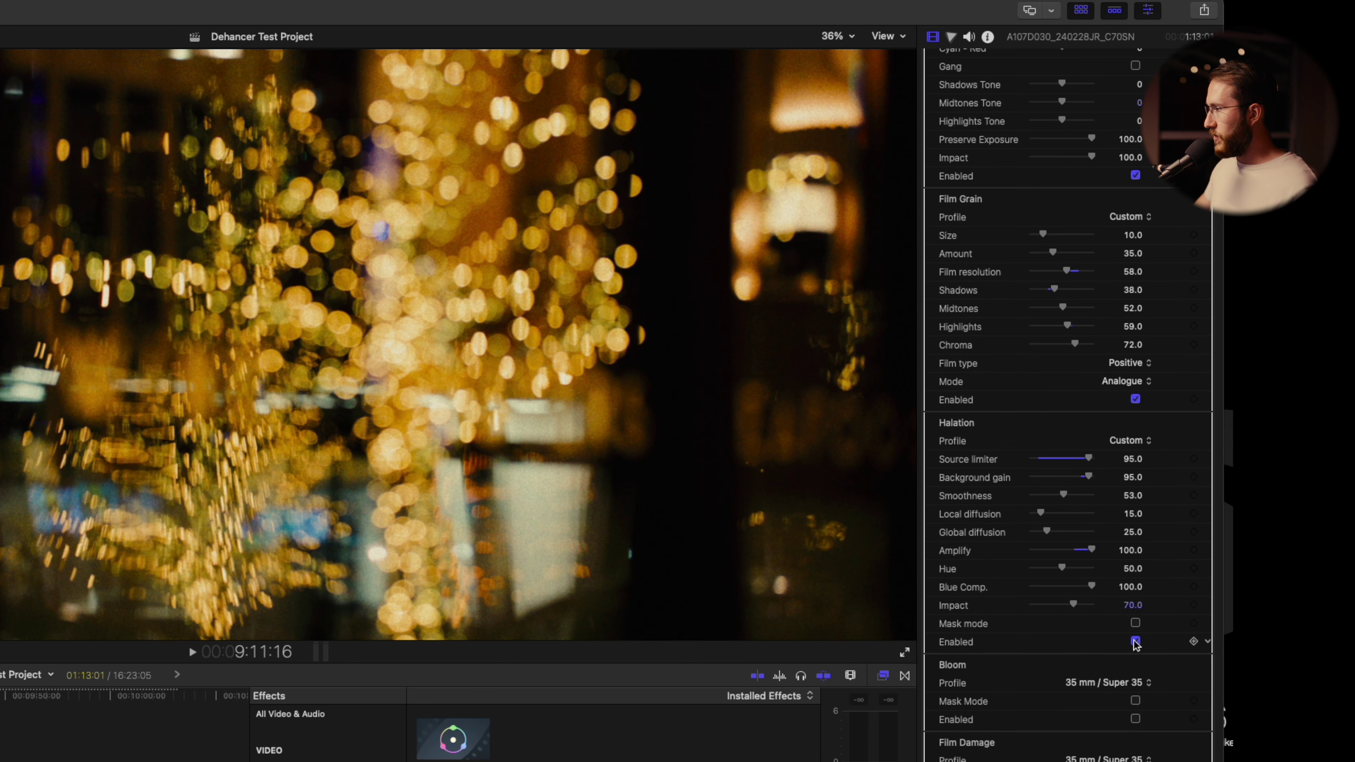
# Step: Max Halation Smoothness and Global diffusion to 100 using Mask mode, then cut Local diffusion to 17
pyautogui.click(1134, 624)
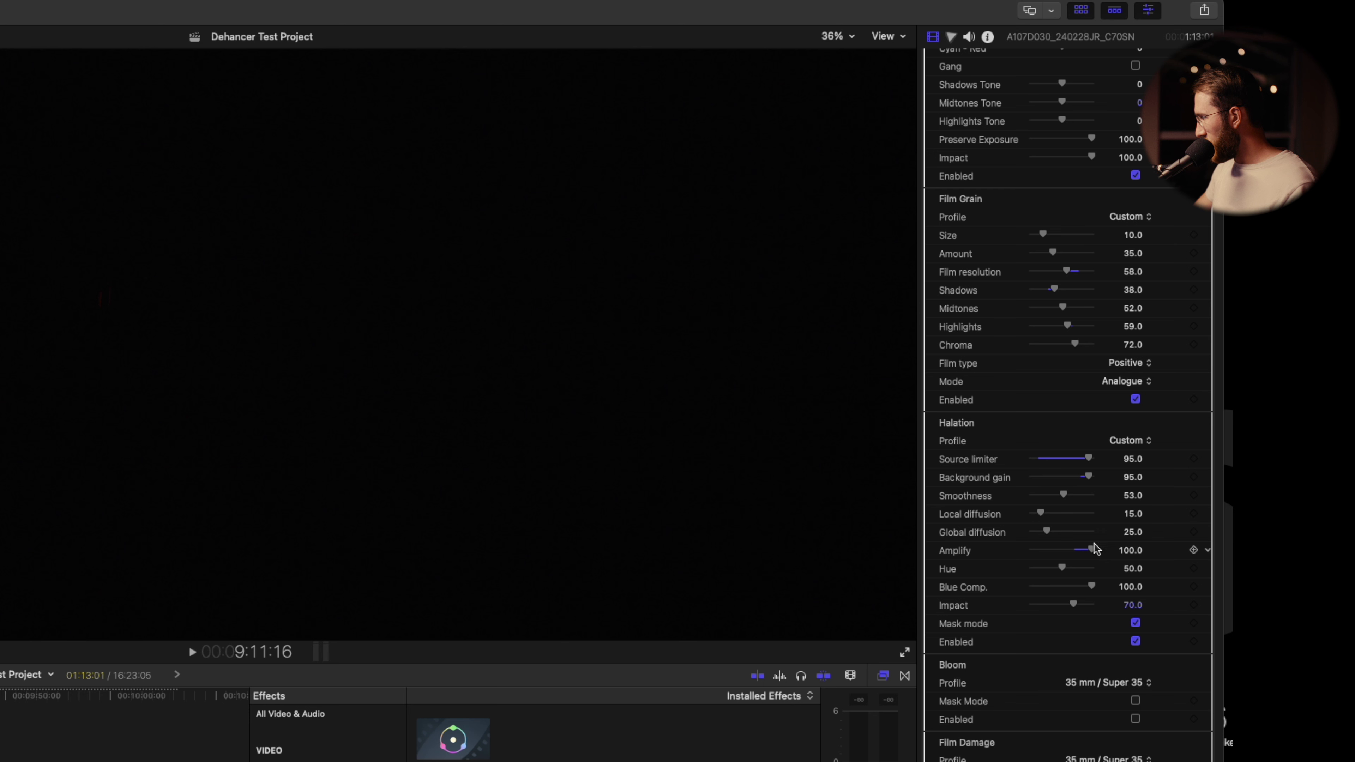
pyautogui.moveTo(1050, 531); pyautogui.dragTo(1095, 533)
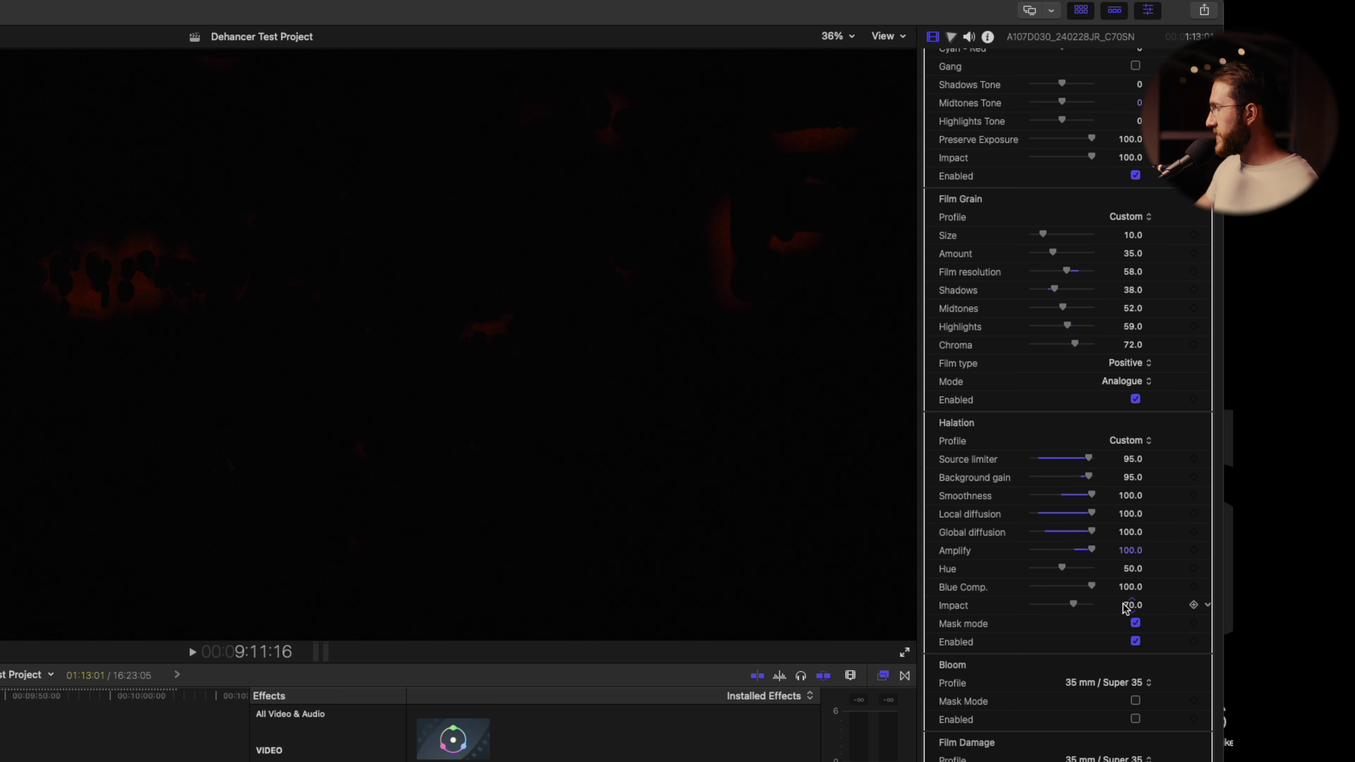
pyautogui.click(1135, 622)
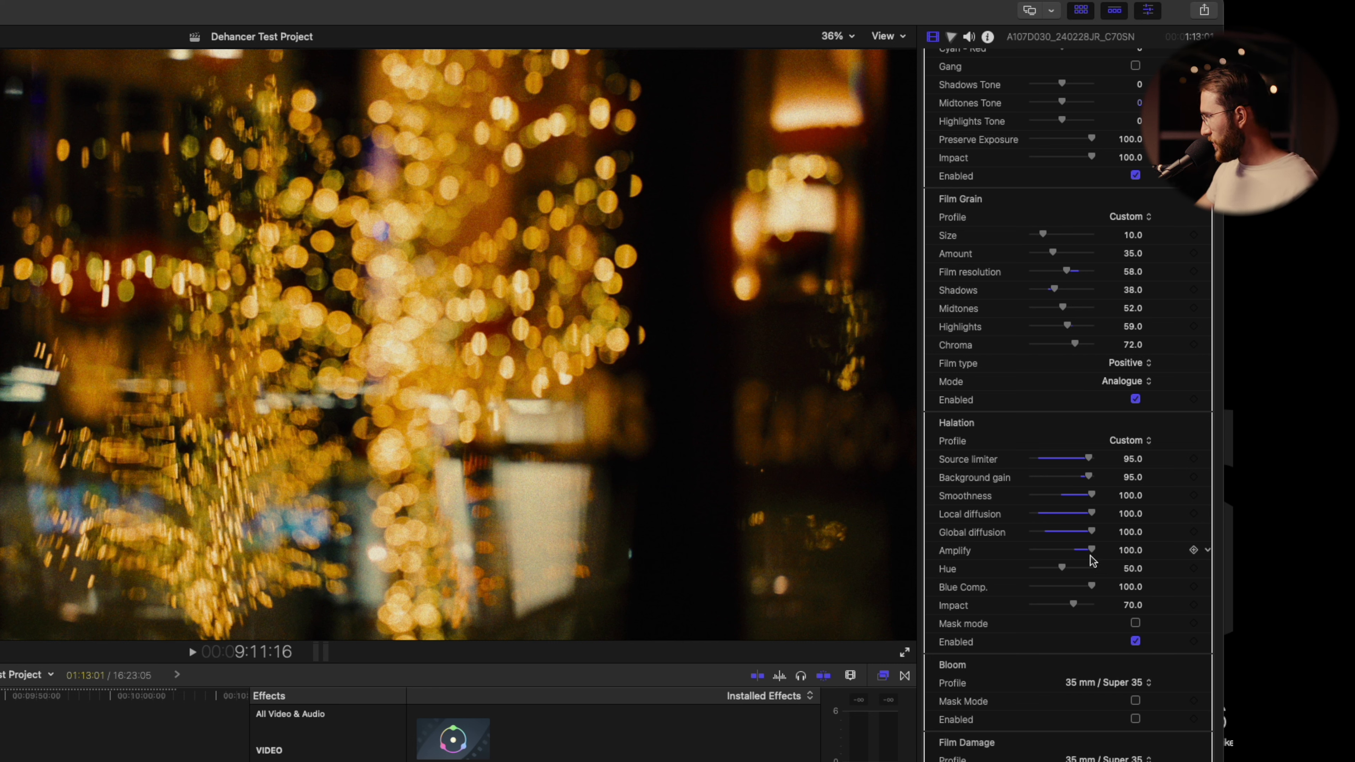
pyautogui.moveTo(1091, 514); pyautogui.dragTo(1042, 515)
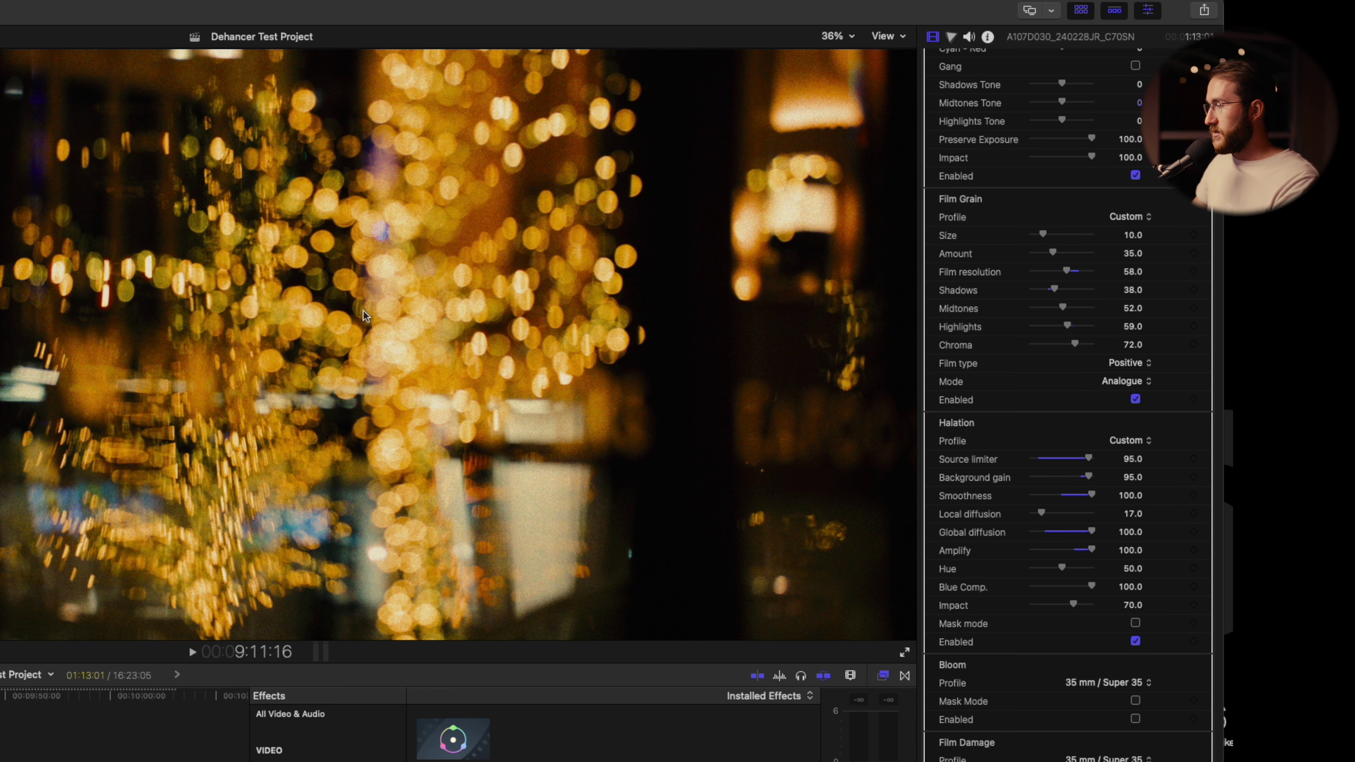
pyautogui.scroll(-5, 1141, 577)
# Step: Enable Bloom on a Custom profile with Diffusion 46 and Amplify 54, toggling it to compare
pyautogui.click(1135, 551)
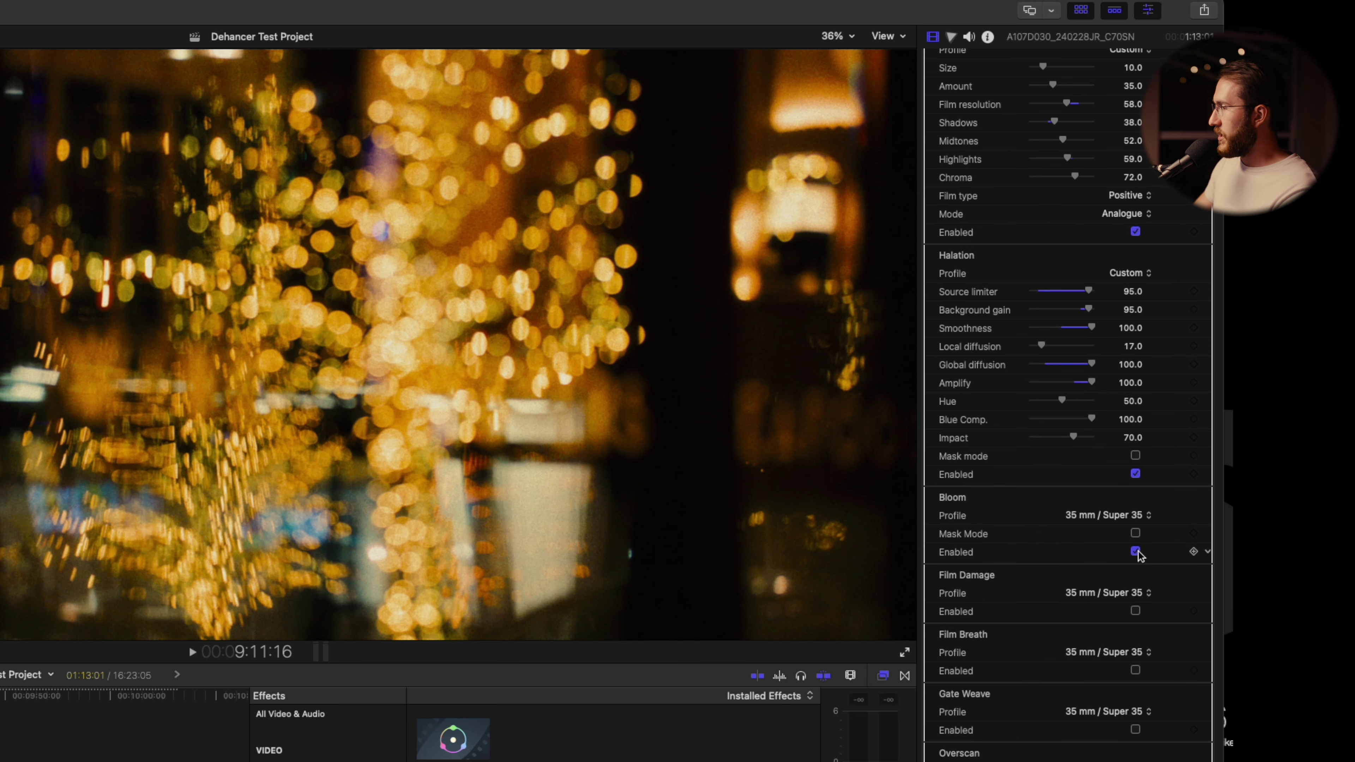
pyautogui.click(1099, 516)
pyautogui.click(1100, 471)
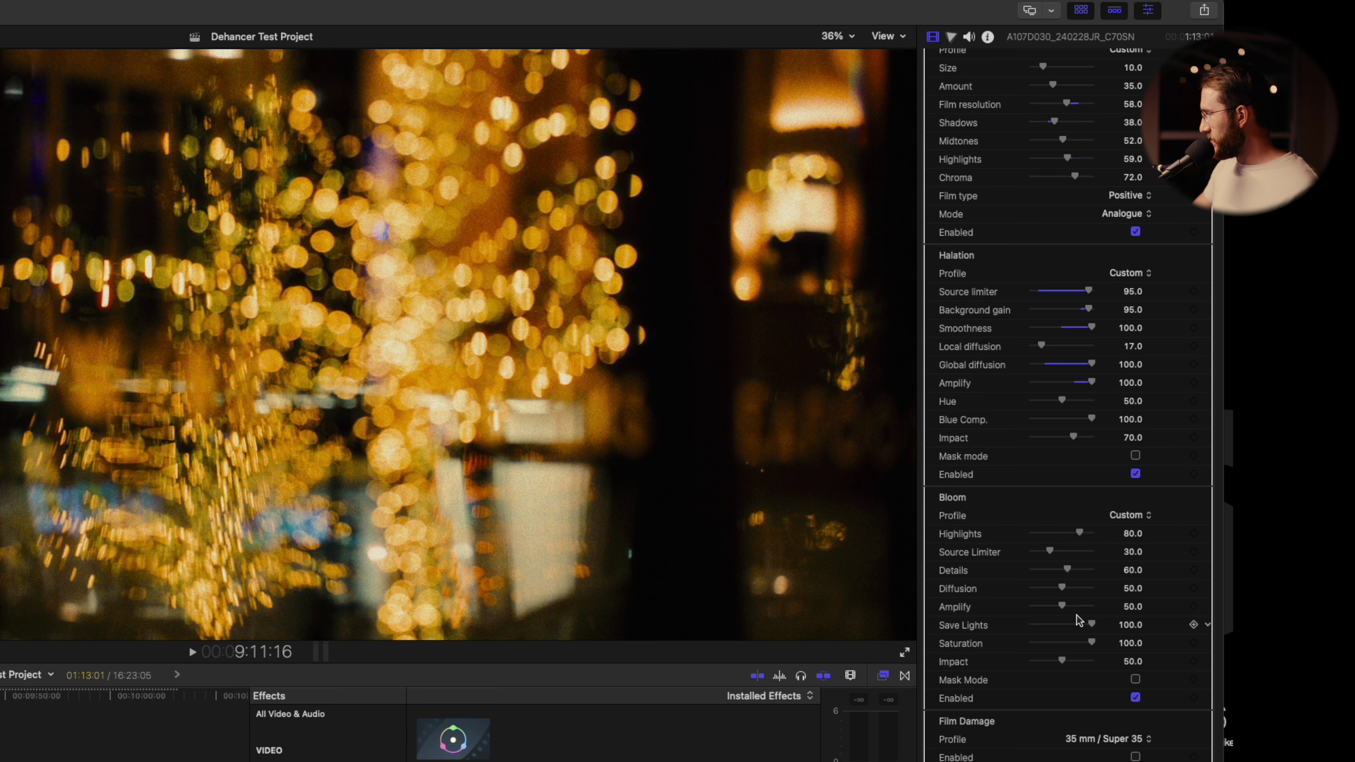
pyautogui.moveTo(1062, 587)
pyautogui.mouseDown()
pyautogui.moveTo(1094, 587)
pyautogui.moveTo(1064, 609)
pyautogui.mouseUp()
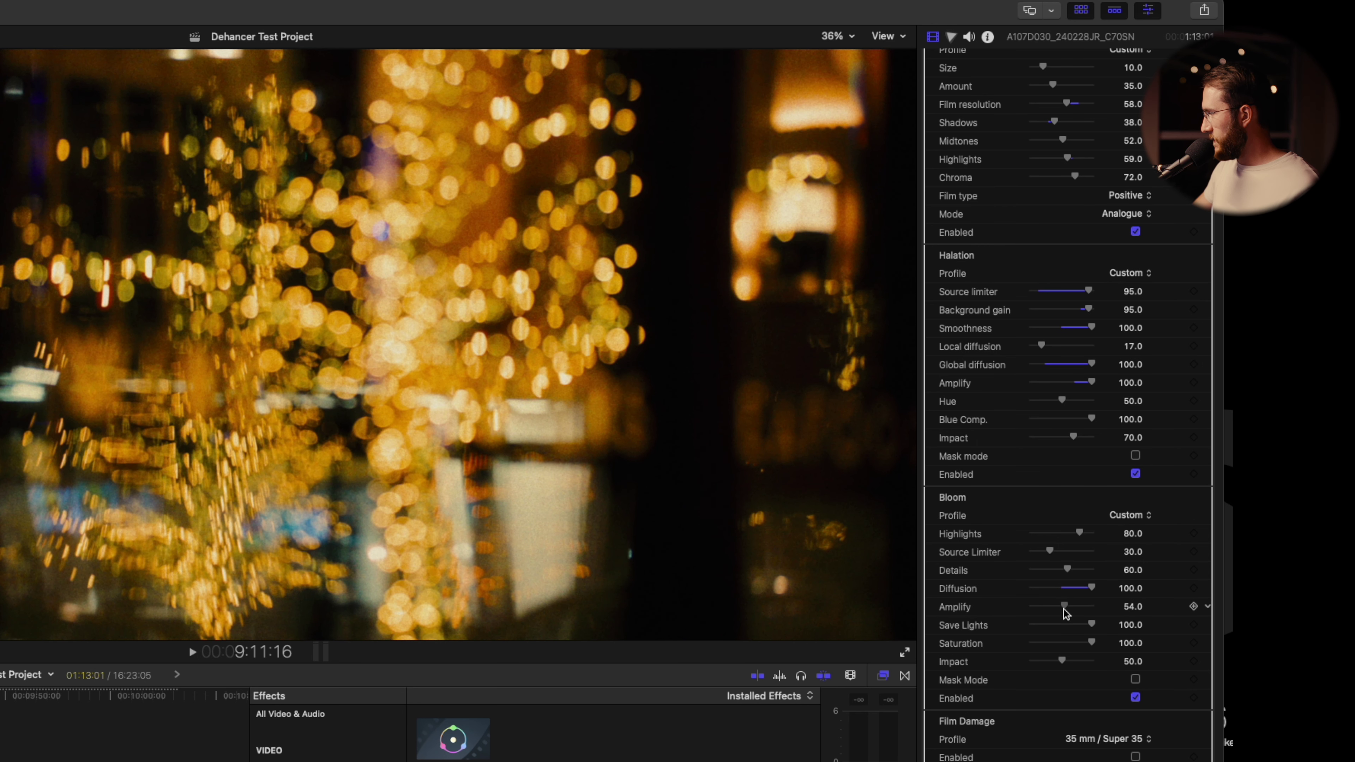
pyautogui.moveTo(1091, 588); pyautogui.dragTo(1059, 589)
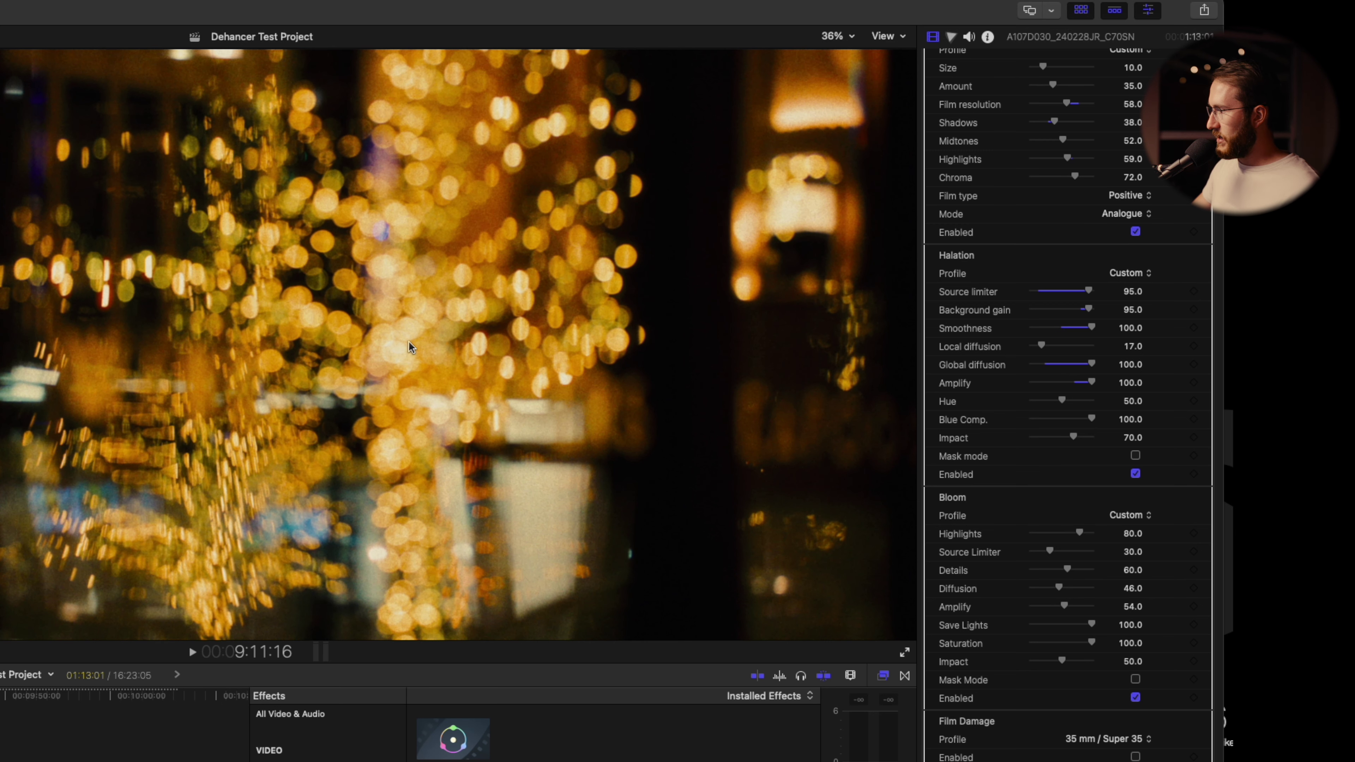
pyautogui.click(1135, 697)
pyautogui.click(1135, 697)
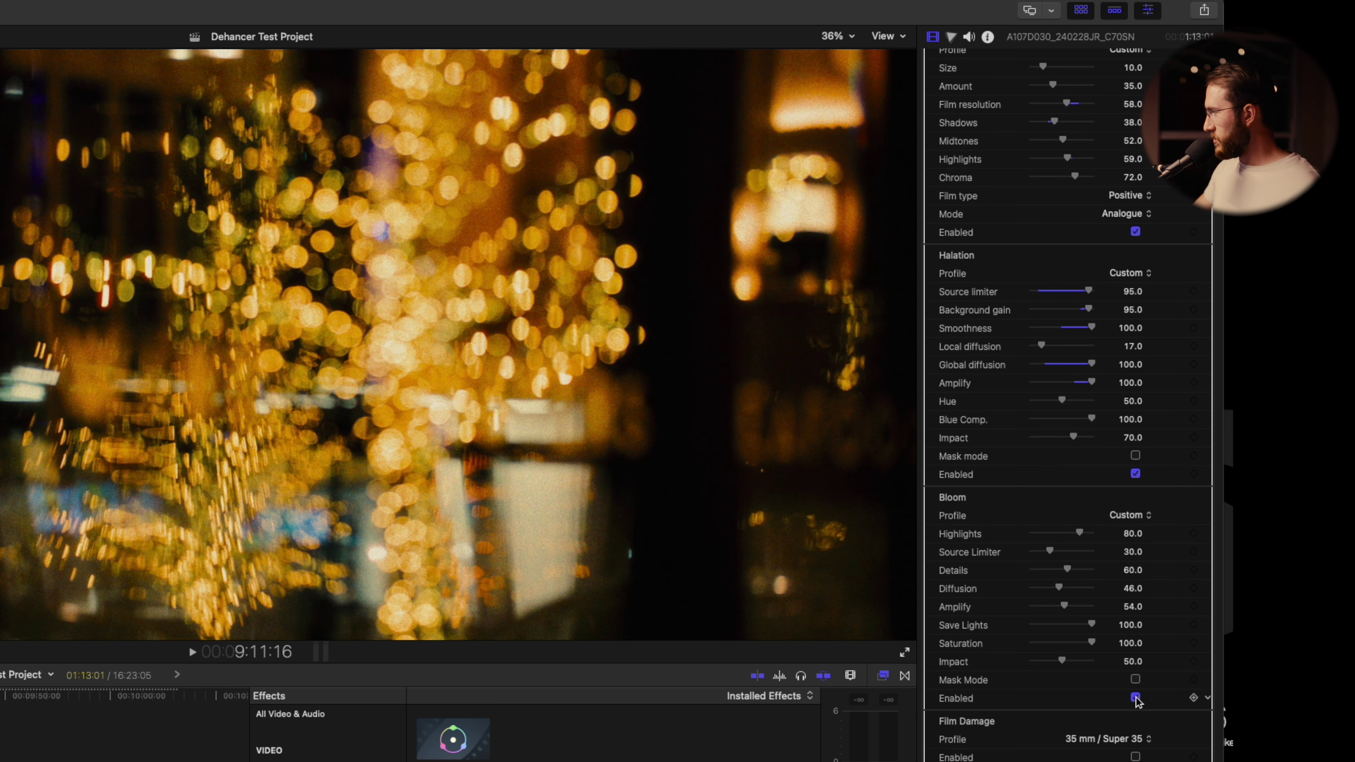
pyautogui.scroll(-5, 1001, 475)
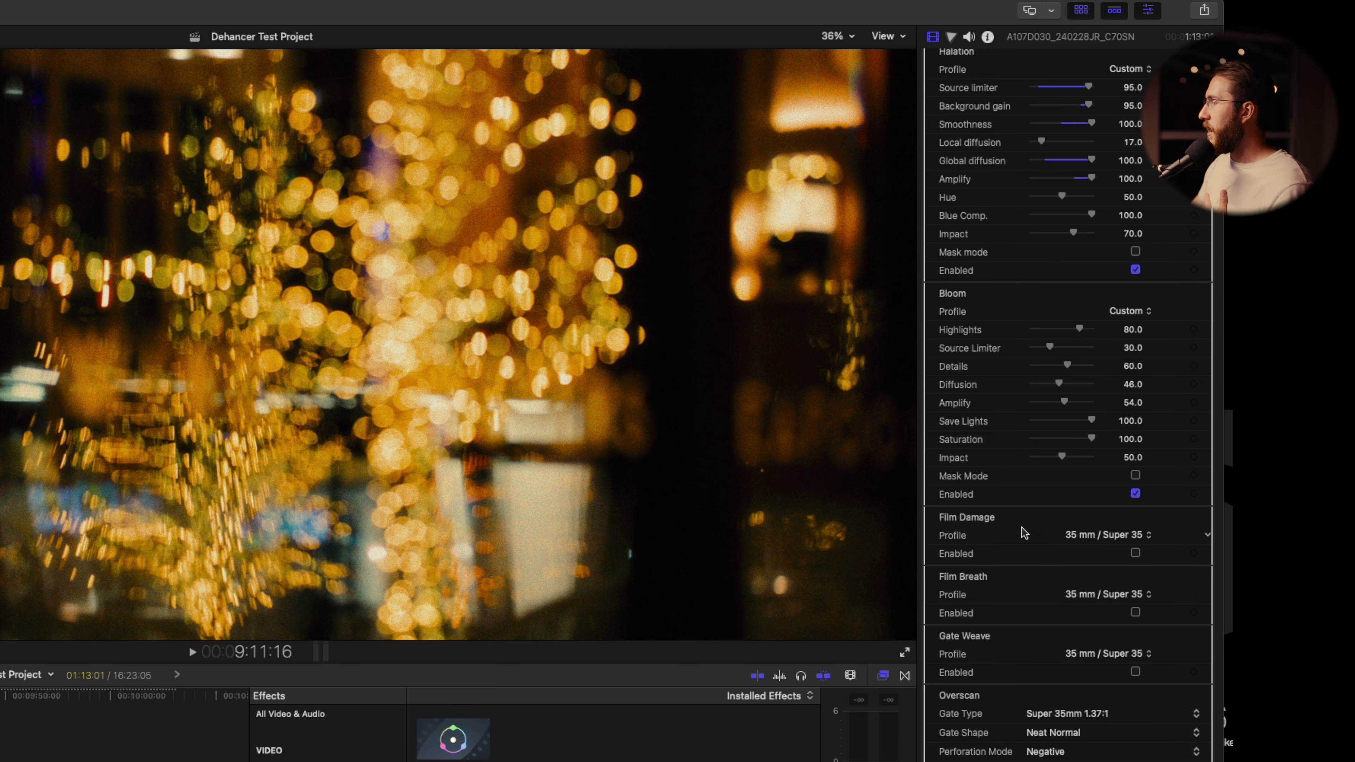
pyautogui.click(1135, 552)
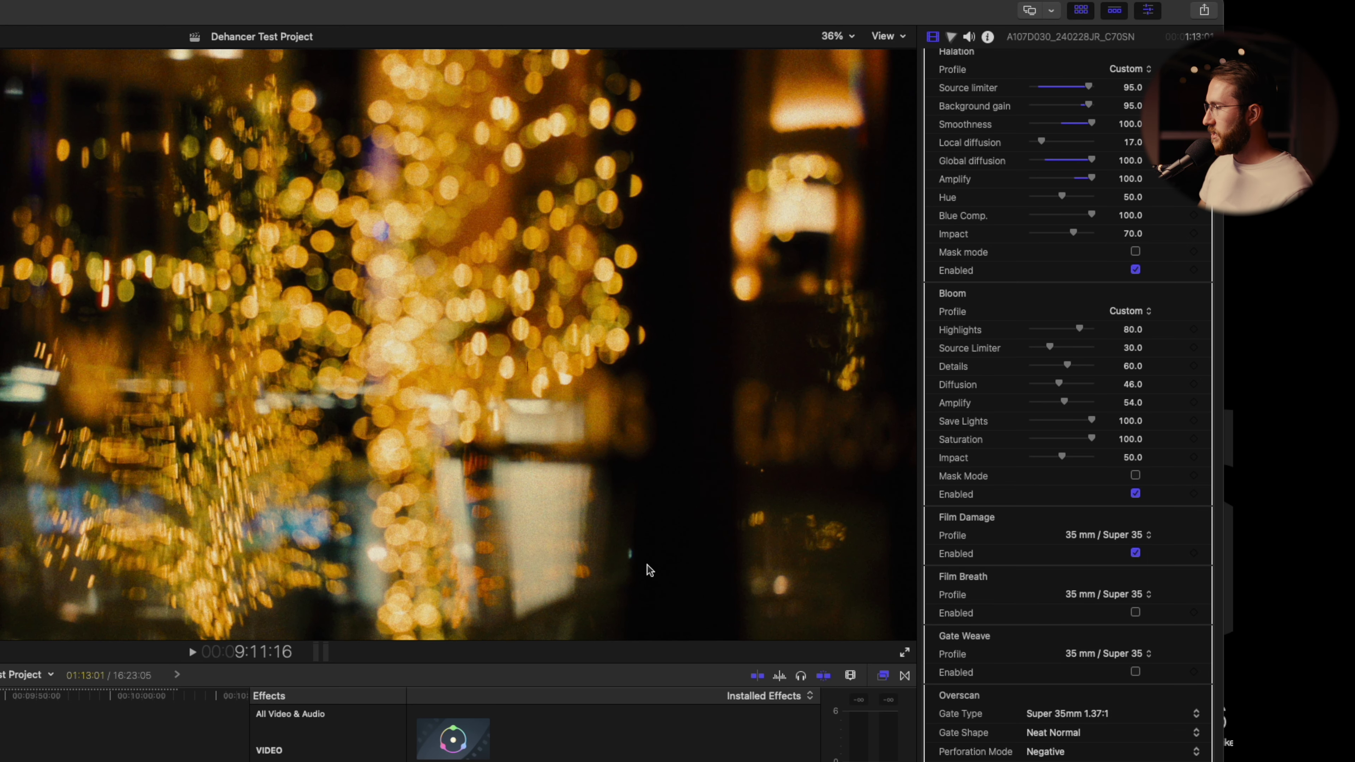
pyautogui.press('Right')
pyautogui.press('Right')
pyautogui.press('Right')
pyautogui.press('Right')
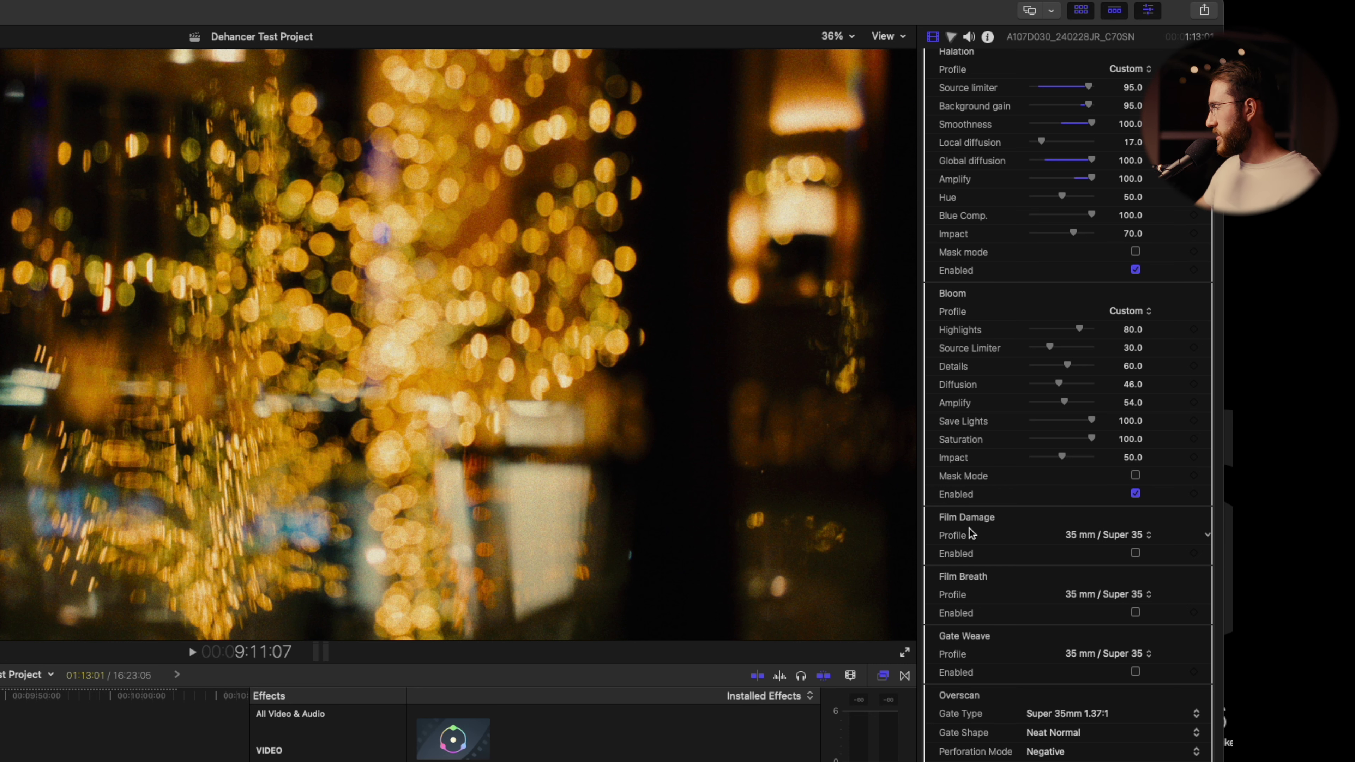
pyautogui.scroll(-3, 965, 561)
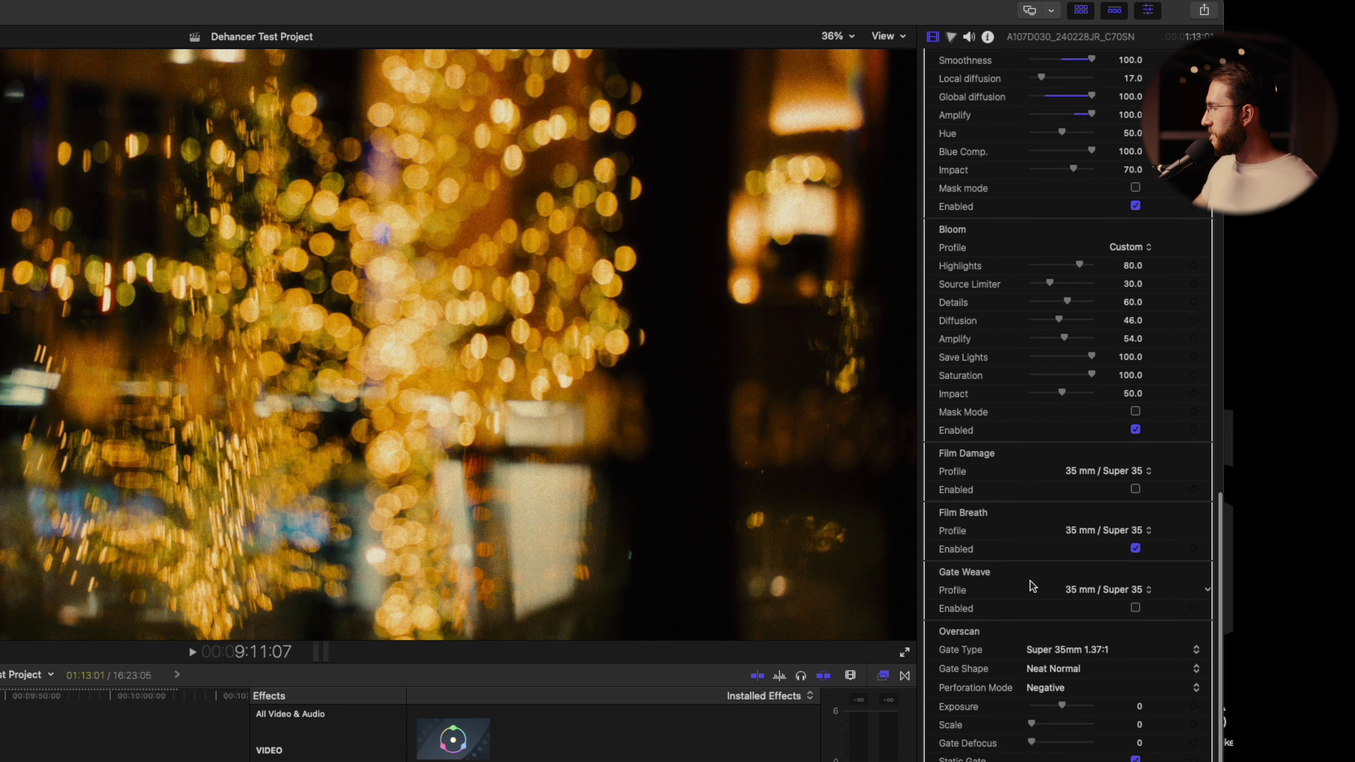
# Step: Enable Film Breath on a Custom profile with Period 17
pyautogui.click(1135, 548)
pyautogui.click(1128, 528)
pyautogui.click(1126, 486)
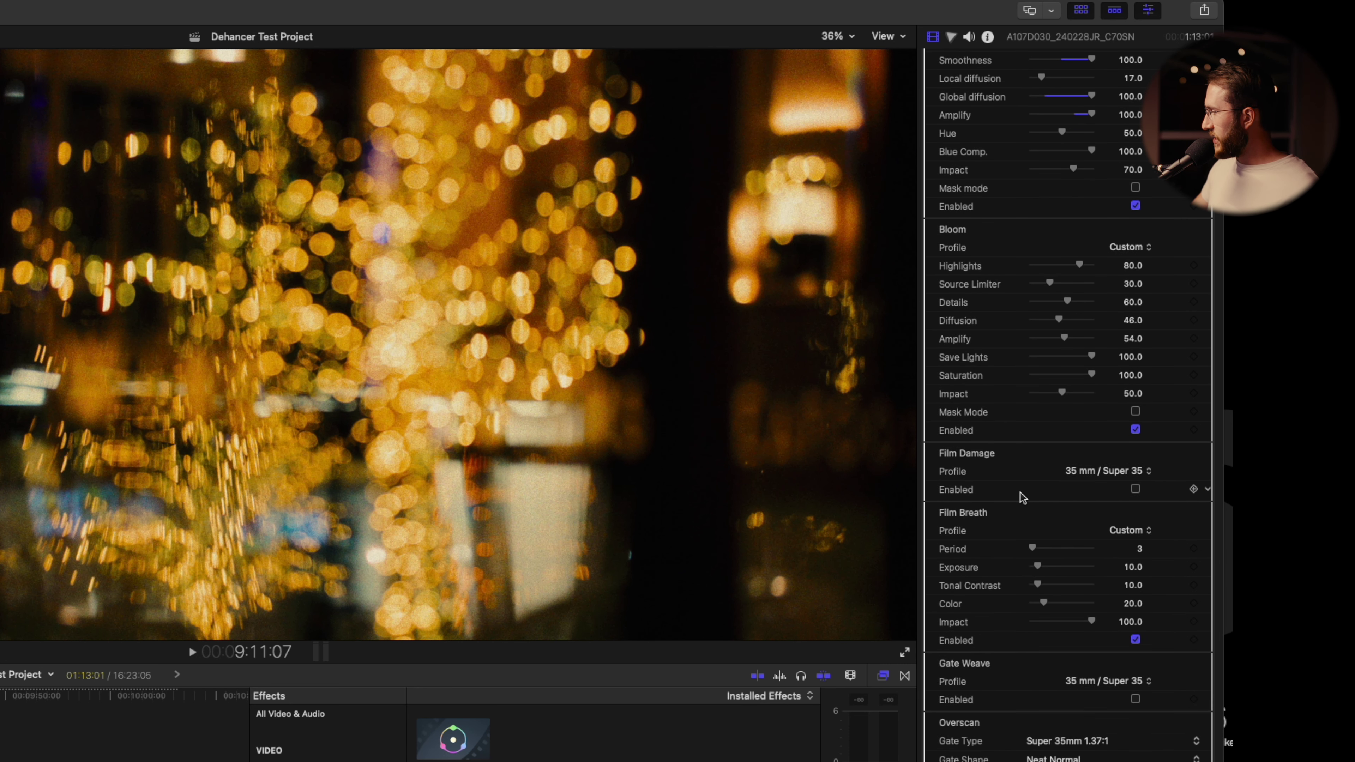
pyautogui.moveTo(1031, 549); pyautogui.dragTo(1039, 548)
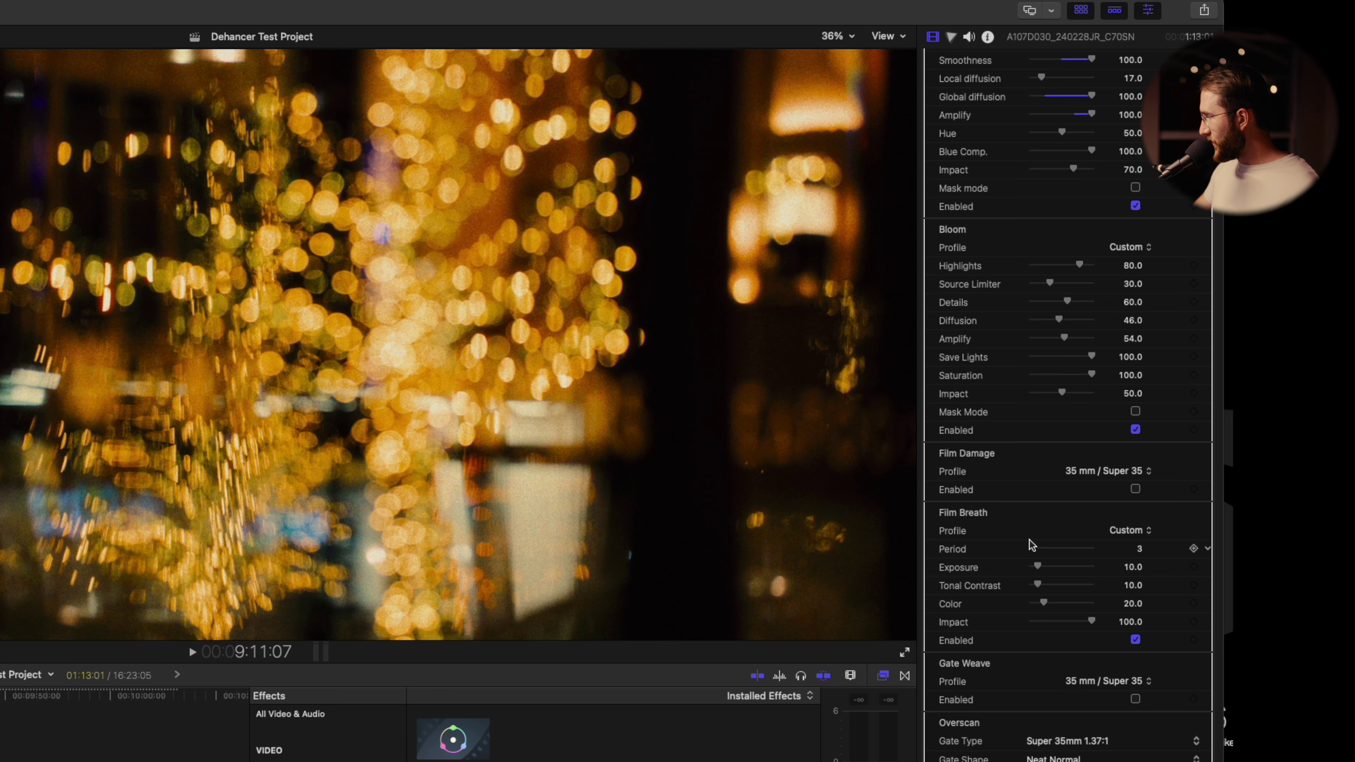
pyautogui.scroll(-5, 1145, 453)
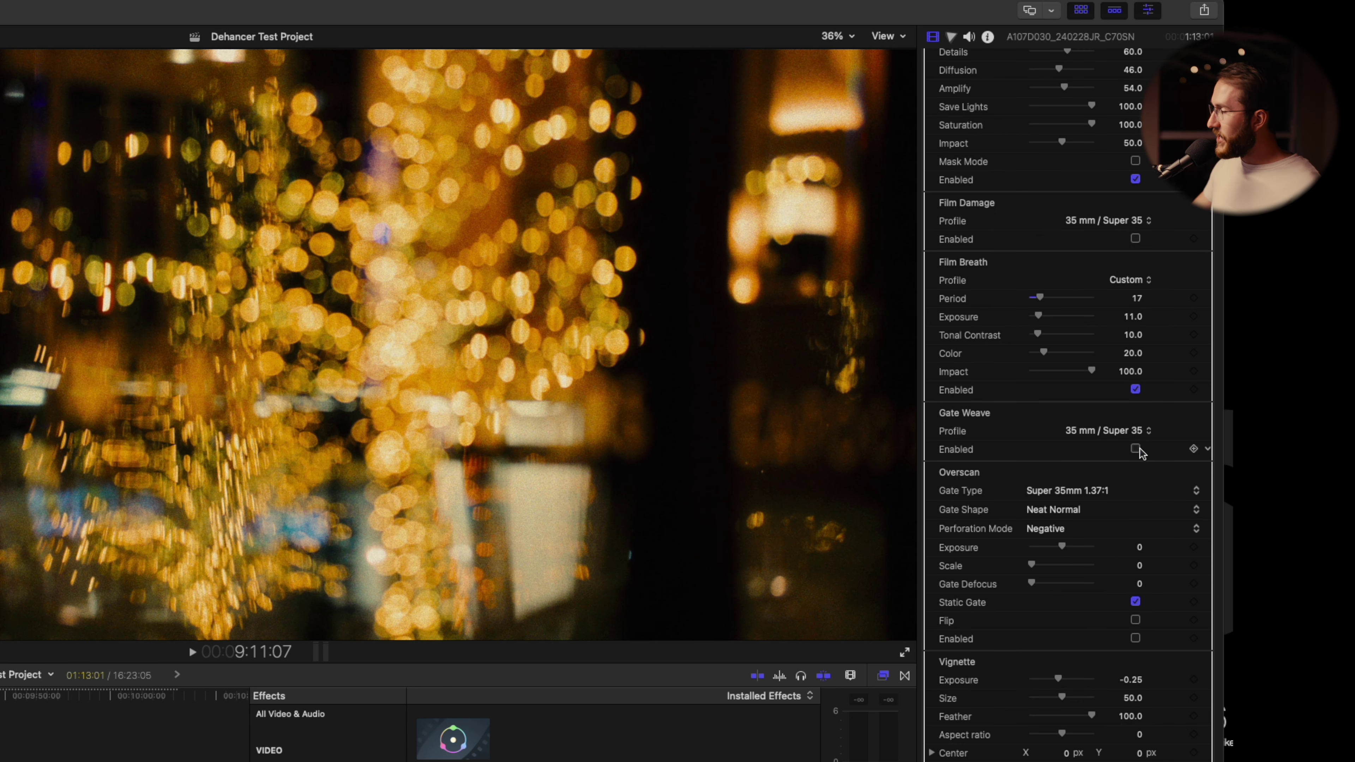
# Step: Enable Gate Weave, toggling it off and back on to compare
pyautogui.click(1135, 449)
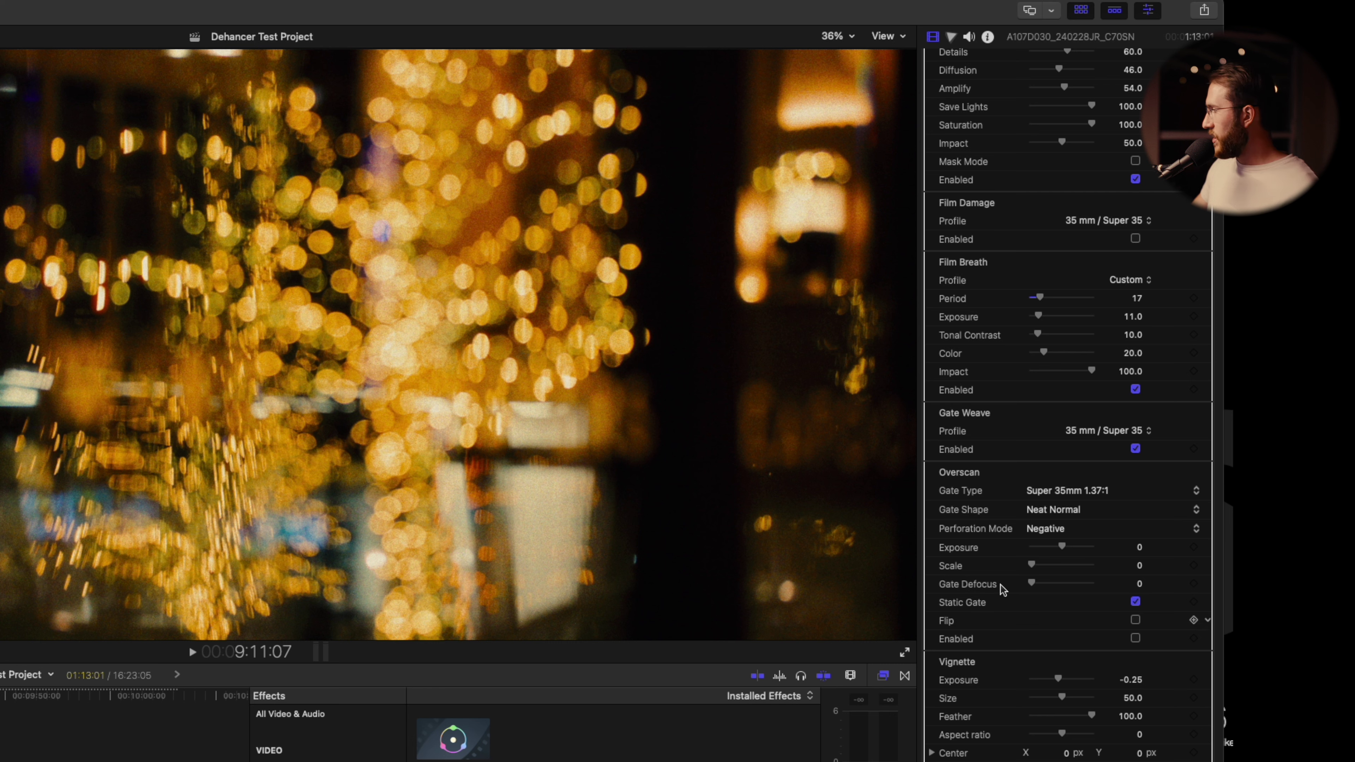
pyautogui.click(1135, 448)
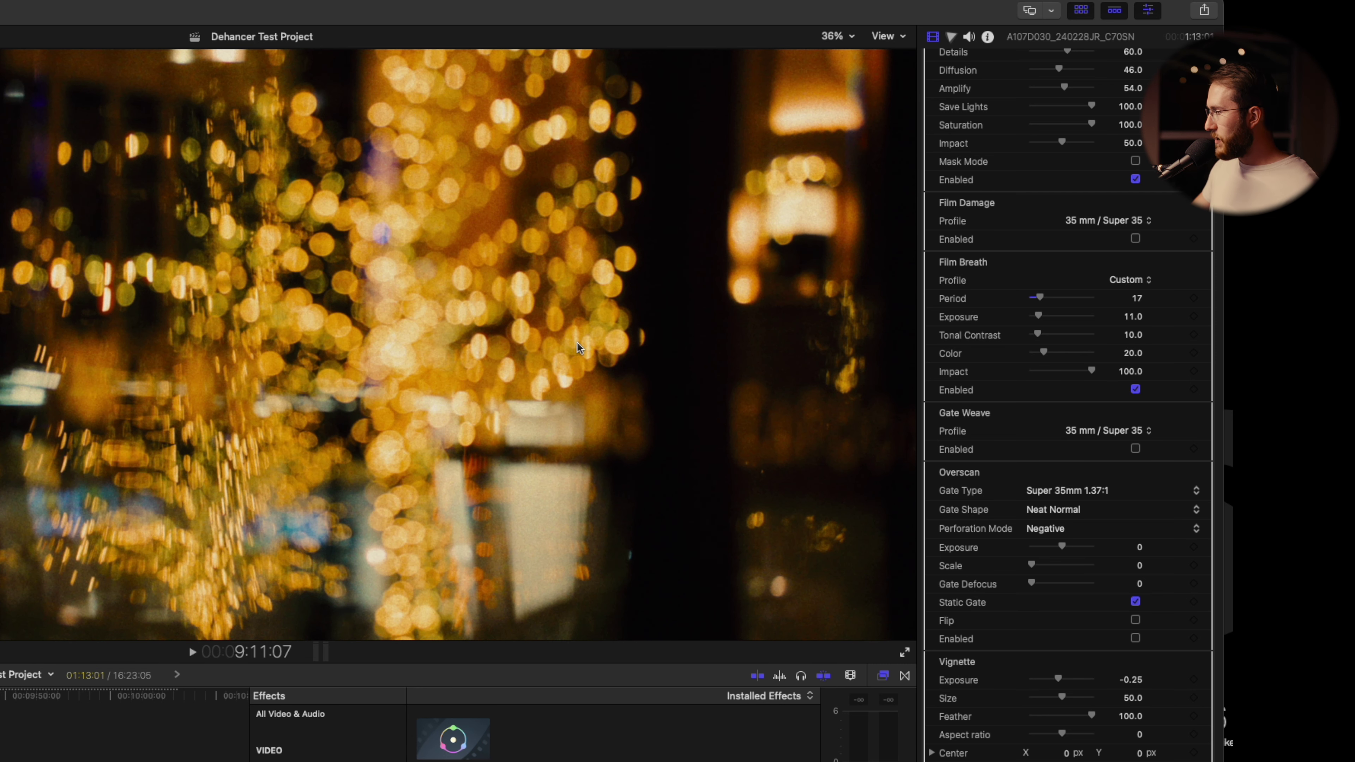
pyautogui.click(1135, 449)
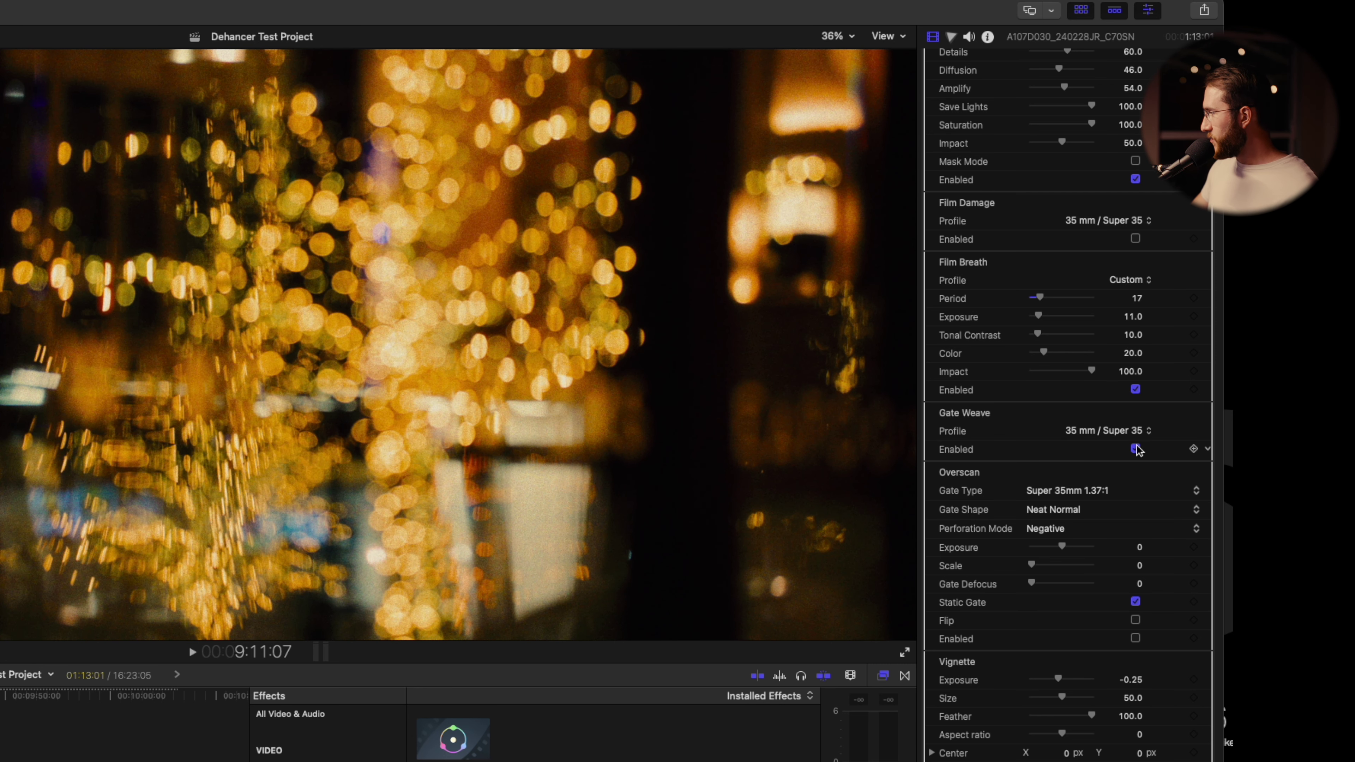
pyautogui.scroll(2, 1093, 454)
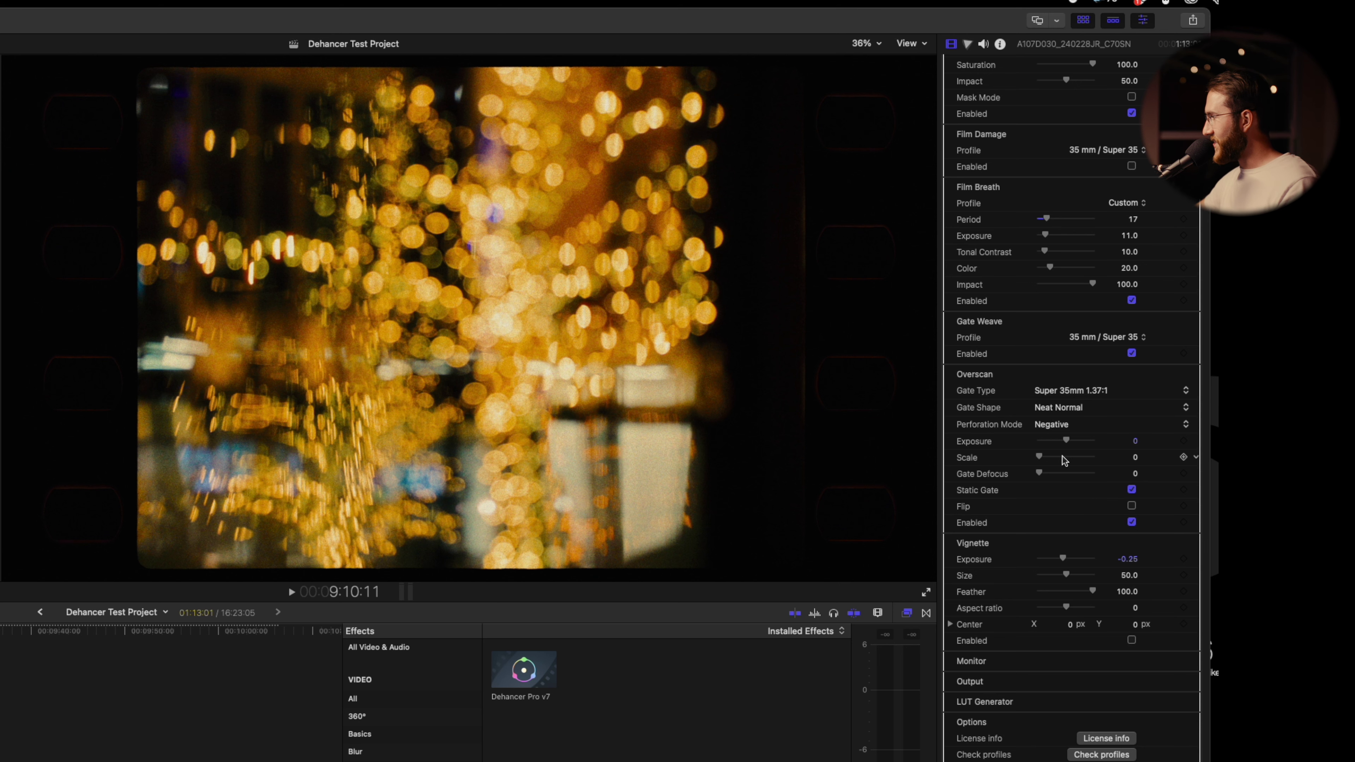
# Step: Try overscan Scale 100 then reset to 0, and settle overscan Exposure at 1.88
pyautogui.moveTo(1038, 456); pyautogui.dragTo(1110, 464)
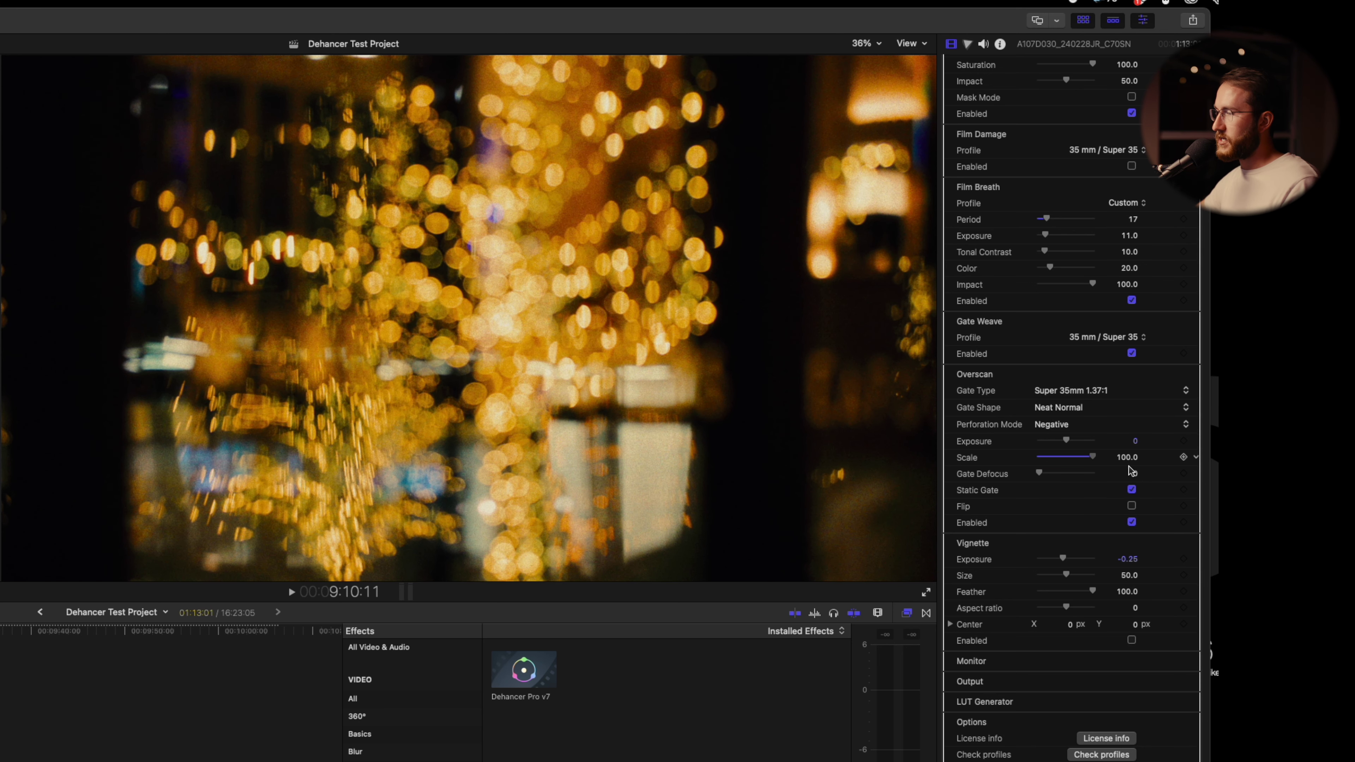
pyautogui.moveTo(1091, 463); pyautogui.dragTo(1003, 461)
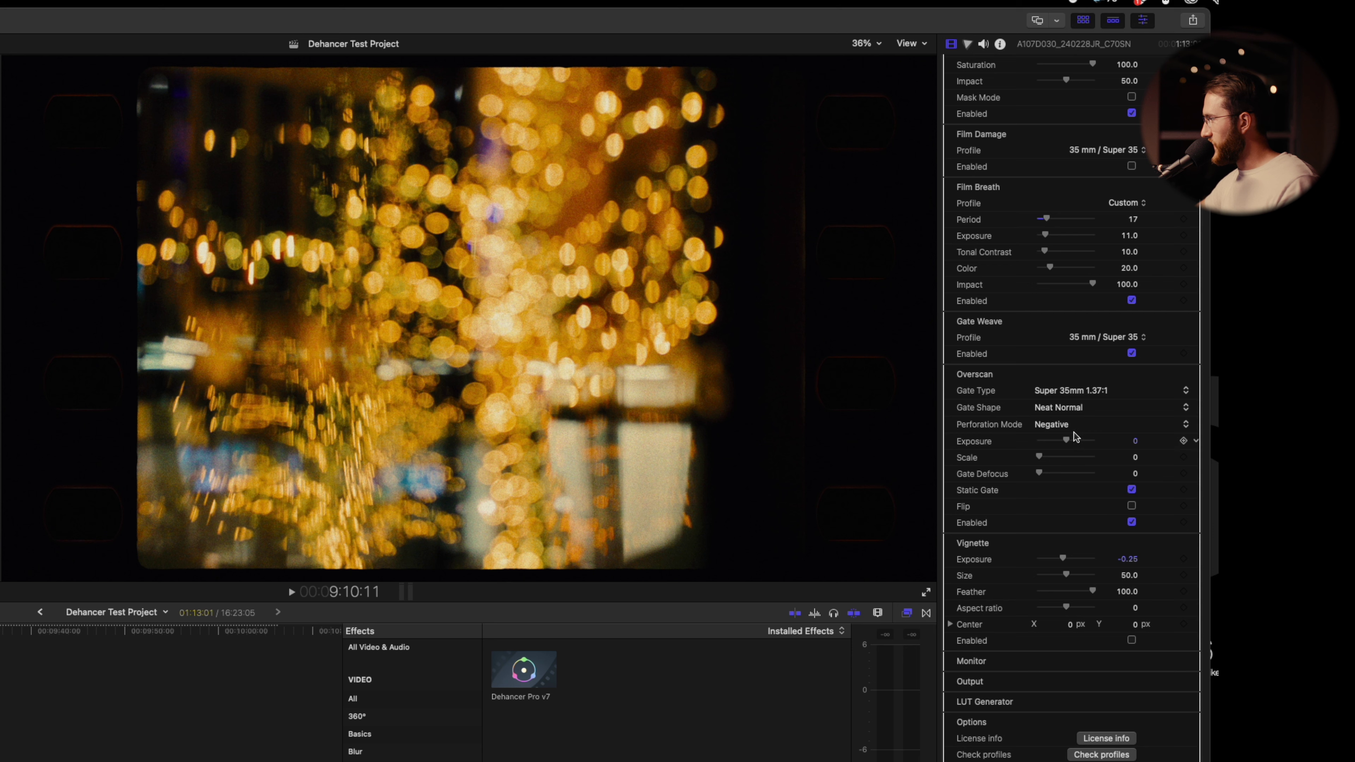
pyautogui.moveTo(1075, 439); pyautogui.dragTo(1096, 439)
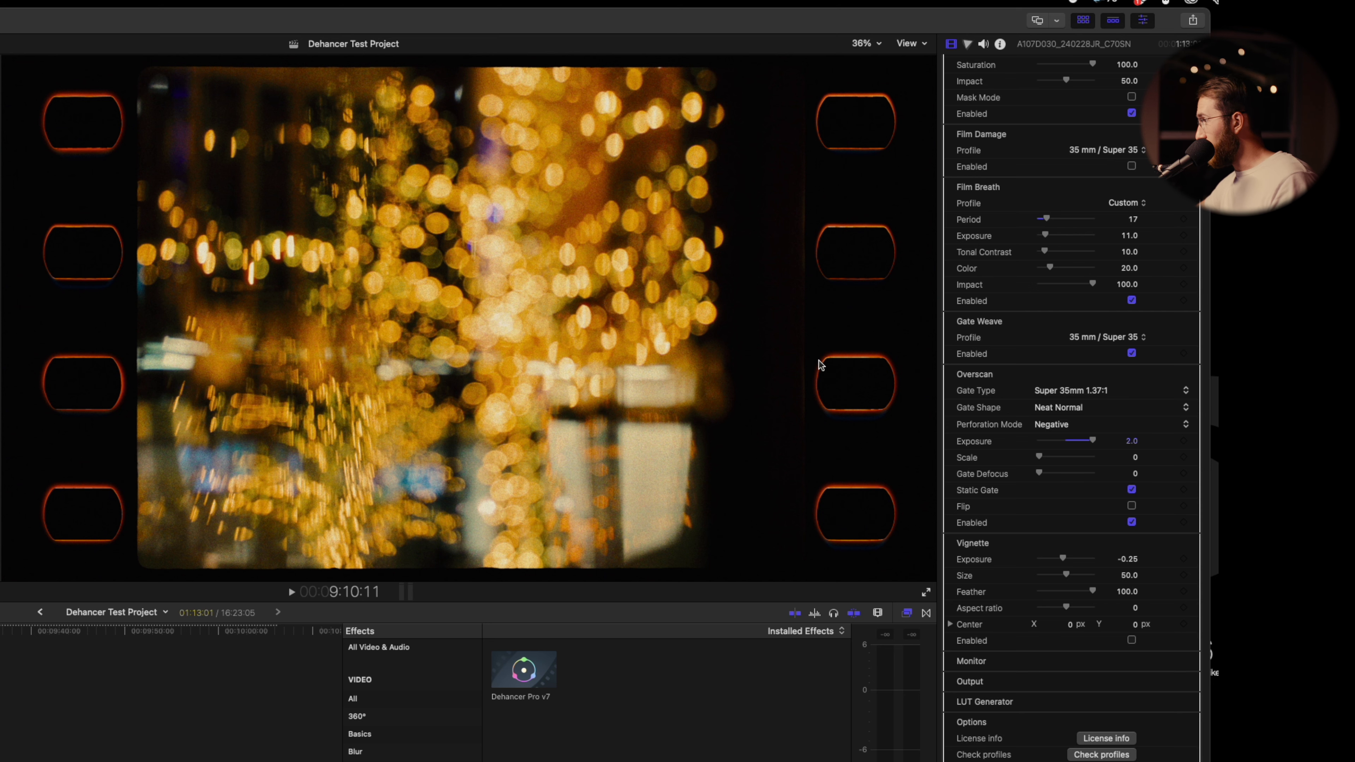
pyautogui.moveTo(1092, 440); pyautogui.dragTo(1069, 441)
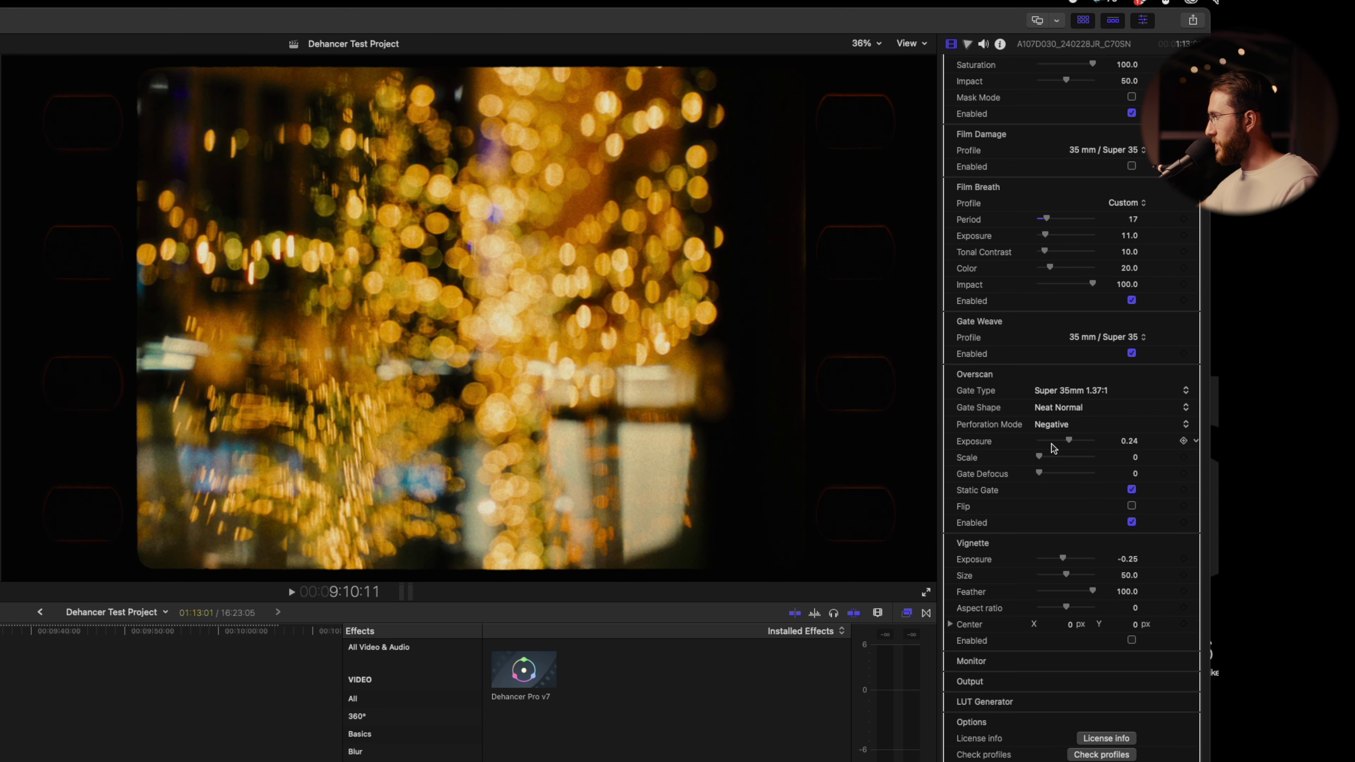
pyautogui.moveTo(1053, 448); pyautogui.dragTo(1091, 442)
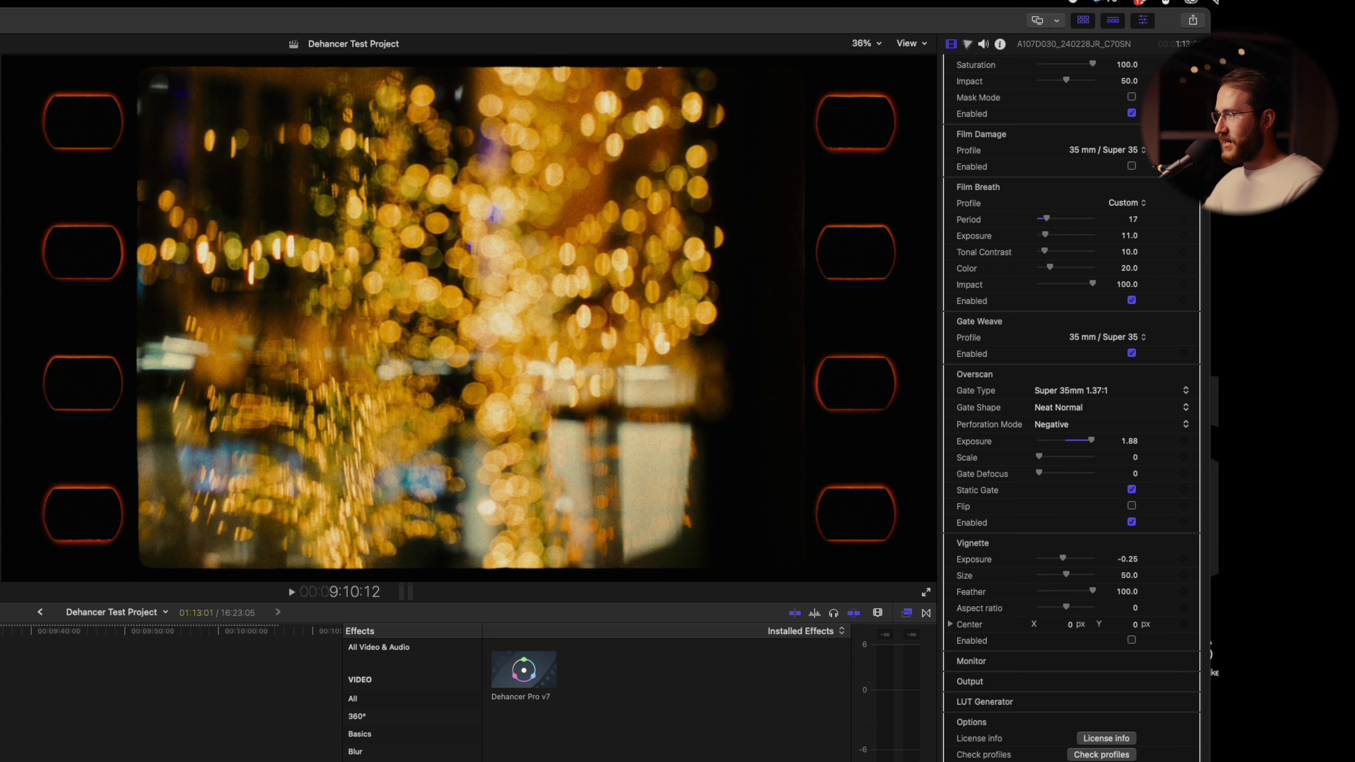
pyautogui.press('Right')
pyautogui.press('Right')
pyautogui.press('Right')
pyautogui.press('Right')
pyautogui.press('Right')
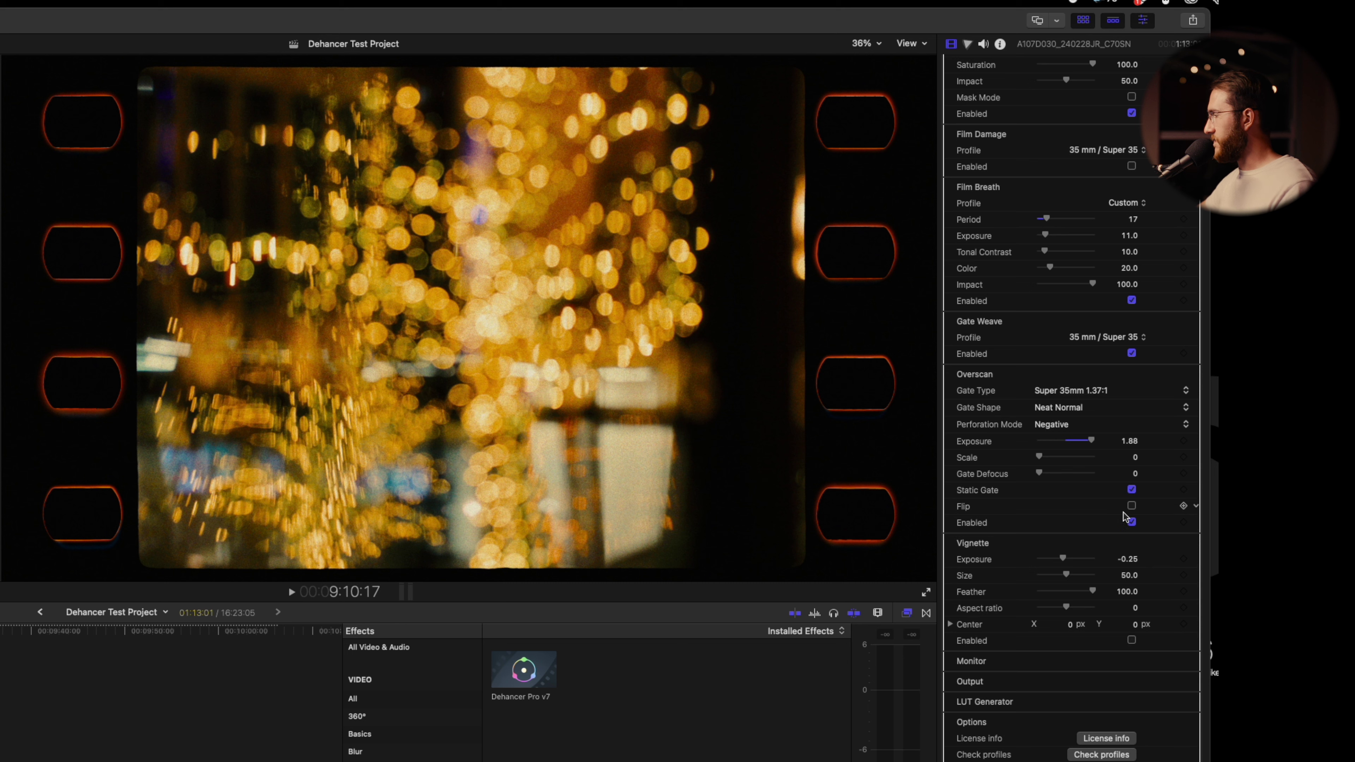
# Step: Turn off the film-gate overscan and set the vignette exposure to 0.13
pyautogui.click(1131, 521)
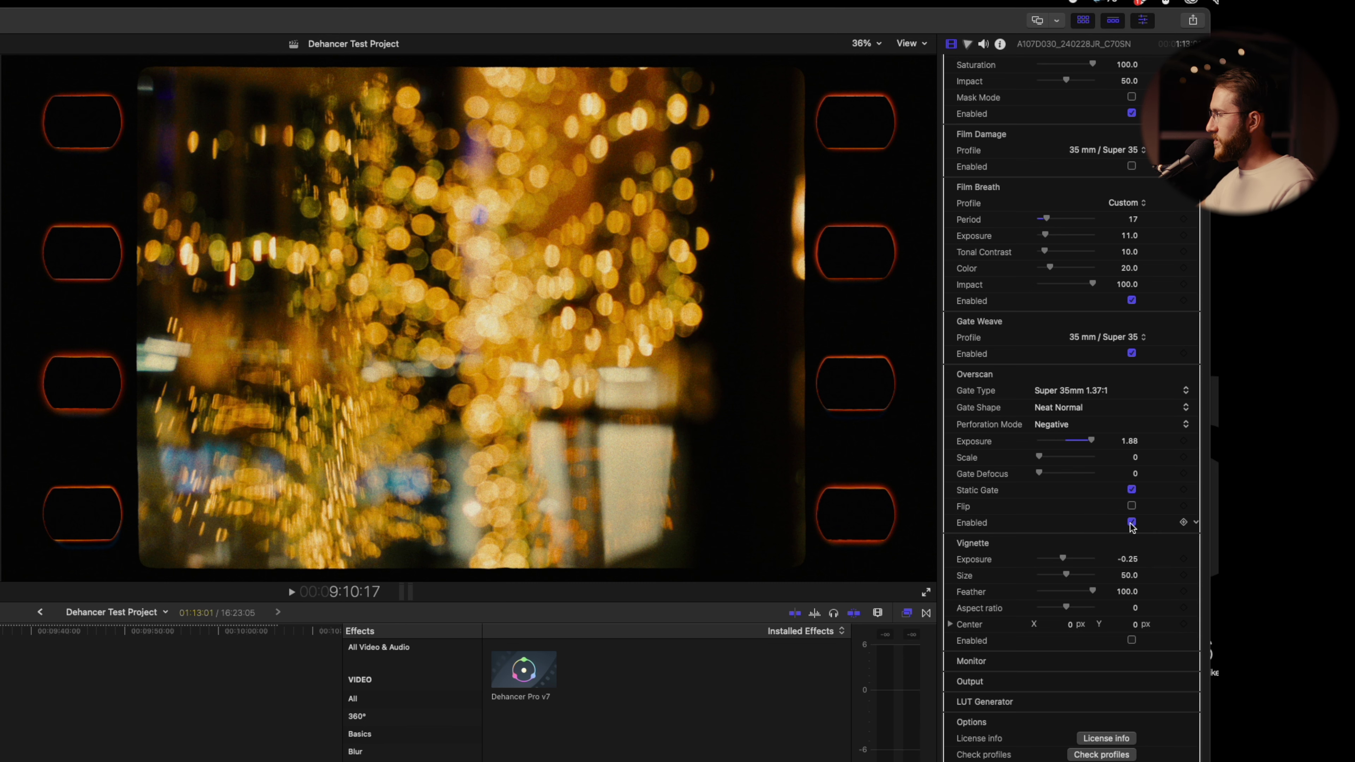
pyautogui.scroll(-5, 1109, 414)
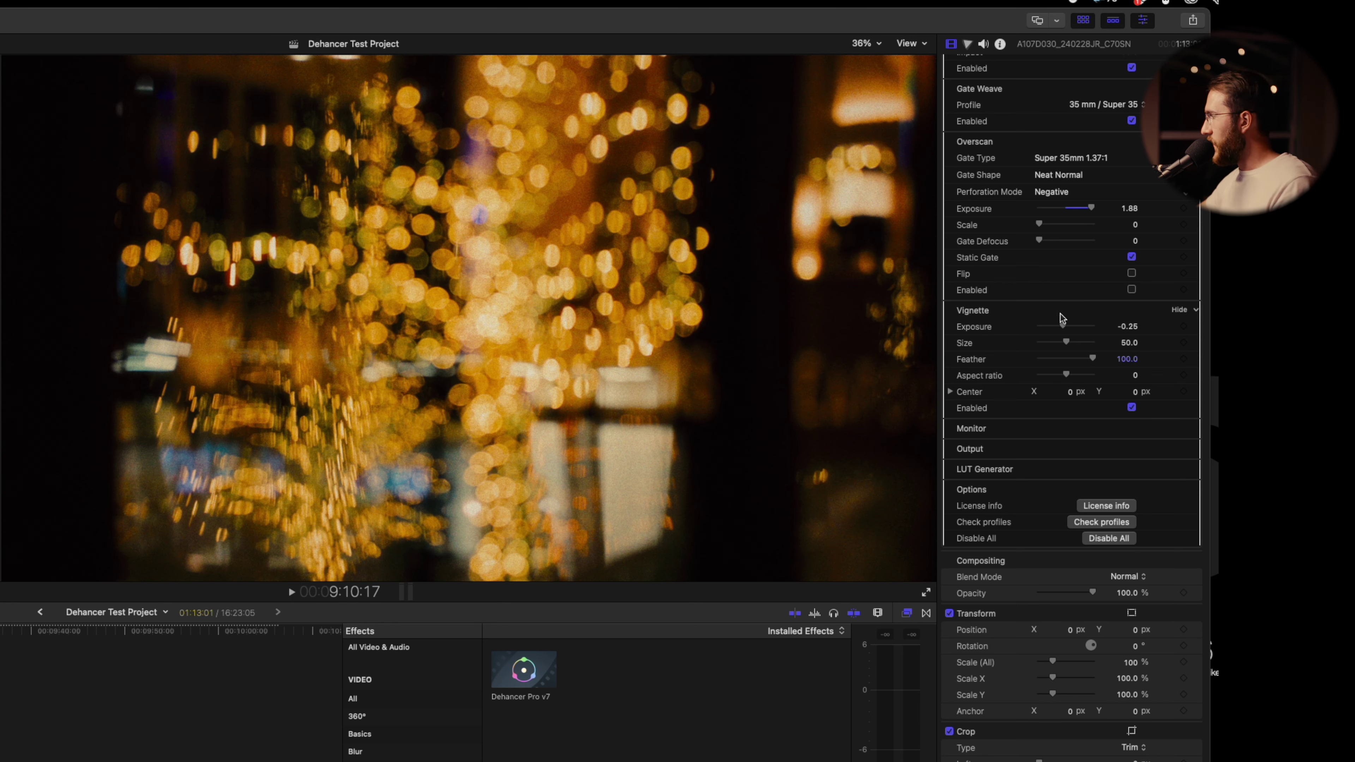
pyautogui.moveTo(1063, 326)
pyautogui.mouseDown()
pyautogui.moveTo(1044, 331)
pyautogui.moveTo(1080, 331)
pyautogui.moveTo(1067, 328)
pyautogui.mouseUp()
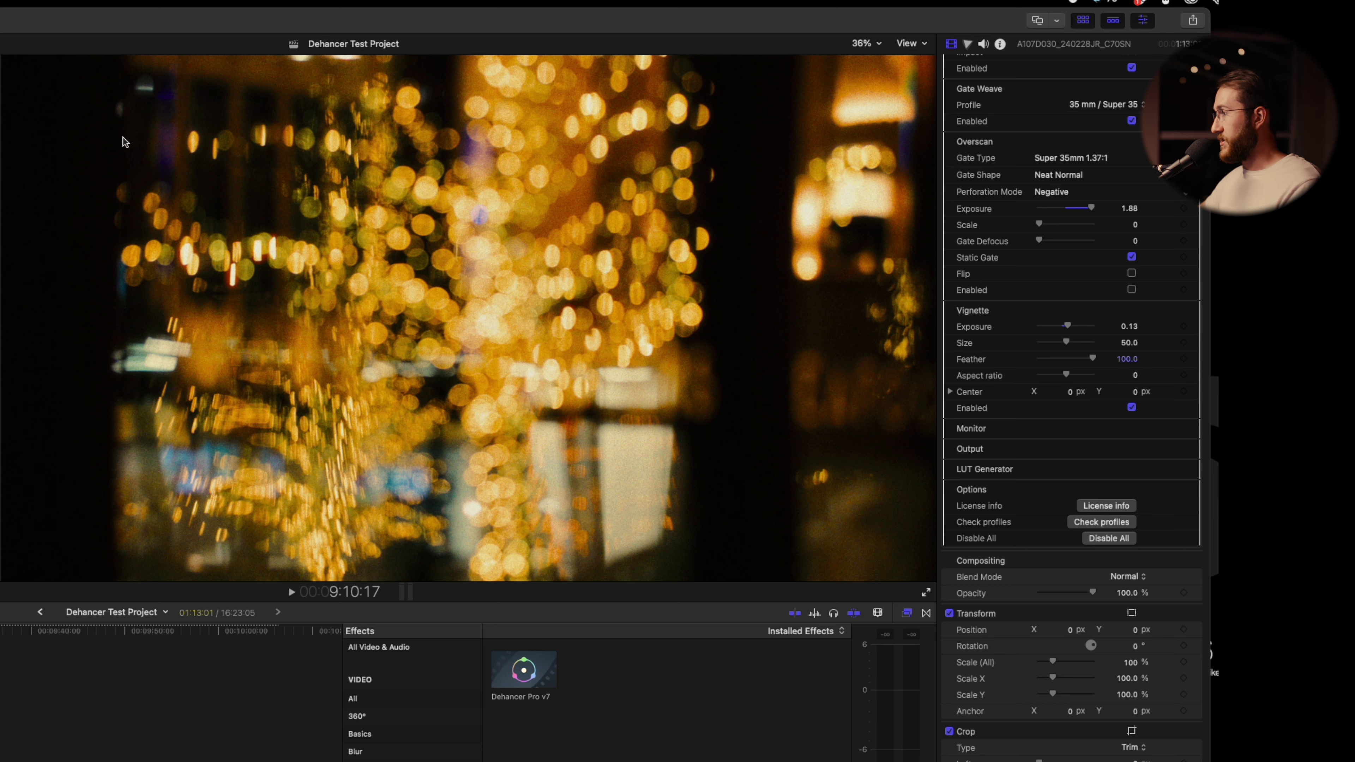
# Step: Compare against the ungraded clip by dropping Output total impact to 0, then restore it to 100
pyautogui.scroll(-2, 972, 409)
pyautogui.click(970, 404)
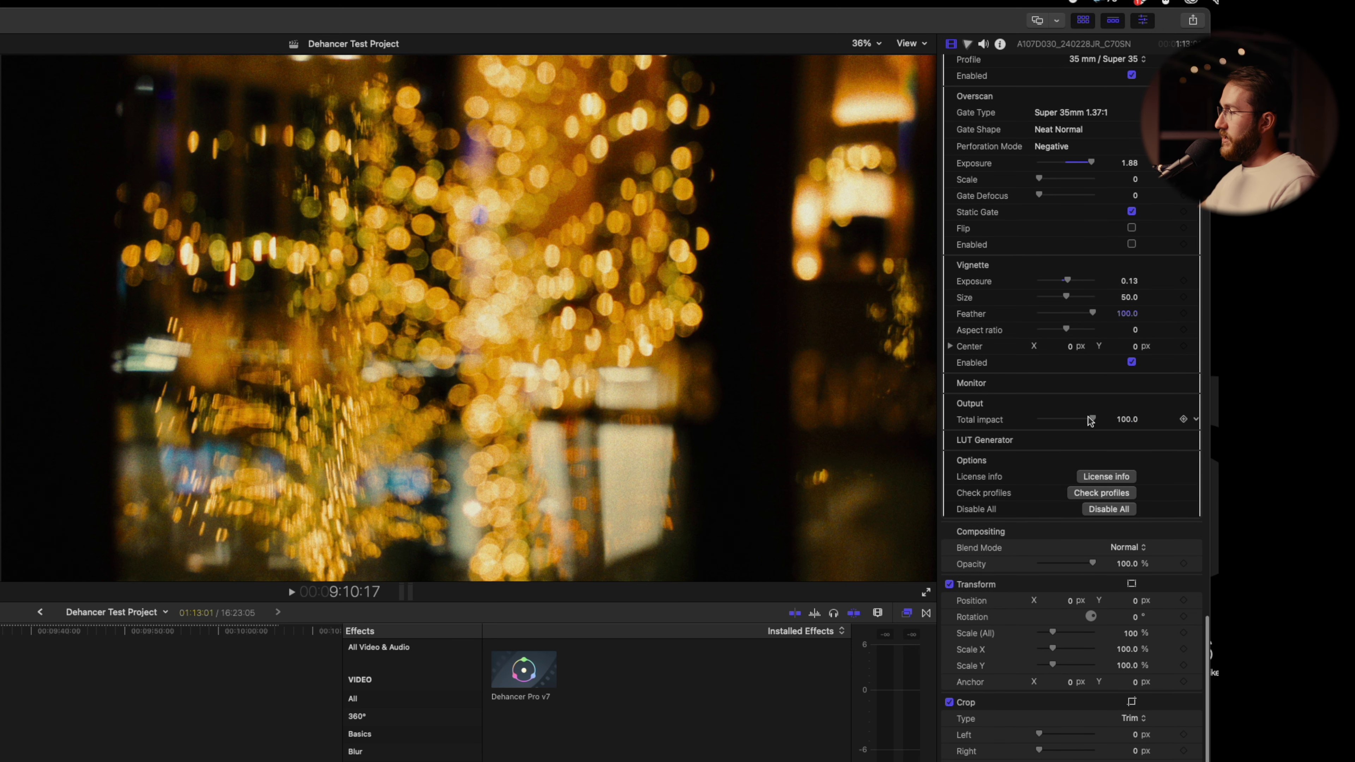
pyautogui.moveTo(1091, 418); pyautogui.dragTo(918, 419)
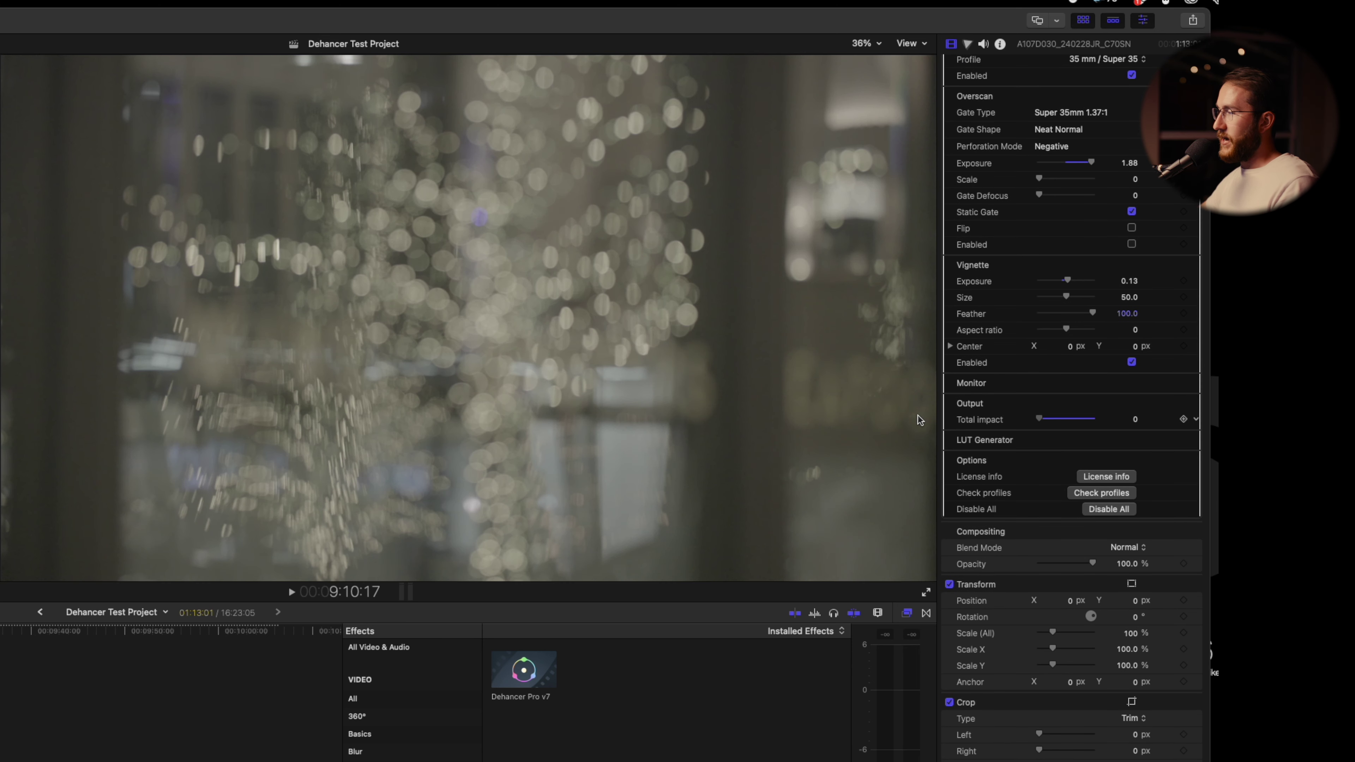
pyautogui.press('super+z')
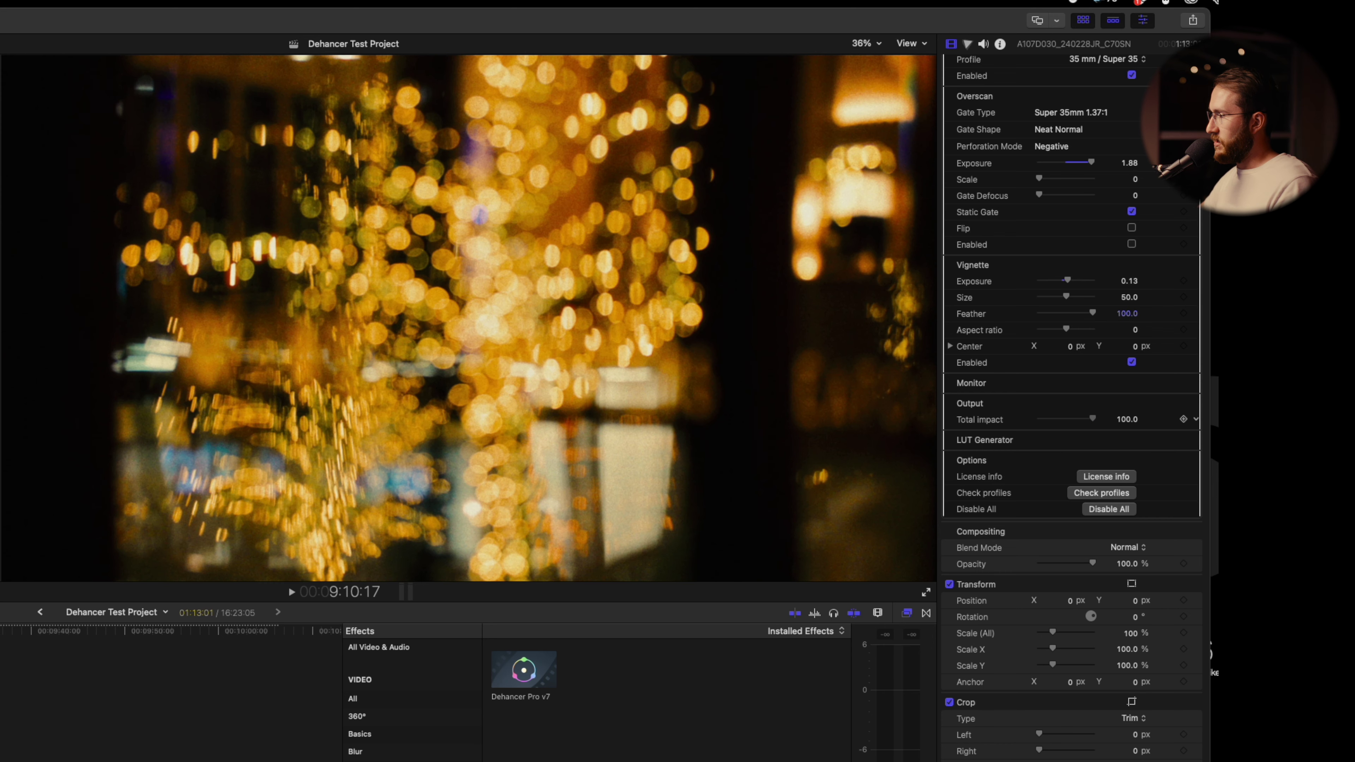
pyautogui.click(1179, 439)
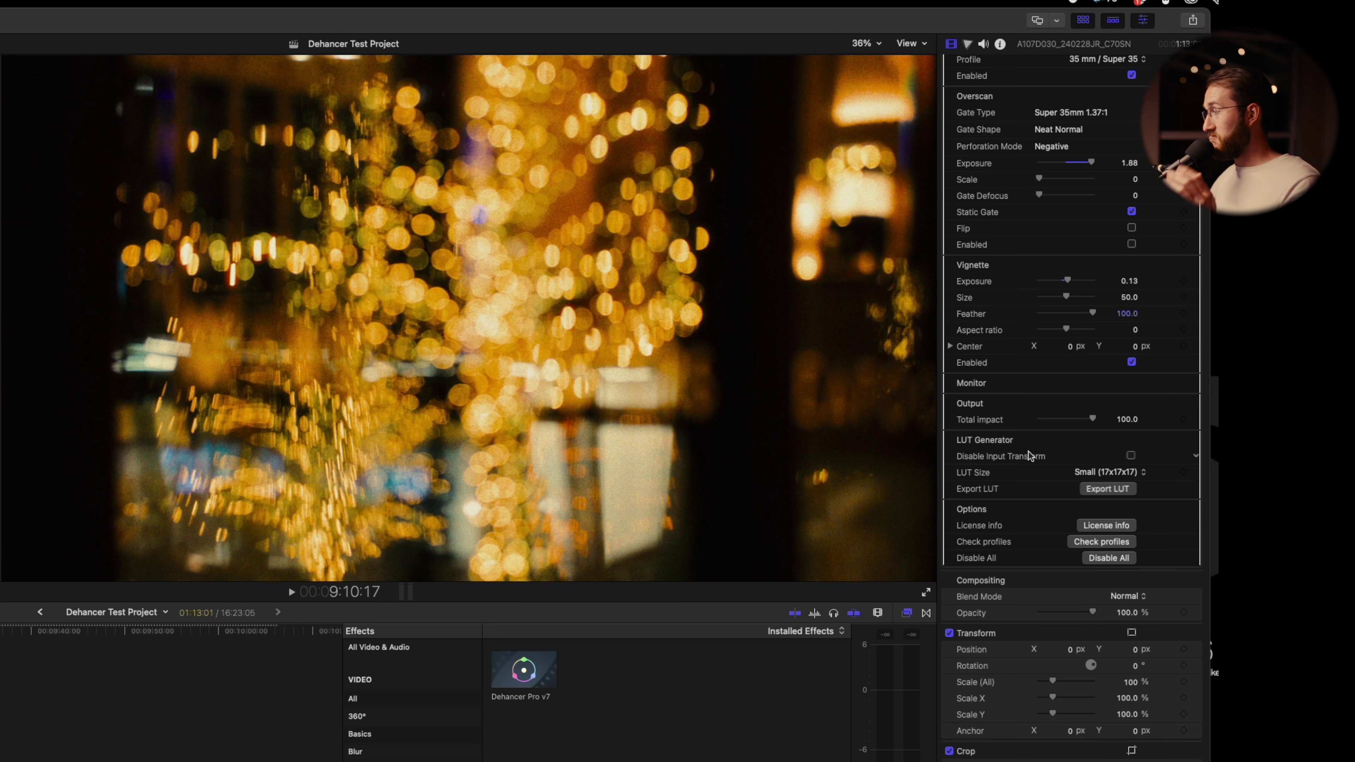
# Step: Choose Normal (33x33x33) as the LUT Generator's LUT size
pyautogui.click(1118, 472)
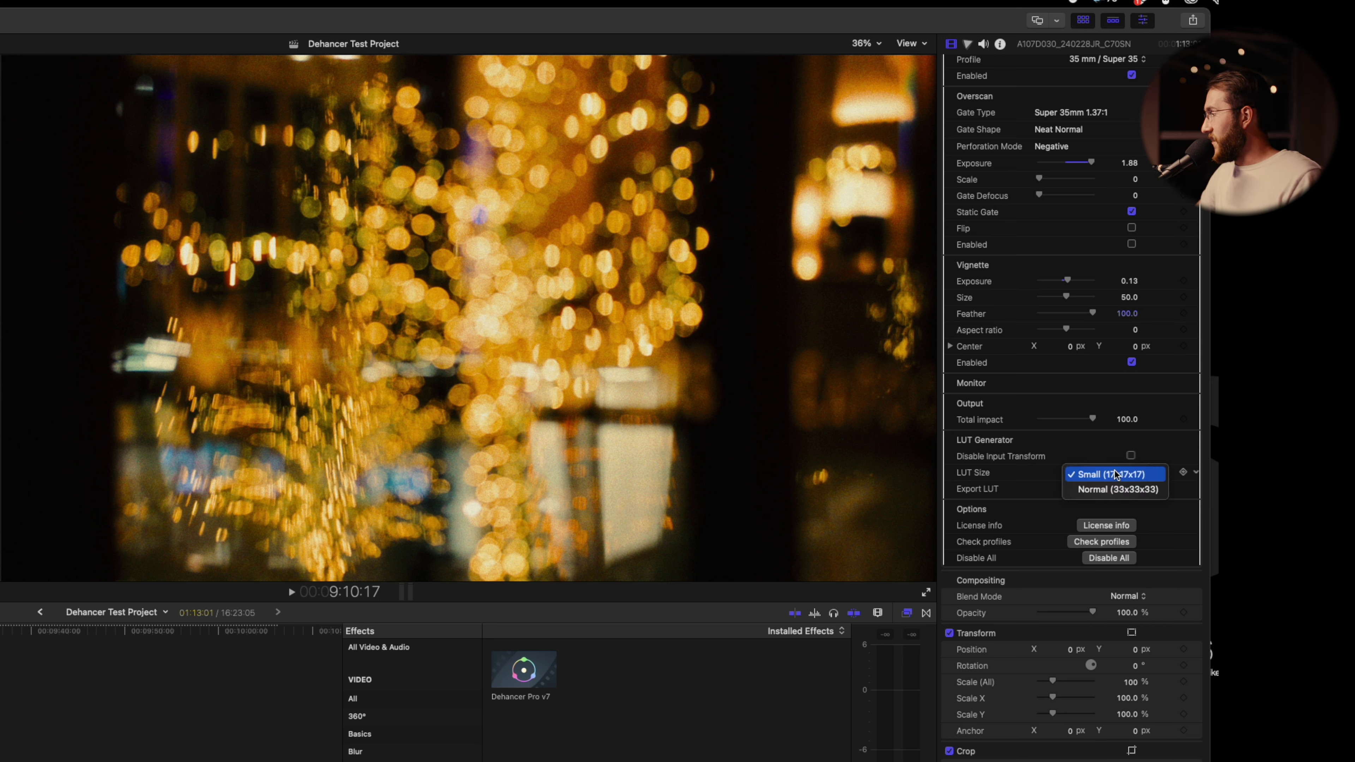
pyautogui.click(1120, 492)
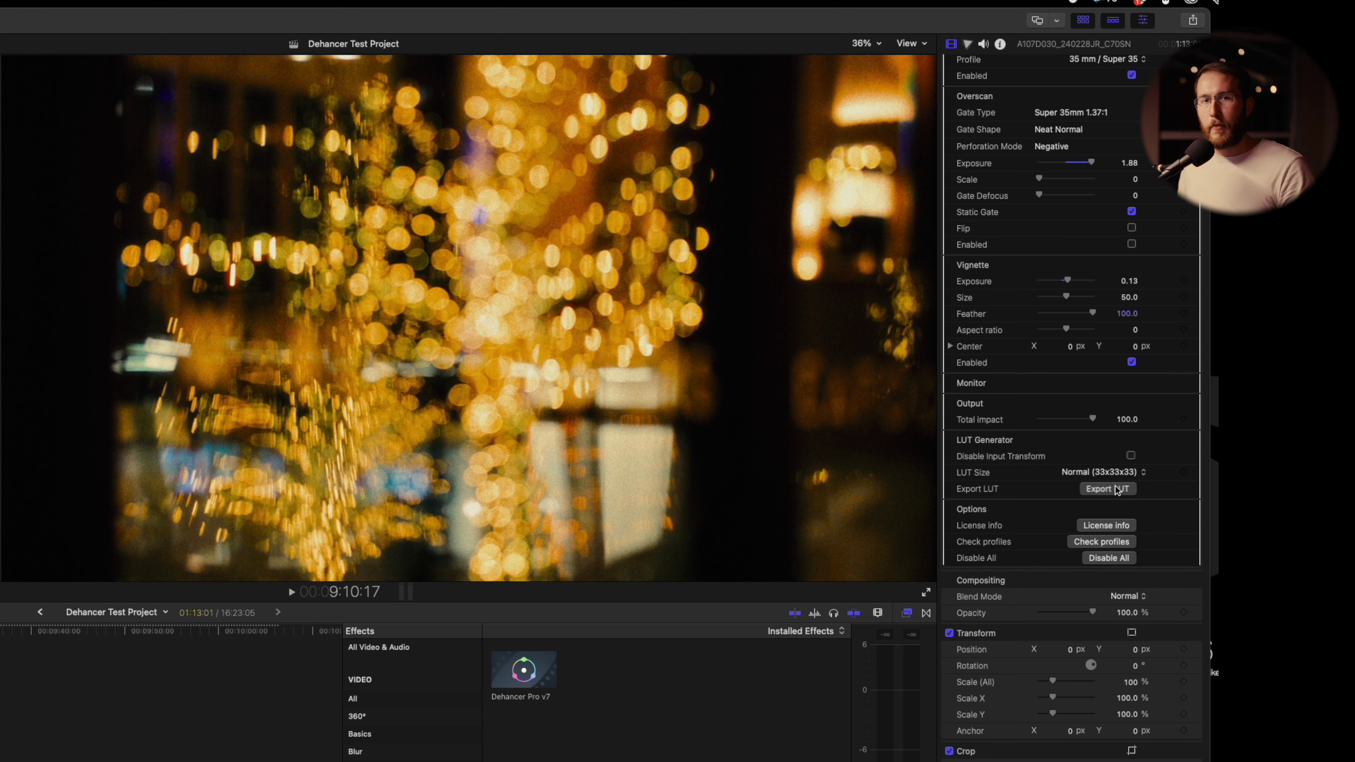
pyautogui.scroll(-5, 1117, 490)
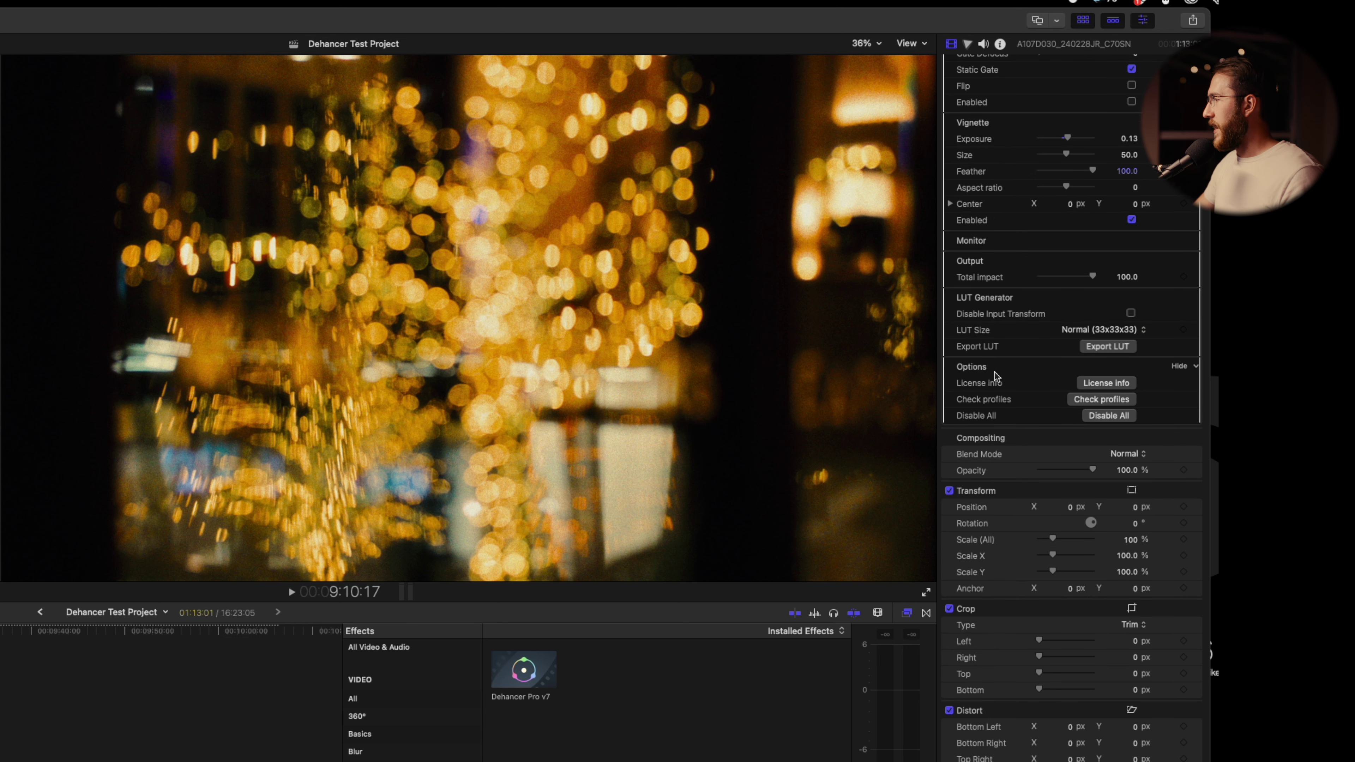